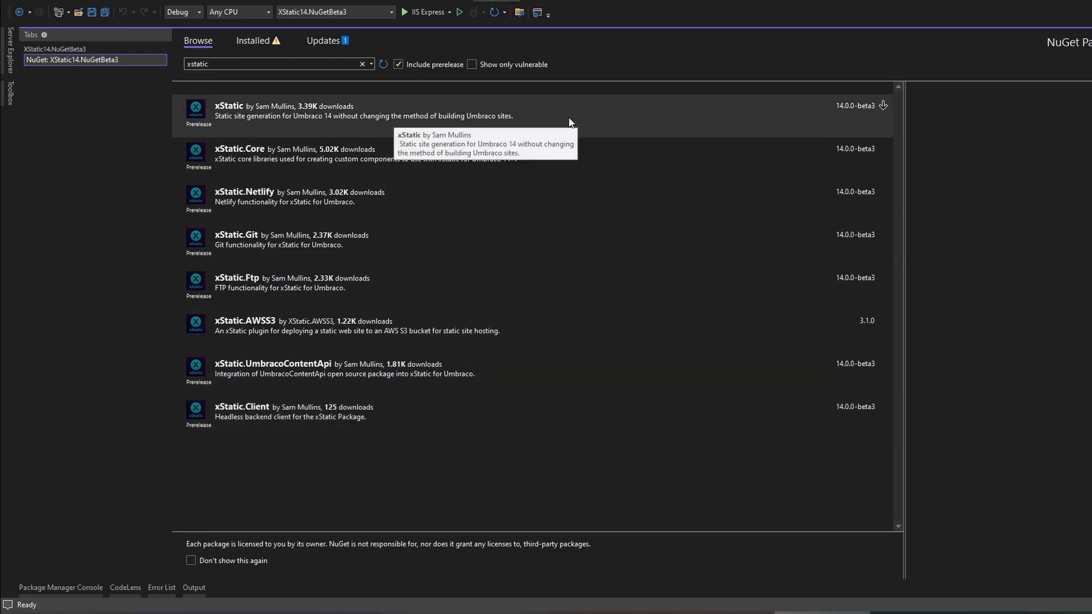
# - Install the xStatic 14.0.0-beta3 NuGet package, applying the solution changes and accepting the license terms
pyautogui.click(568, 117)
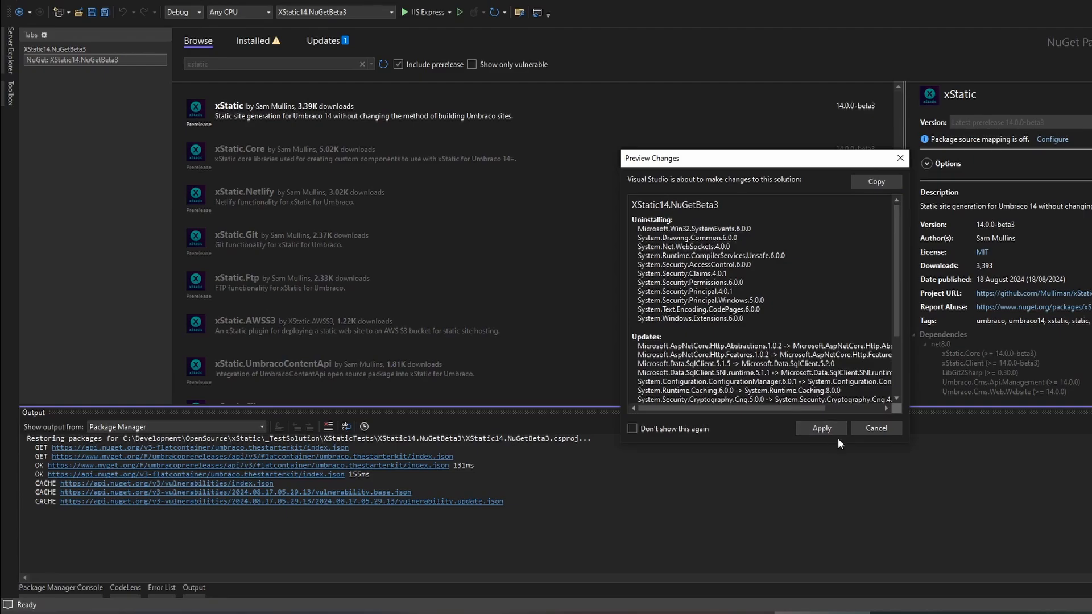
pyautogui.click(823, 430)
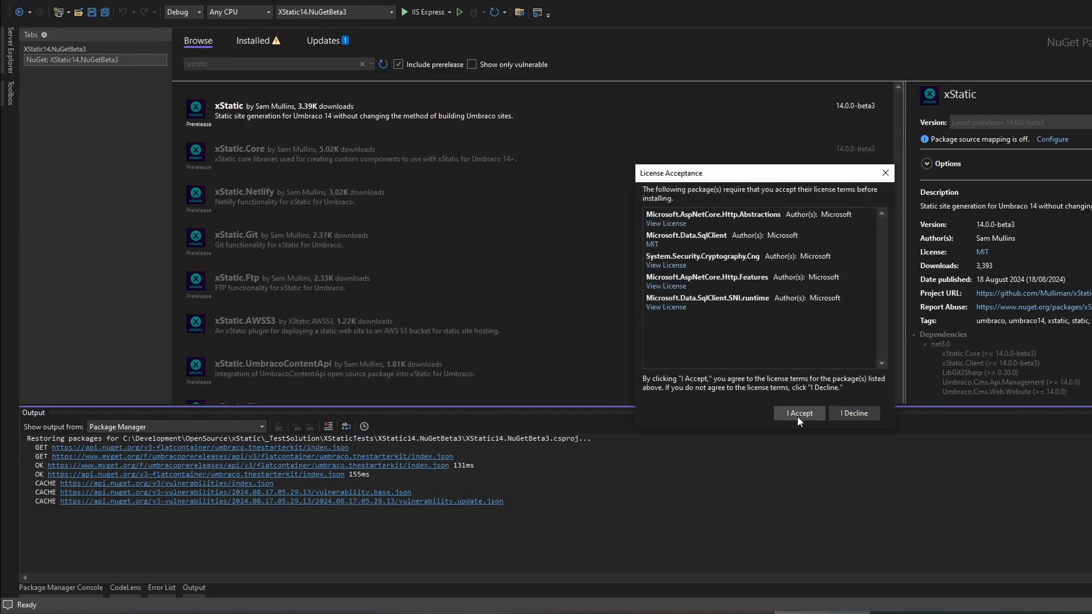
pyautogui.click(798, 414)
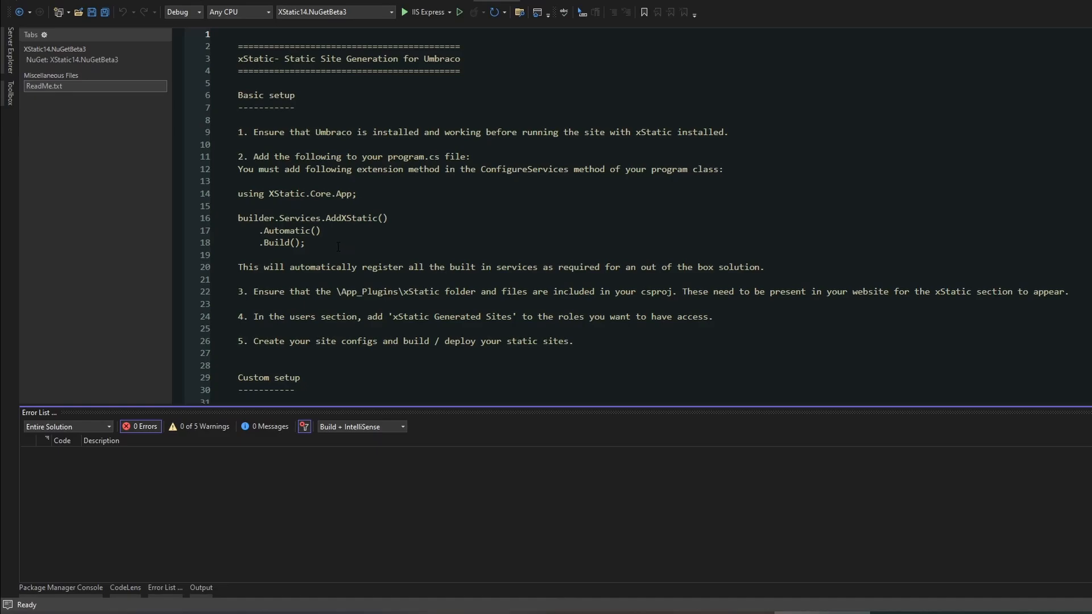
# - Copy the builder.Services.AddXStatic().Automatic().Build() snippet from ReadMe.txt, and close the readme and the NuGet page
pyautogui.moveTo(332, 246); pyautogui.dragTo(183, 223)
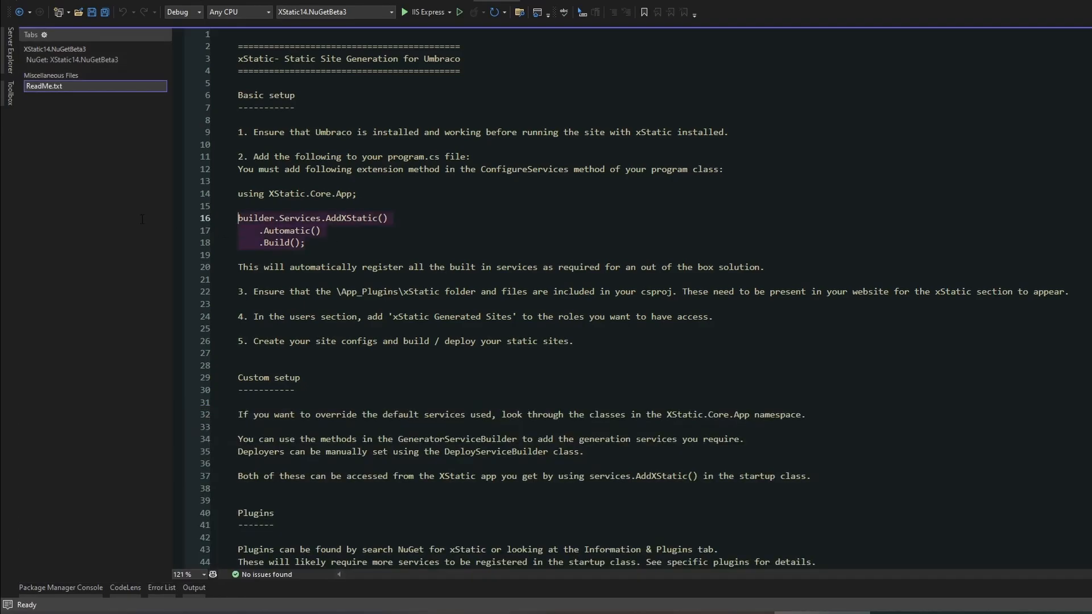
pyautogui.rightClick(292, 217)
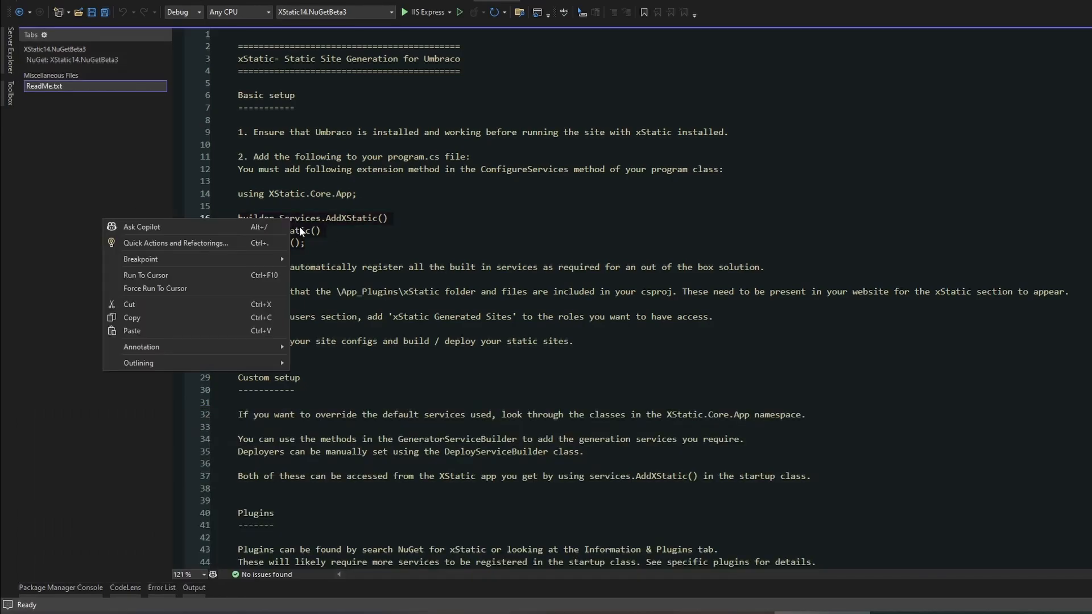
pyautogui.click(133, 319)
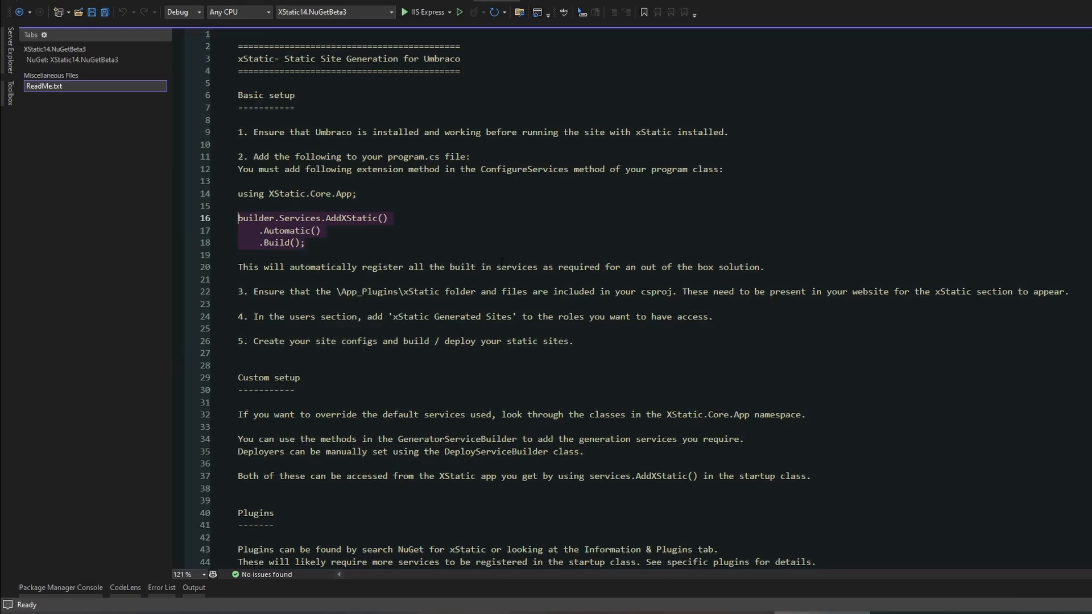
pyautogui.scroll(-2, 487, 273)
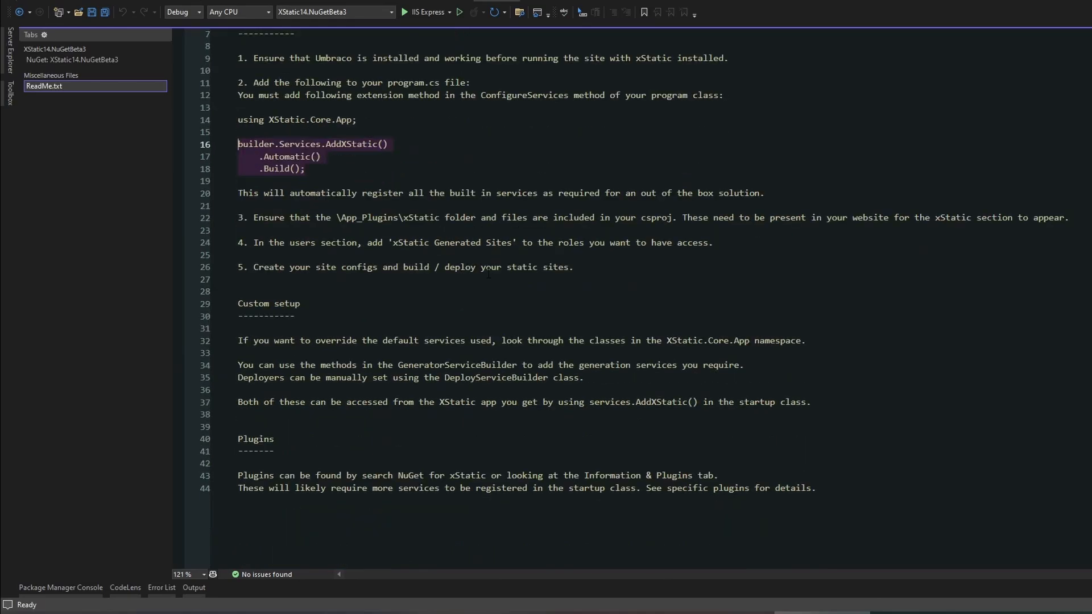
pyautogui.scroll(2, 487, 273)
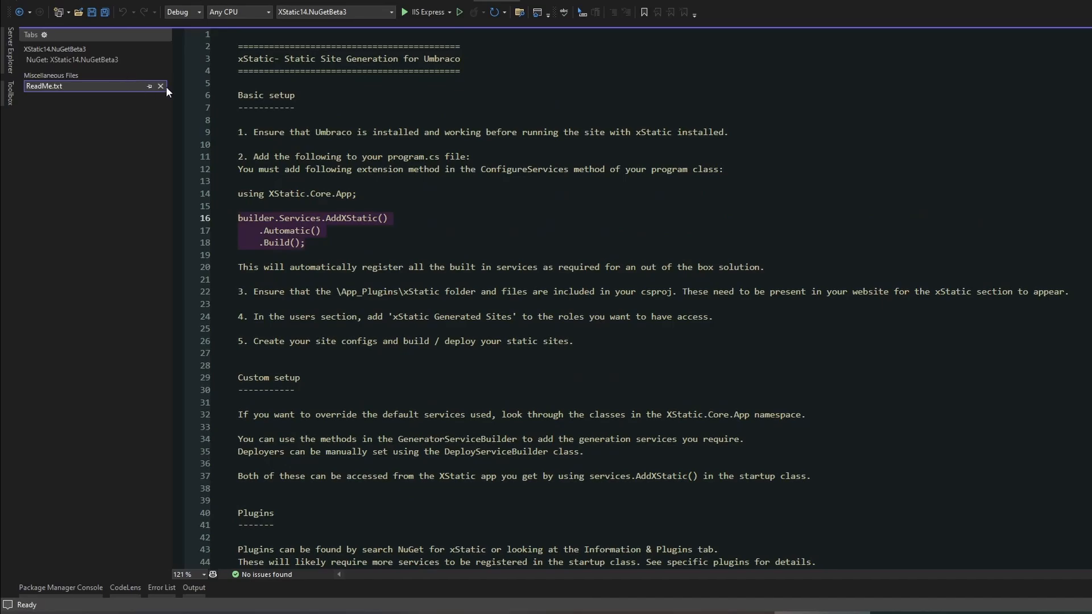
pyautogui.click(162, 87)
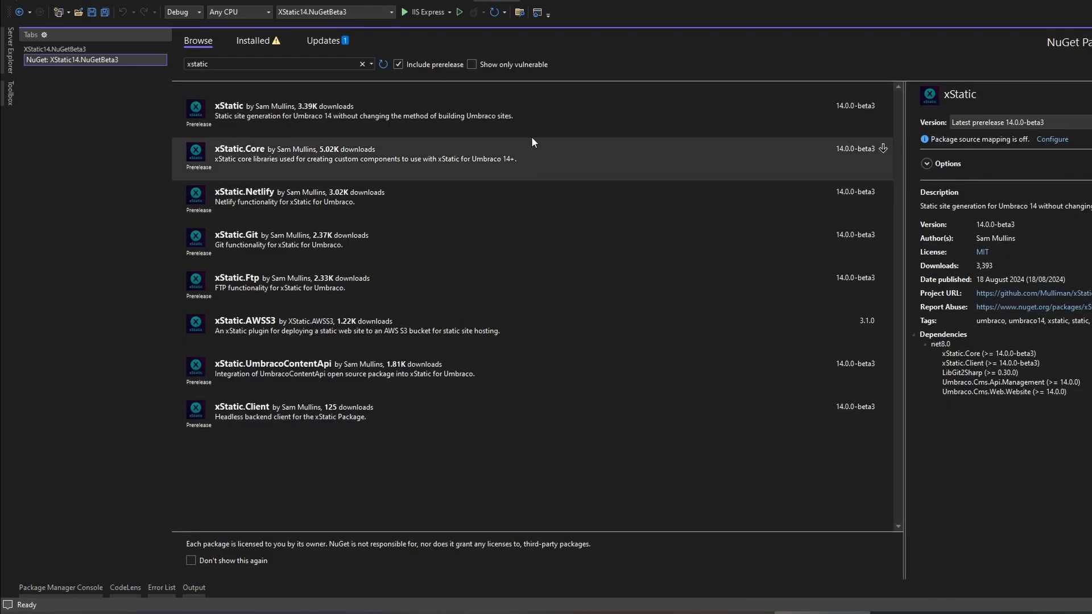
pyautogui.click(161, 60)
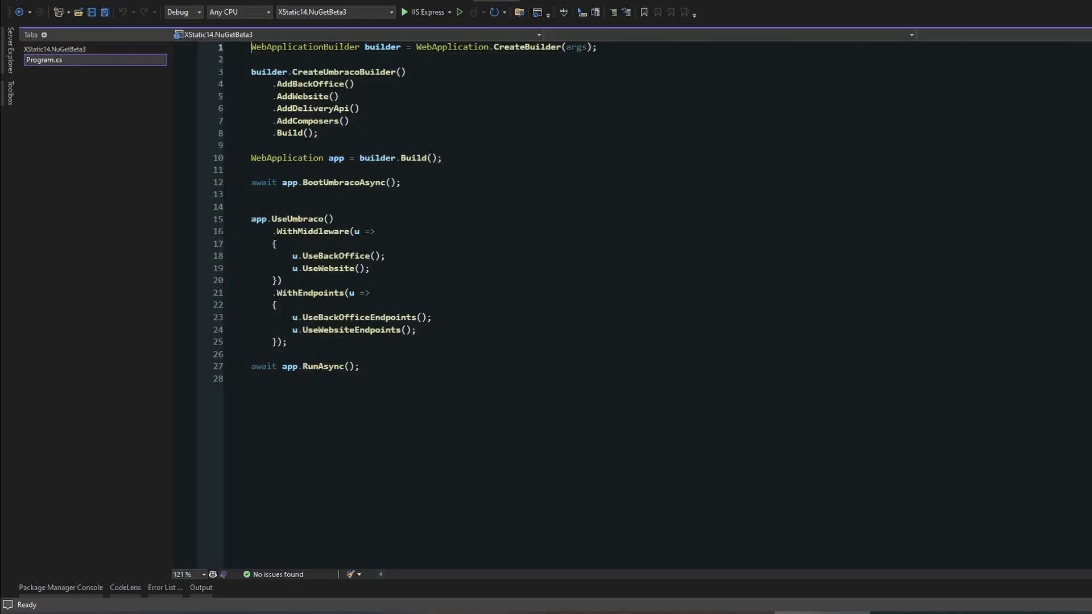
# - Insert the copied AddXStatic registration after the Umbraco builder block in Program.cs, with using XStatic.Core.App, and save the file
pyautogui.click(327, 132)
pyautogui.press('Return')
pyautogui.press('Return')
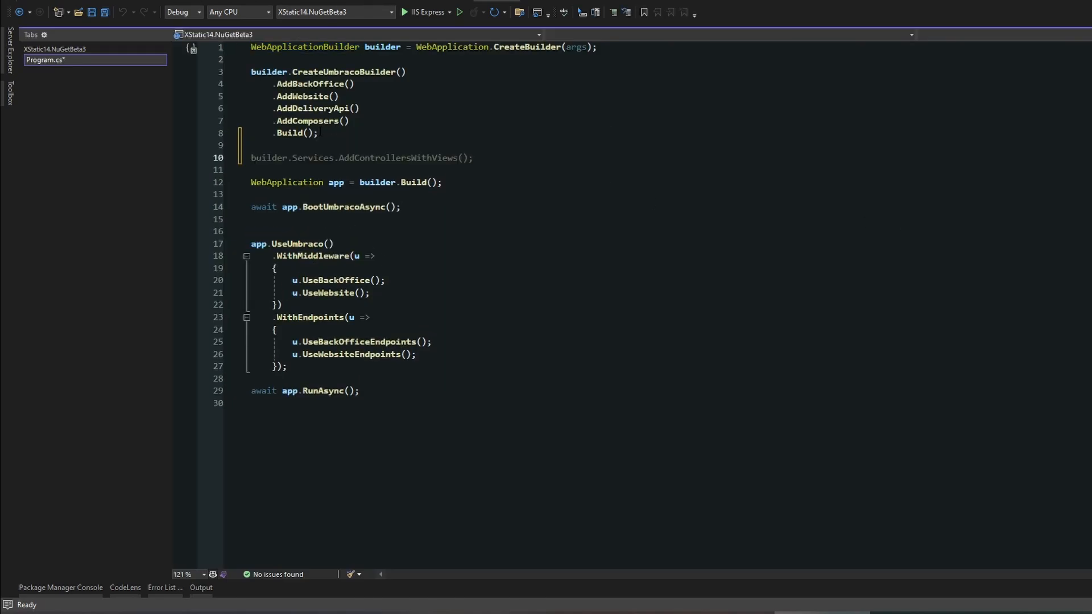
pyautogui.hotkey('ctrl', 'v')
pyautogui.click(527, 166)
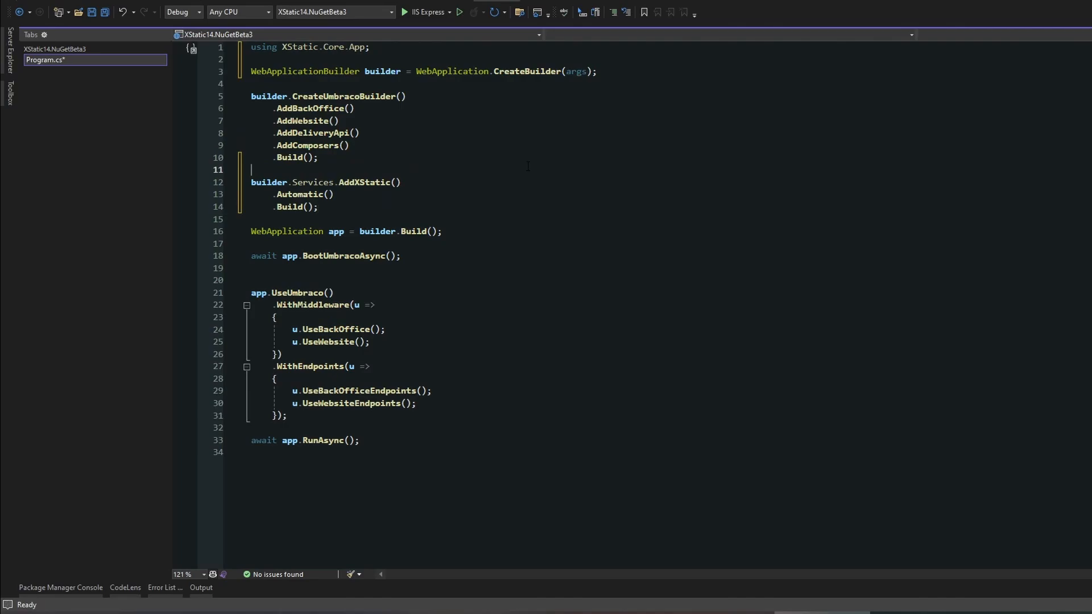
pyautogui.click(393, 43)
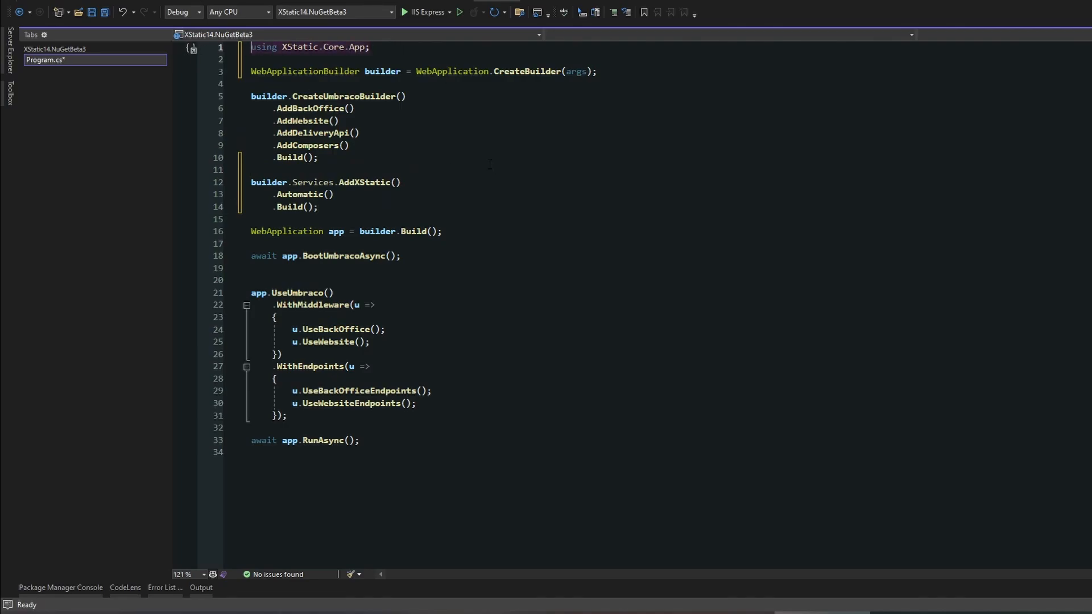
pyautogui.click(483, 183)
pyautogui.hotkey('ctrl', 's')
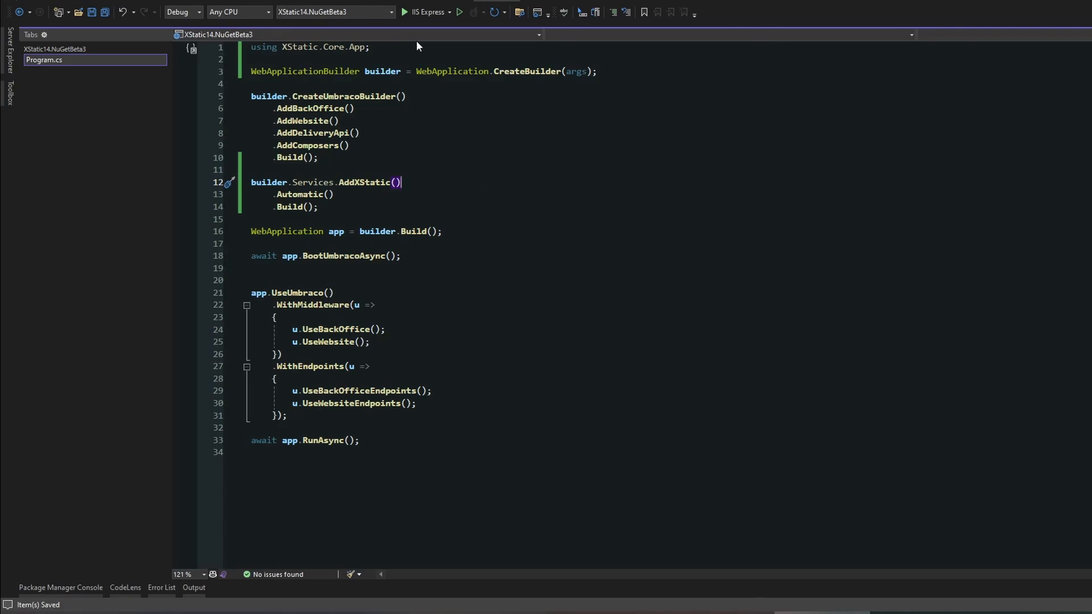
# - Run the site with IIS Express and browse its Products, People and About Us pages before returning to Home
pyautogui.click(423, 11)
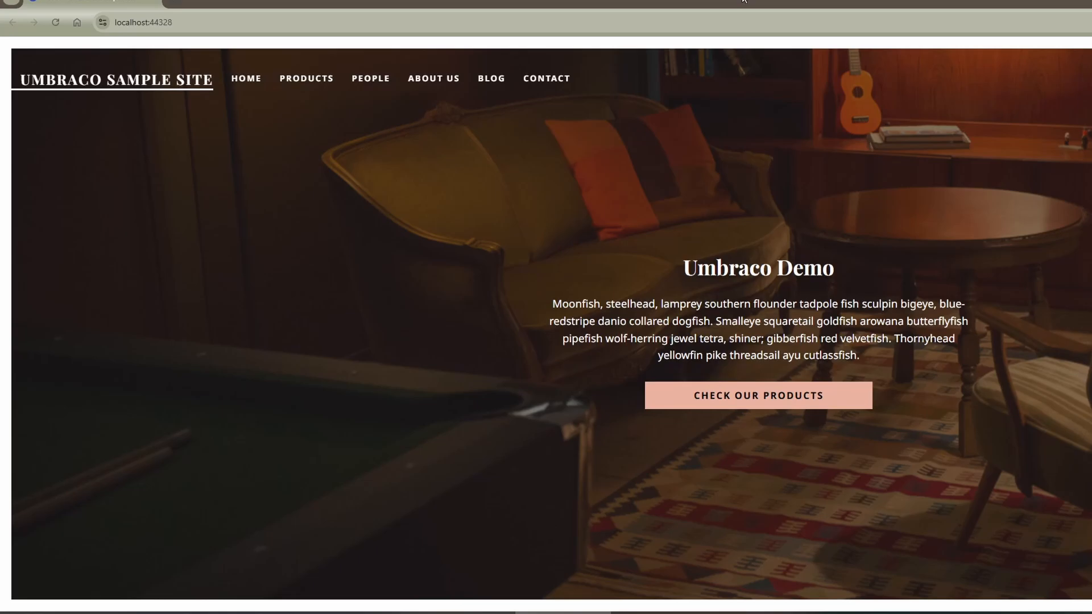
pyautogui.click(306, 79)
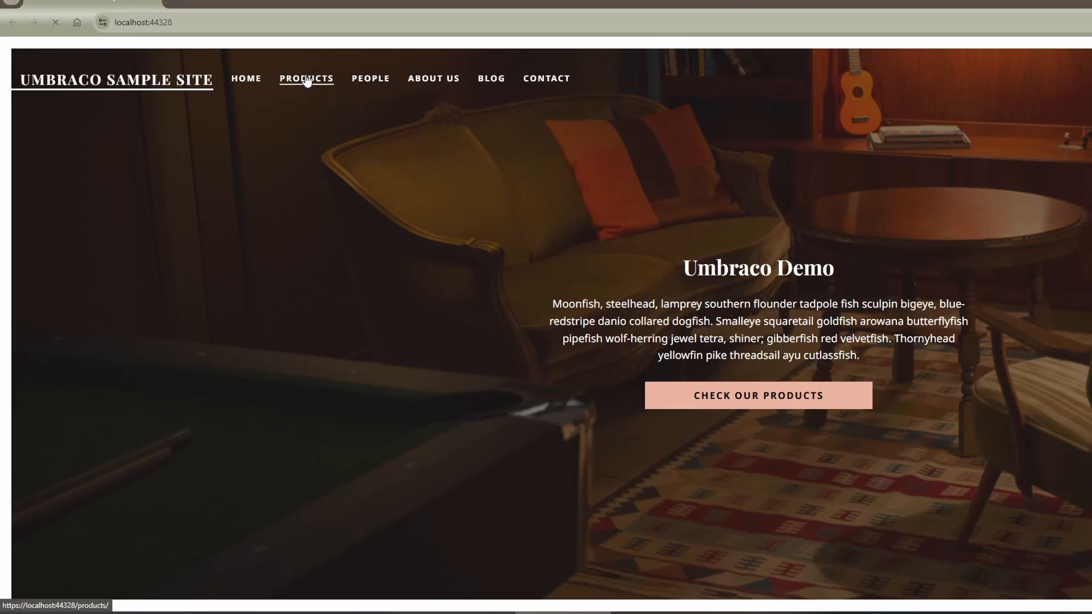
pyautogui.click(378, 84)
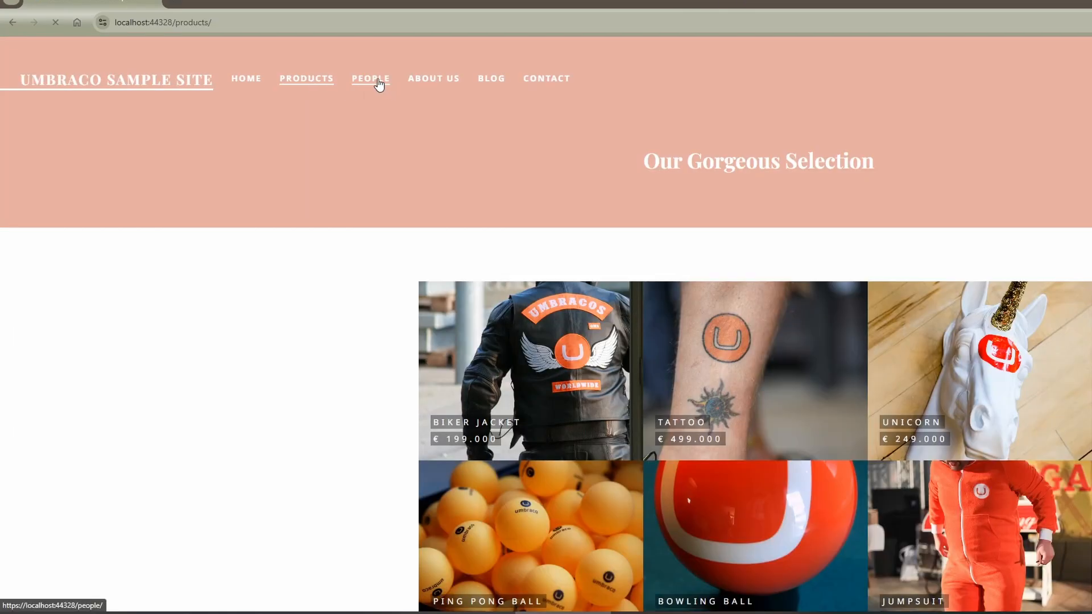
pyautogui.click(430, 83)
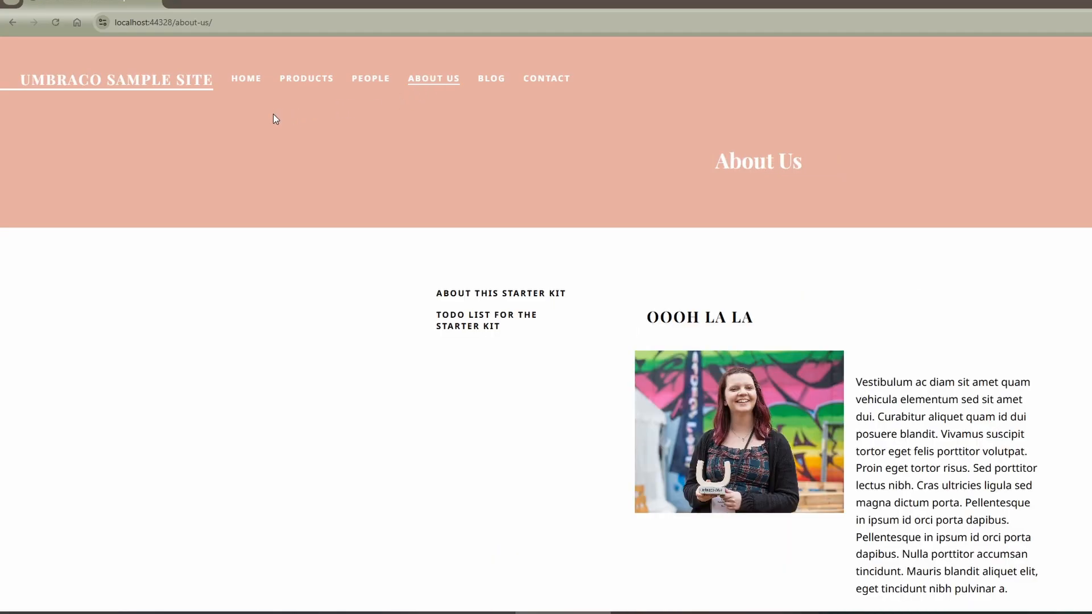
pyautogui.click(243, 82)
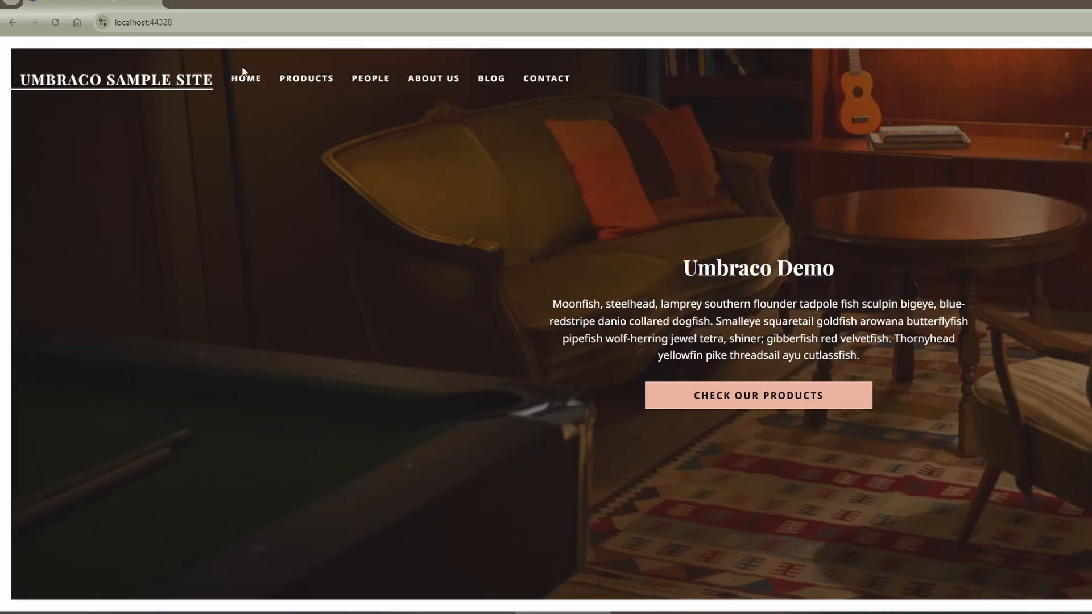
pyautogui.click(226, 18)
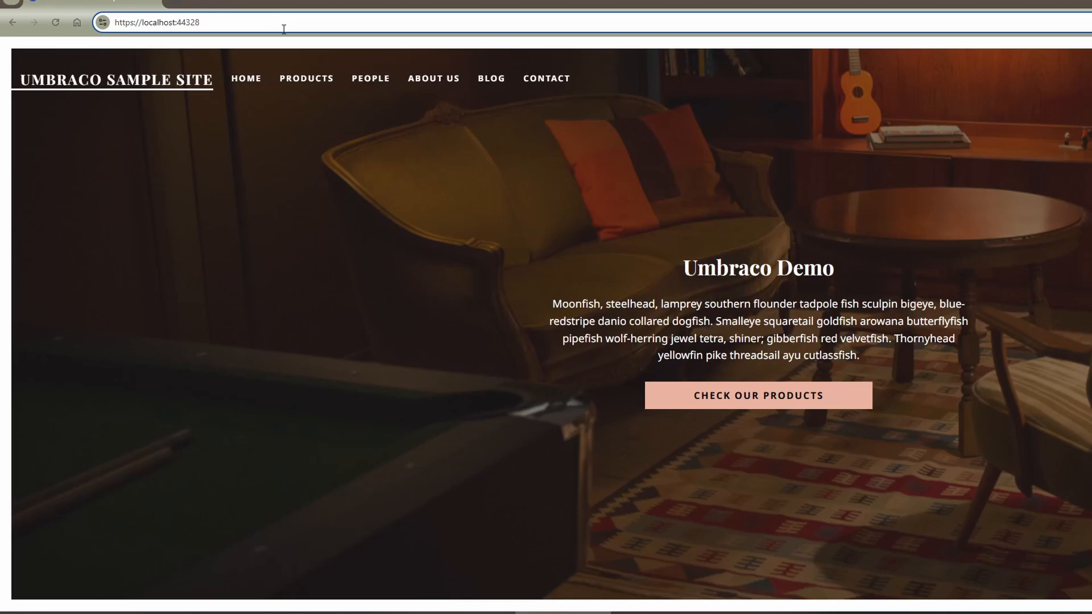
pyautogui.write('/umbraco')
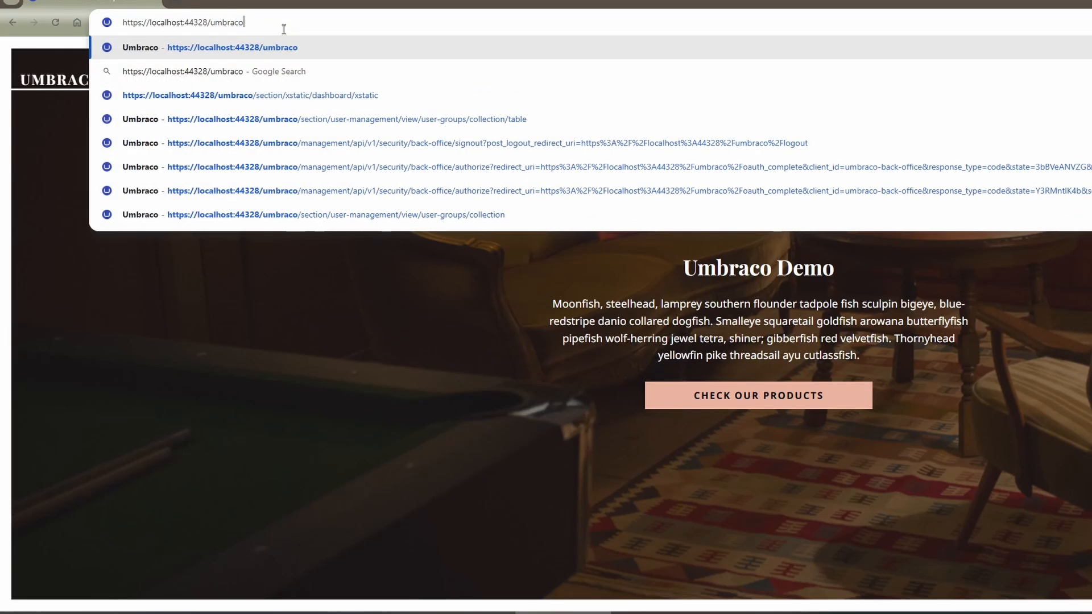
pyautogui.press('Return')
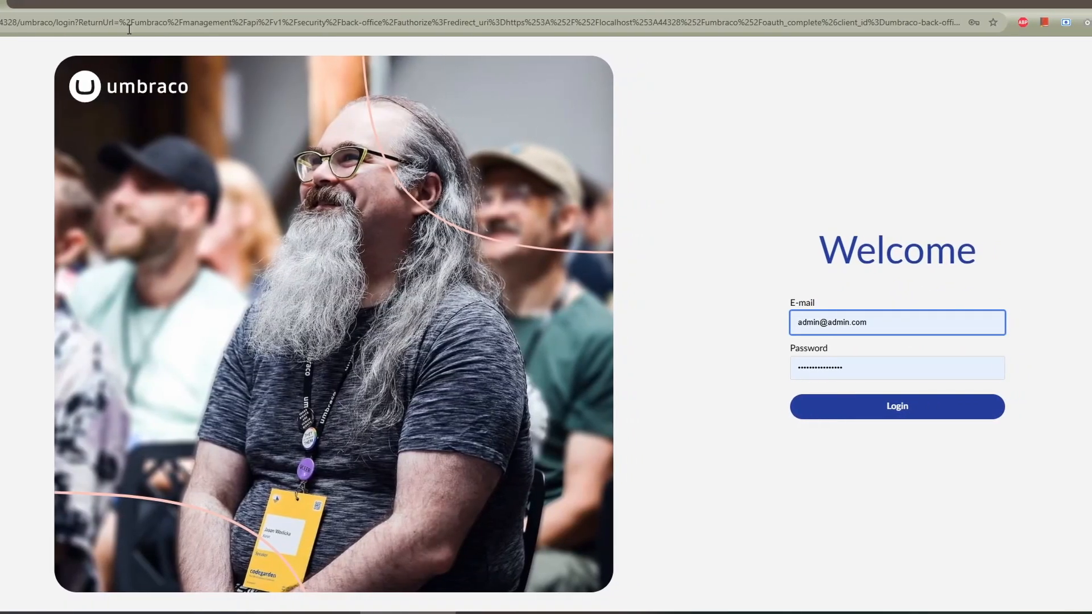
pyautogui.click(857, 415)
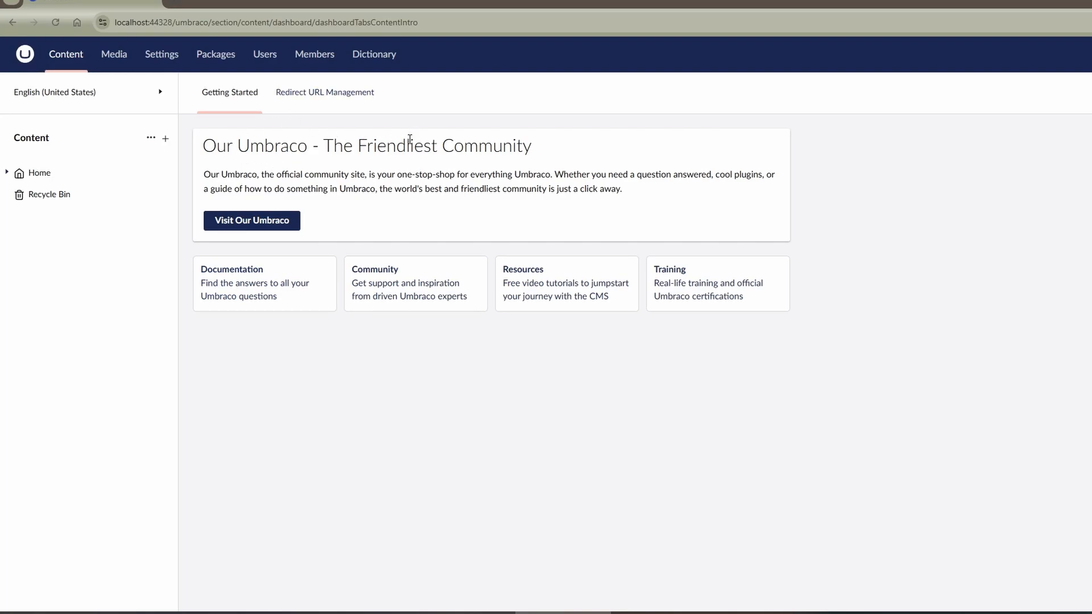
# - Open the Administrators user group and try adding the xStatic section to its allowed sections
pyautogui.click(265, 54)
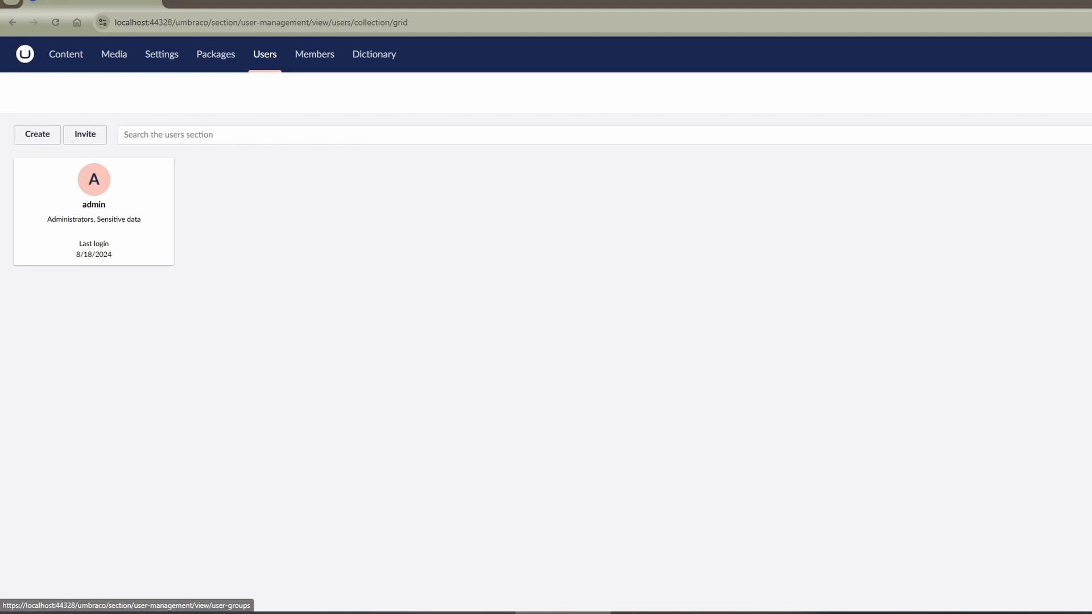
pyautogui.click(1089, 93)
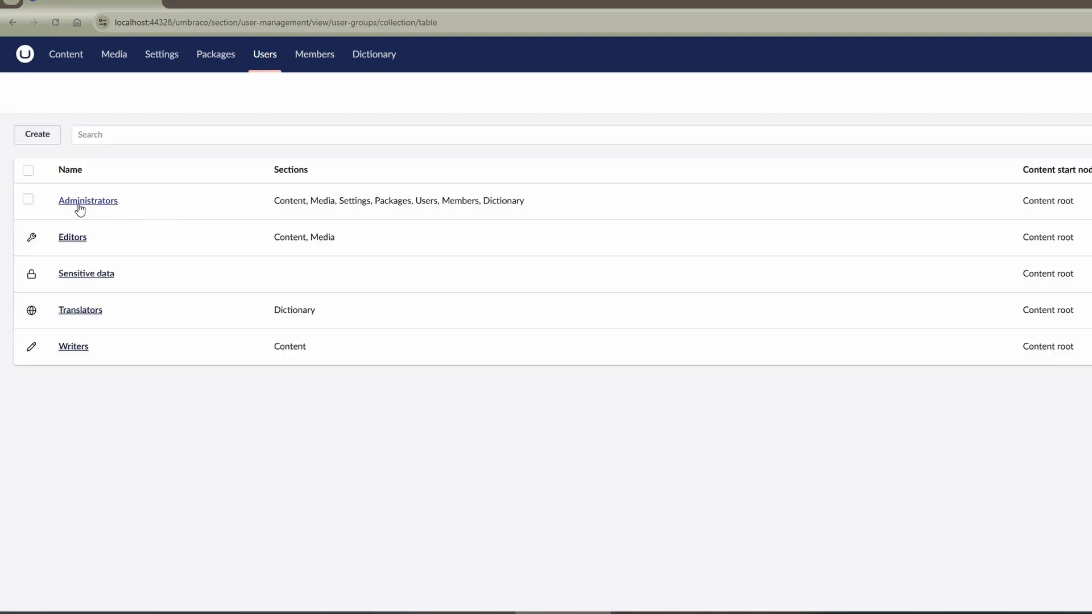
pyautogui.click(80, 204)
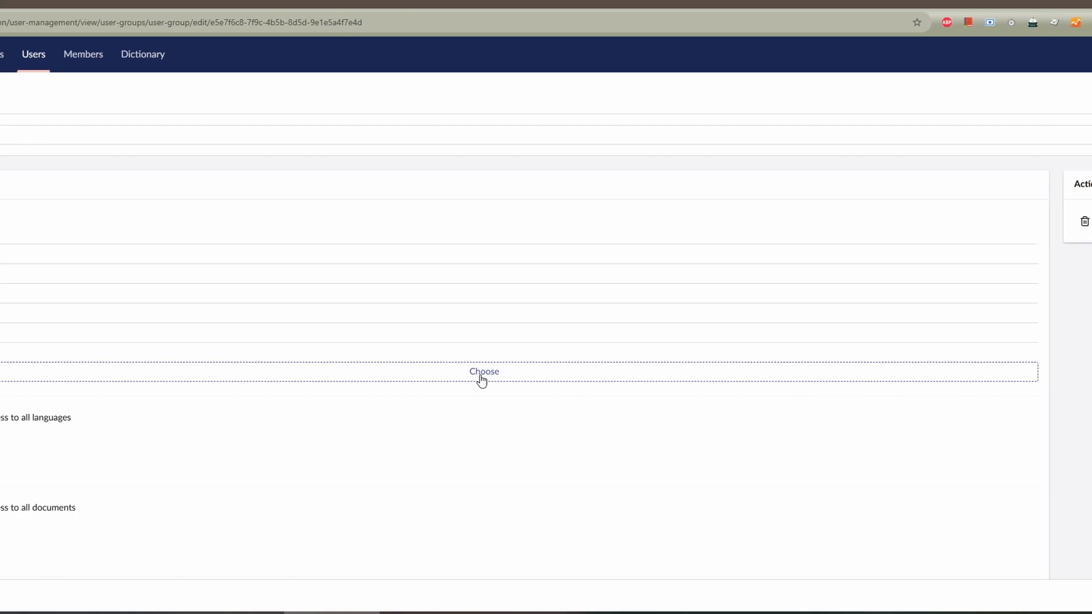
pyautogui.click(375, 380)
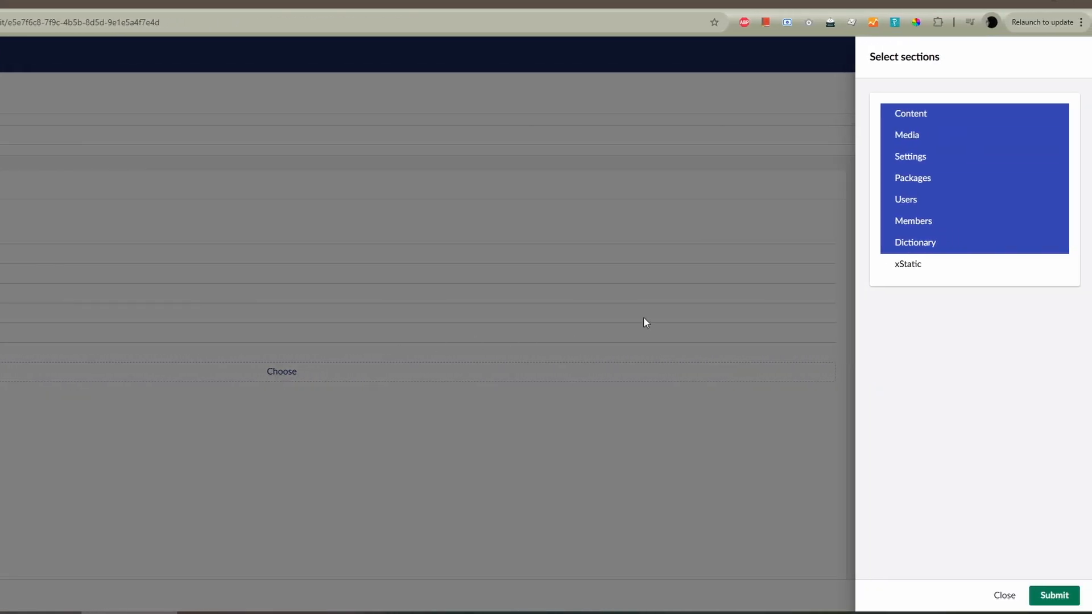
pyautogui.click(916, 273)
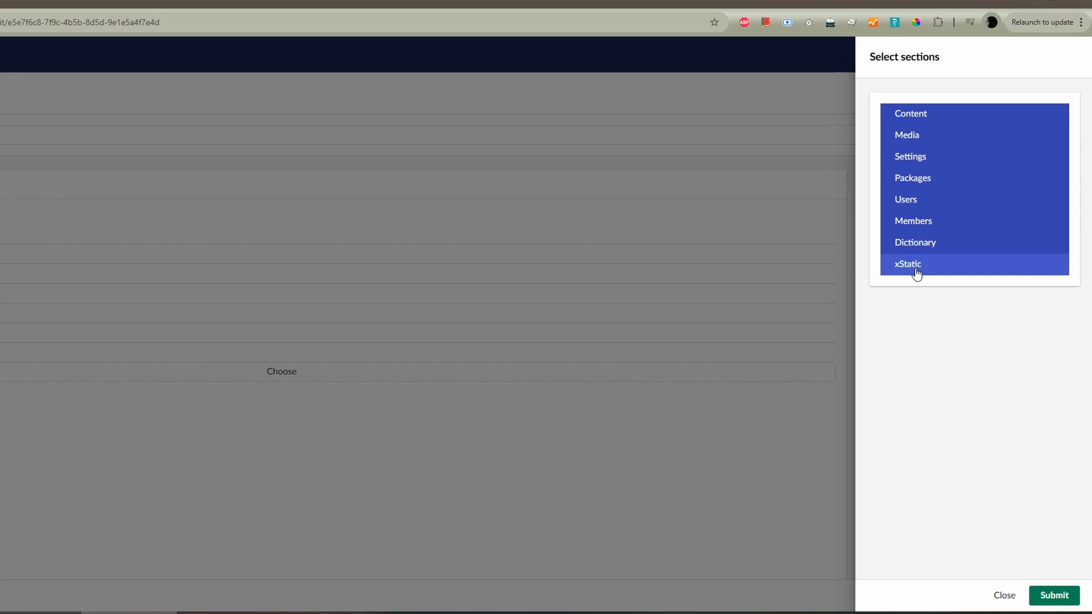
pyautogui.click(909, 275)
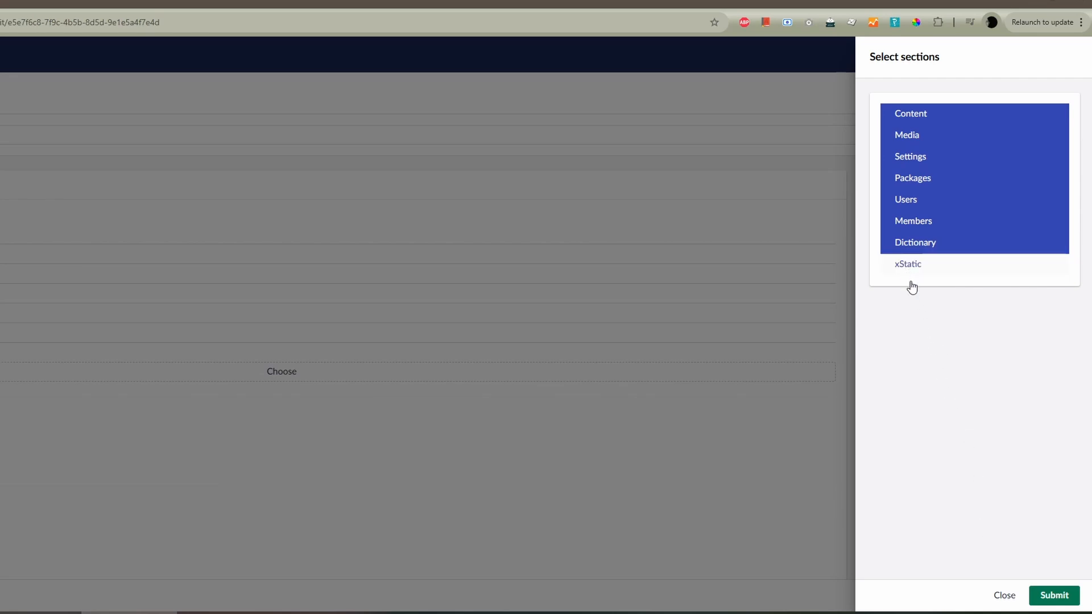
pyautogui.click(1002, 597)
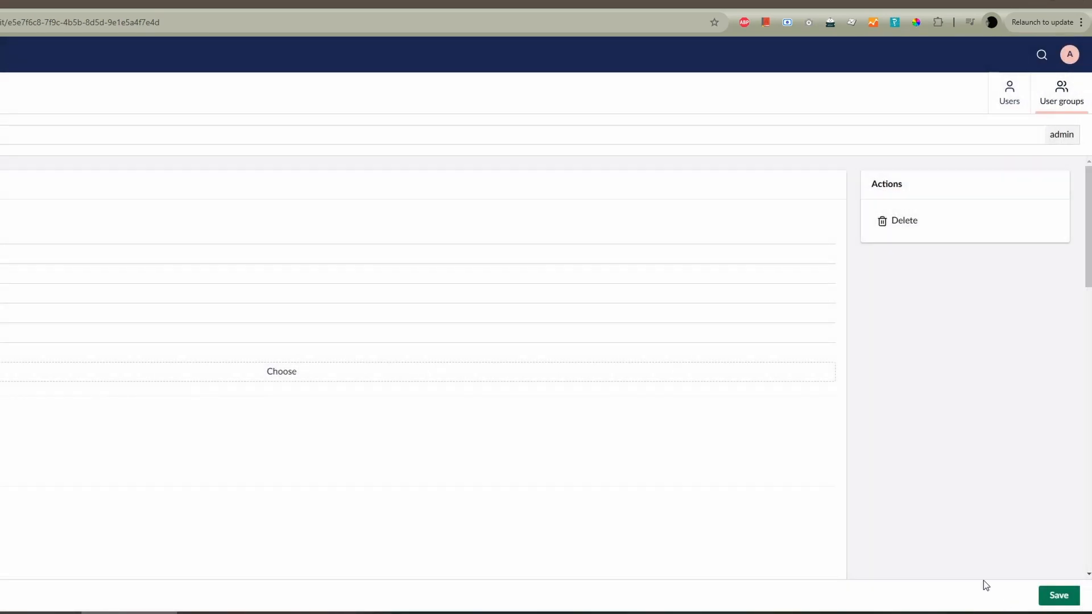
pyautogui.click(1067, 61)
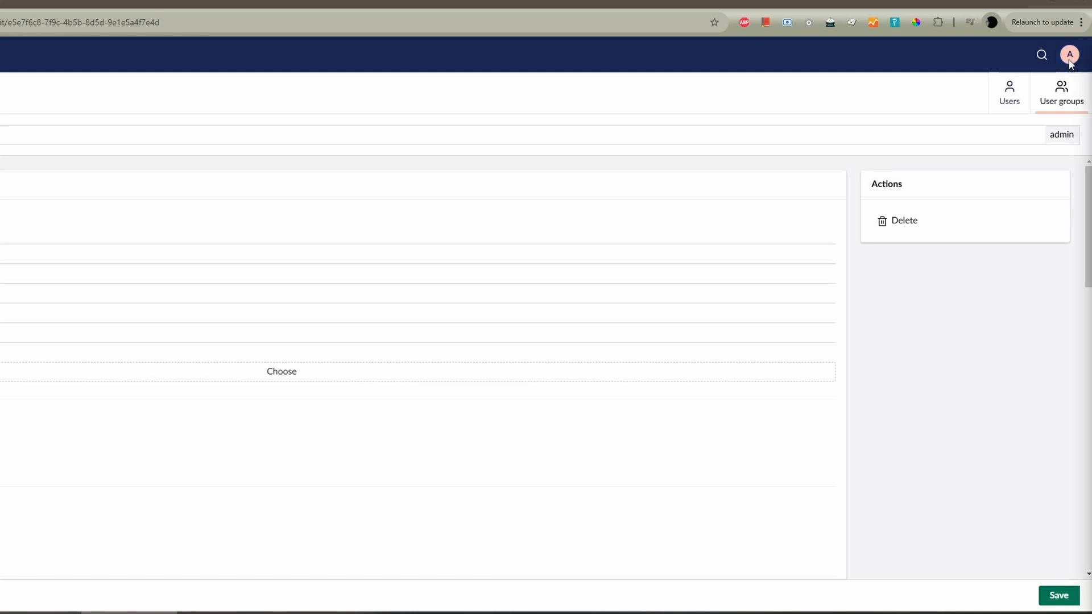
pyautogui.click(1054, 596)
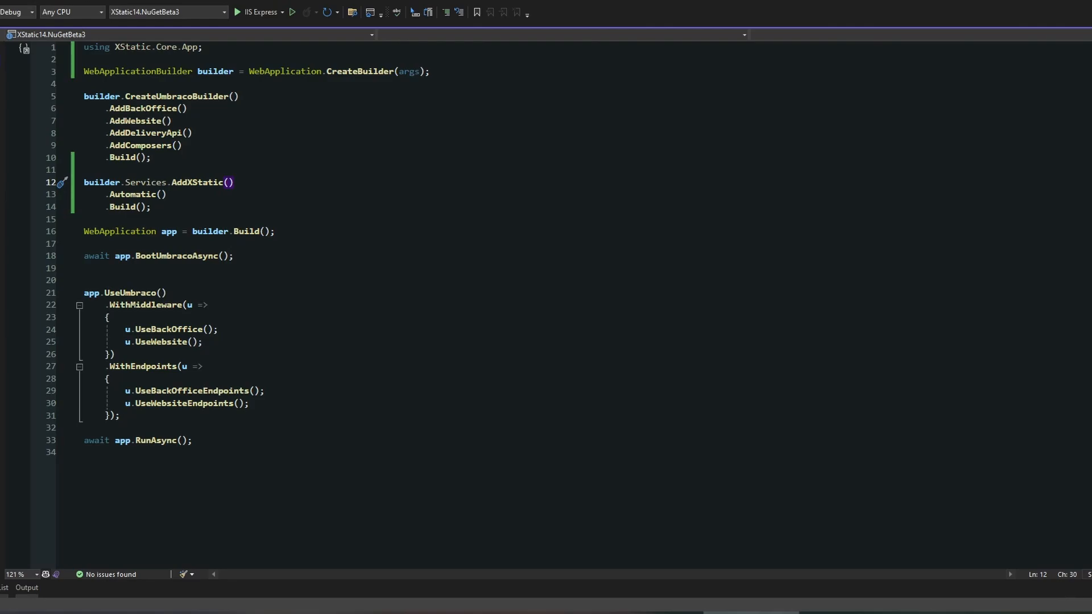
# - In Visual Studio, add .UseSecureUserGroups with the administrator's e-mail after .Automatic() in Program.cs and save the file
pyautogui.click(188, 197)
pyautogui.press('Return')
pyautogui.press('Tab')
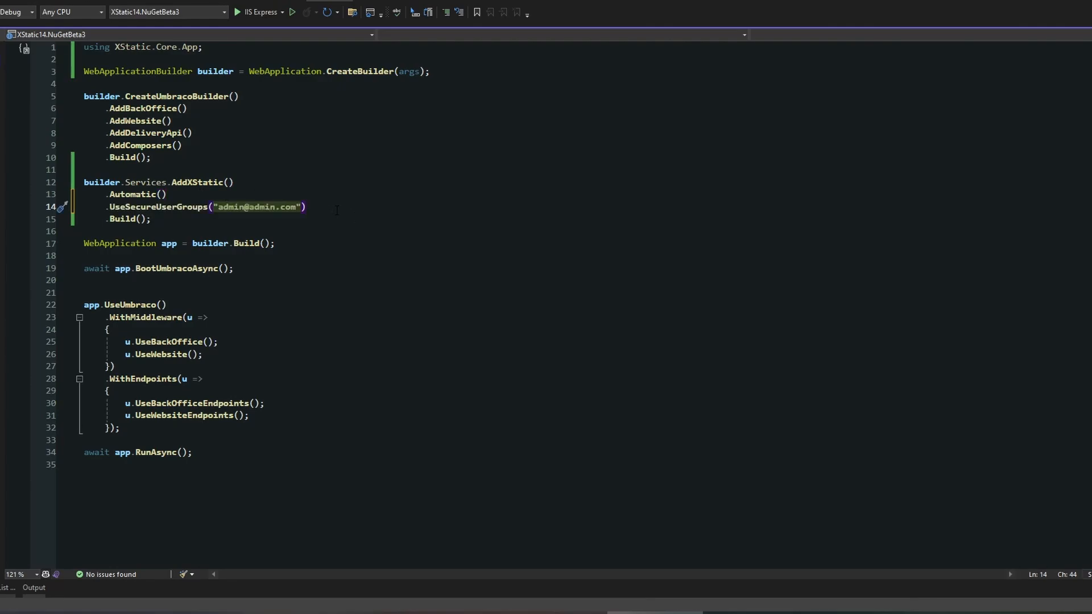
pyautogui.hotkey('ctrl', 's')
pyautogui.click(254, 12)
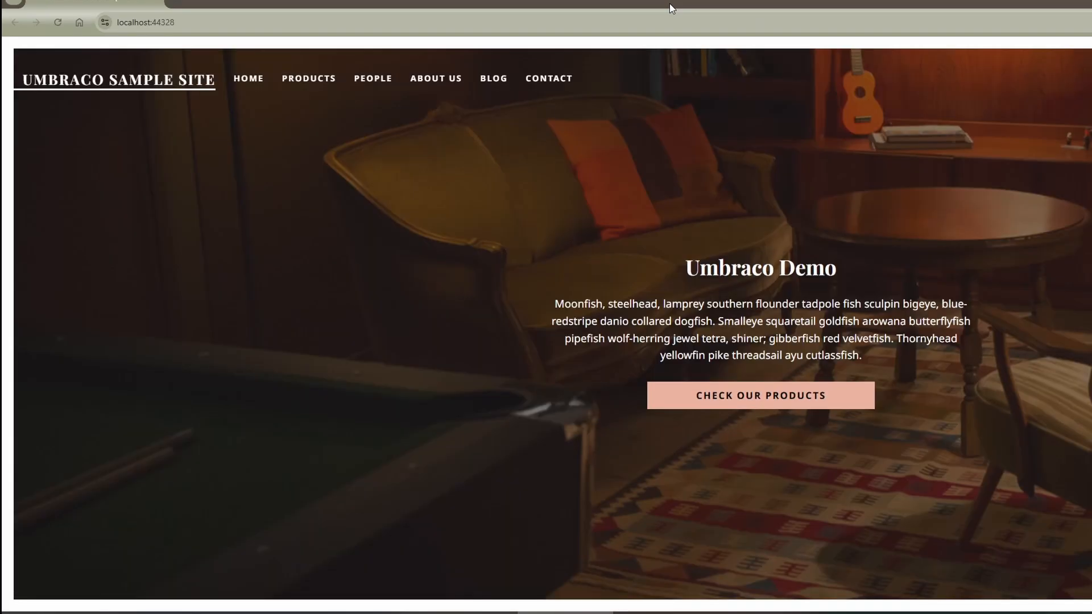
pyautogui.click(311, 18)
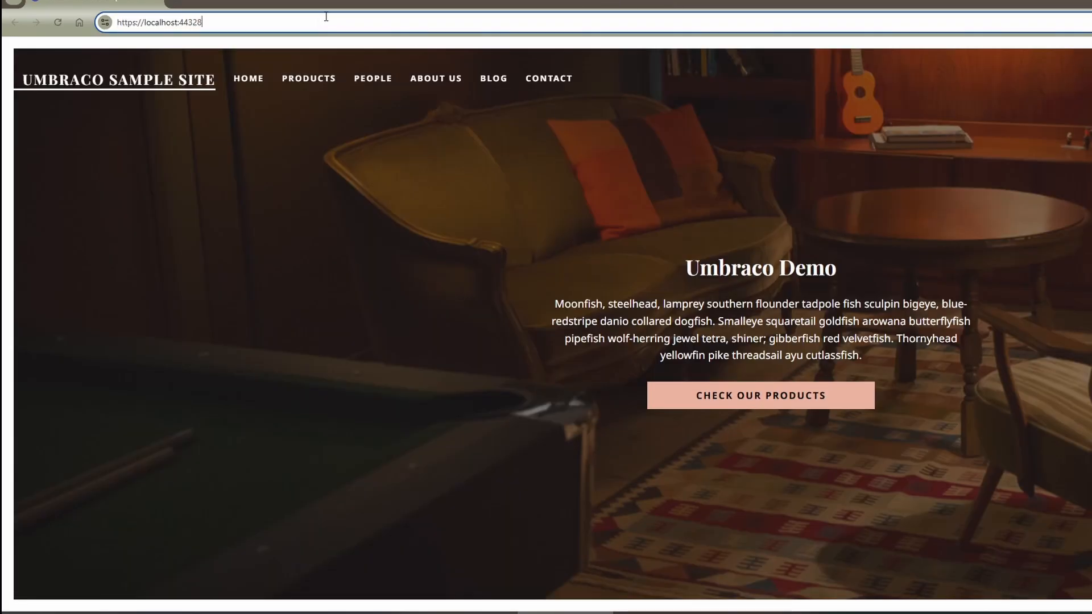
pyautogui.write('/umbraco')
pyautogui.press('Return')
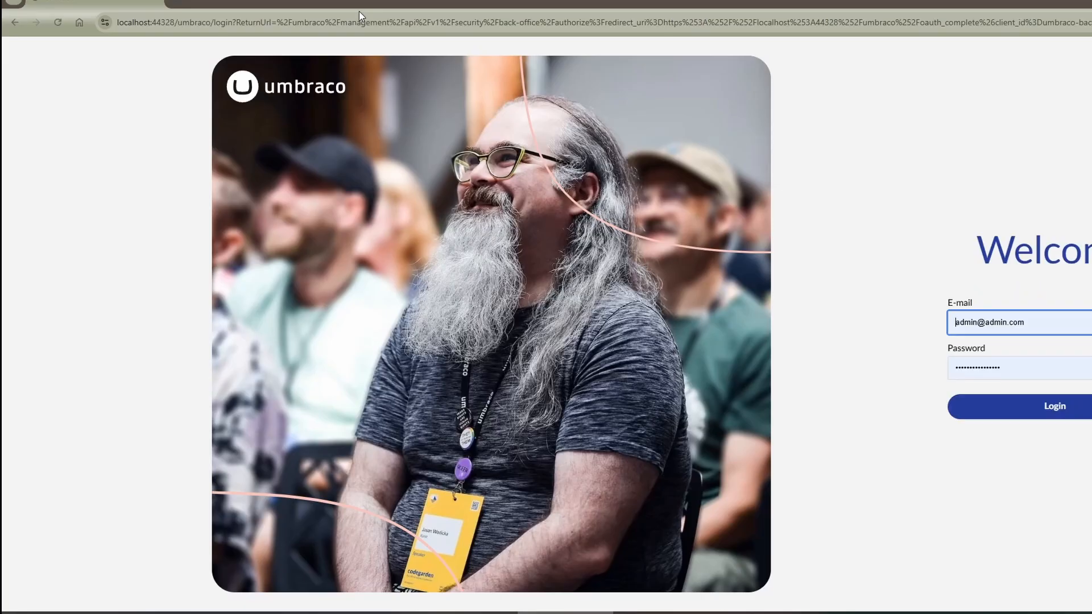
pyautogui.click(1024, 406)
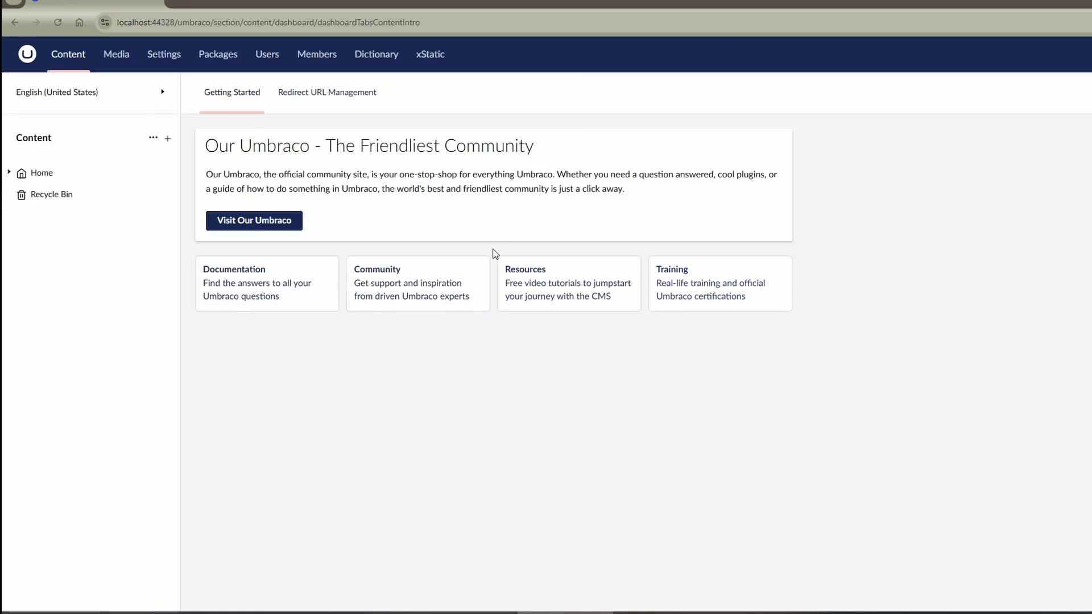
# - Open the xStatic section, and check the user groups and the admin user's group assignments in the Users section
pyautogui.click(435, 64)
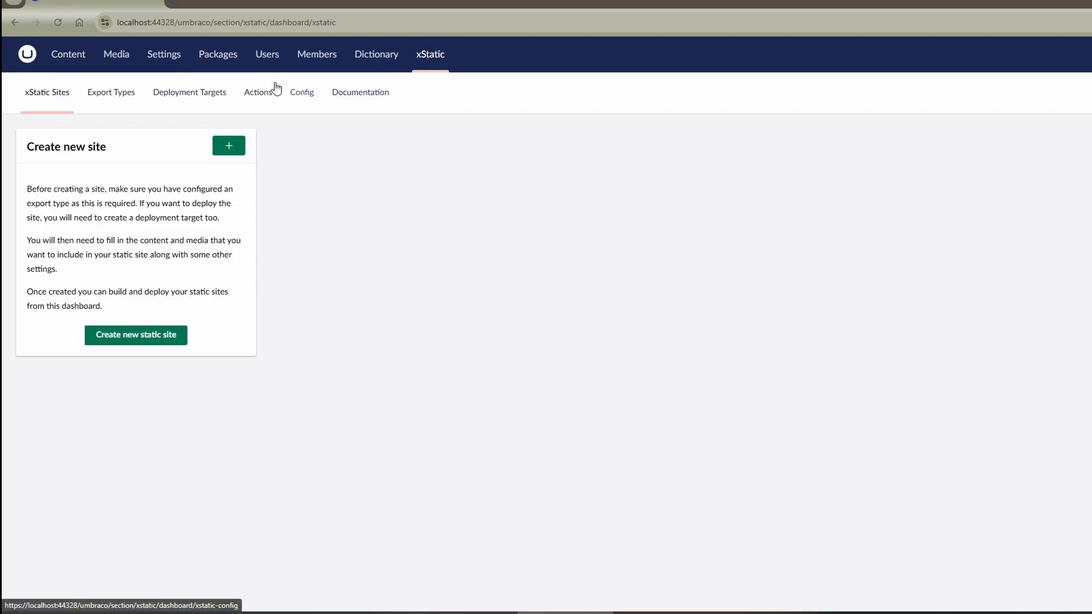
pyautogui.click(267, 57)
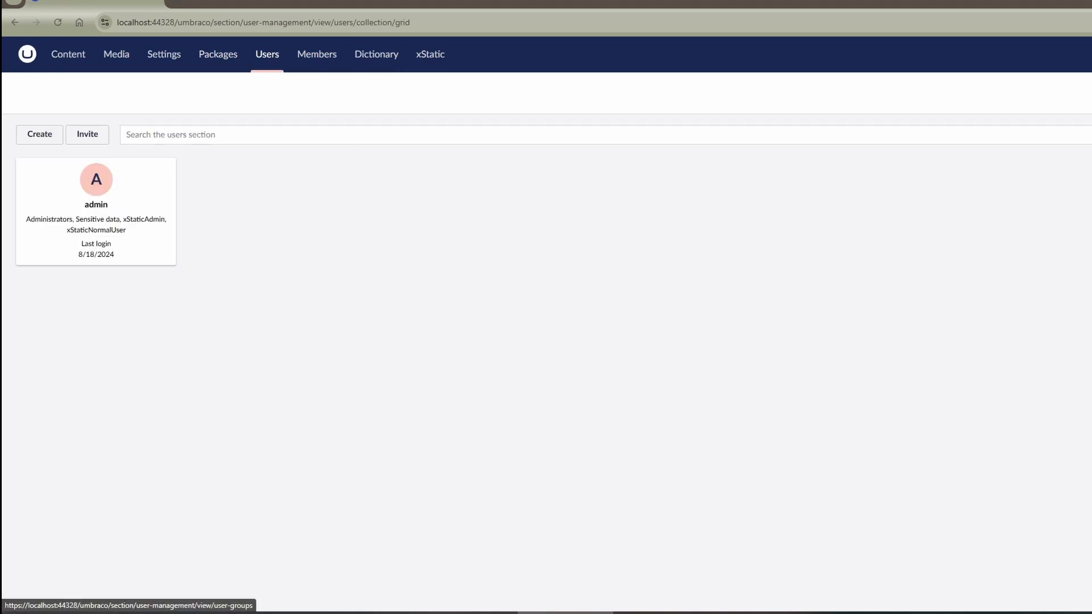
pyautogui.click(1091, 93)
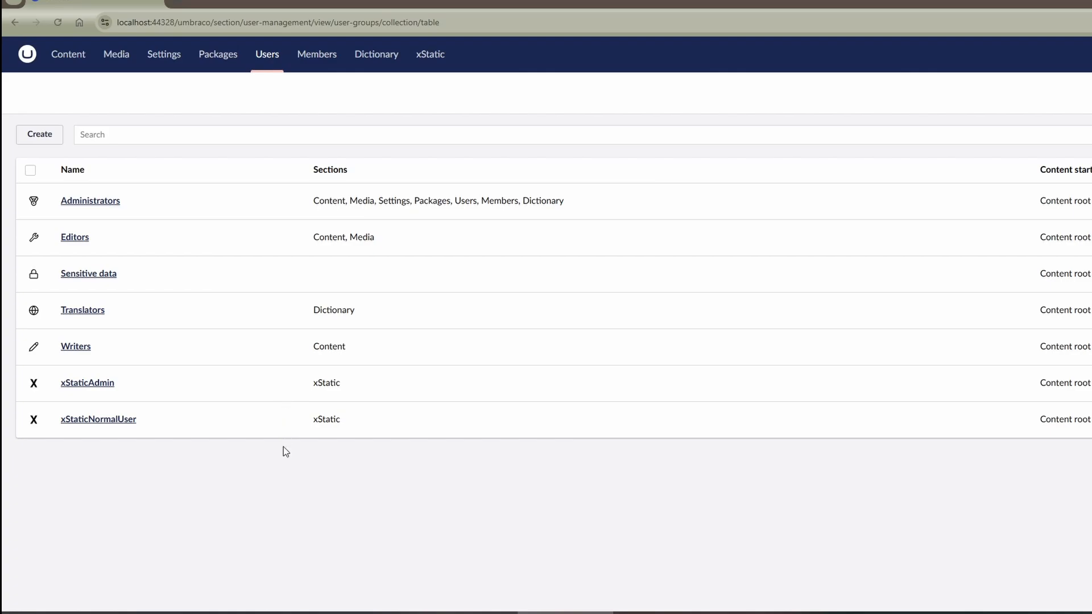
pyautogui.click(1091, 92)
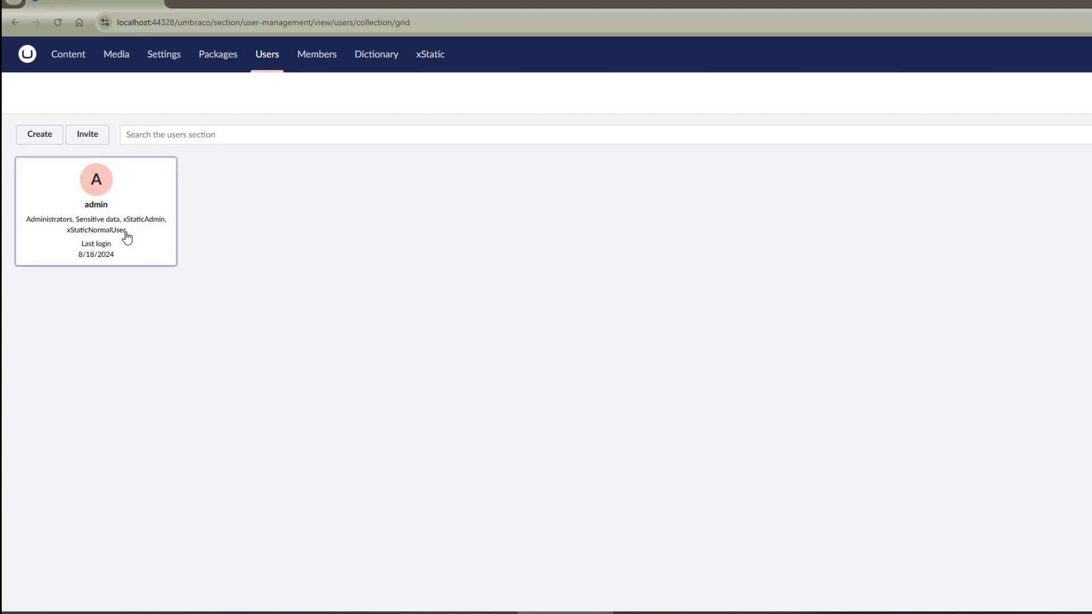
# - Look through xStatic's Export Types, Deployment Targets, Actions, Config and Documentation dashboards
pyautogui.click(437, 65)
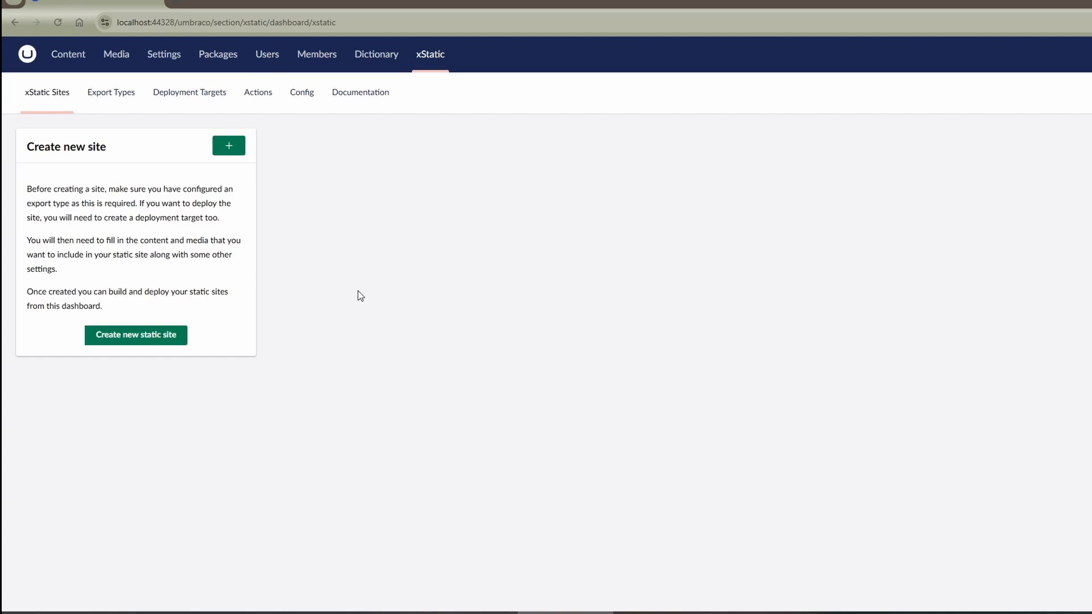
pyautogui.click(111, 107)
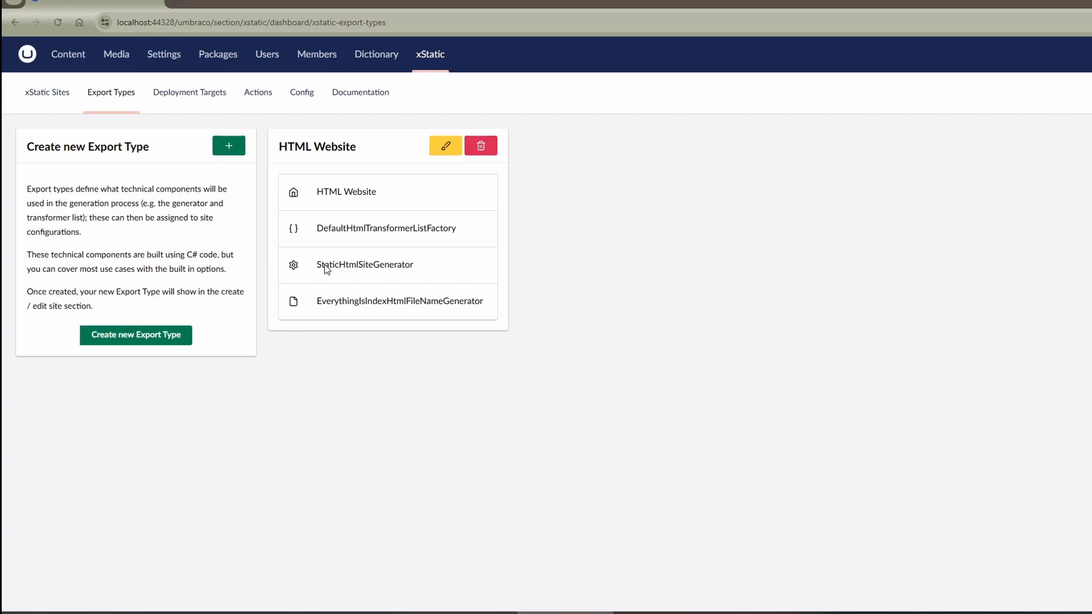
pyautogui.click(176, 95)
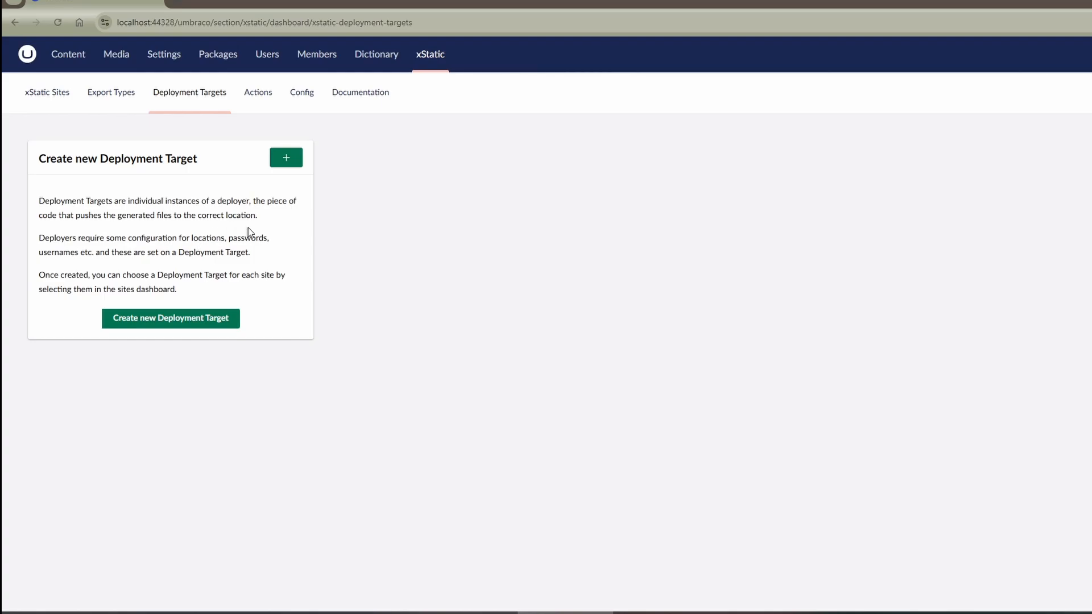
pyautogui.click(257, 94)
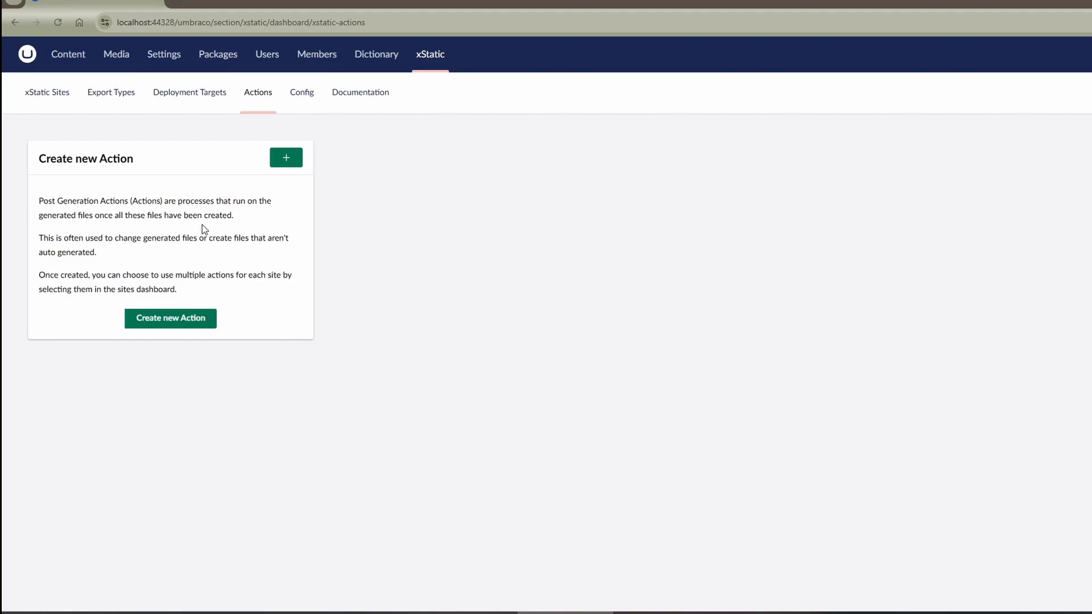
pyautogui.click(306, 101)
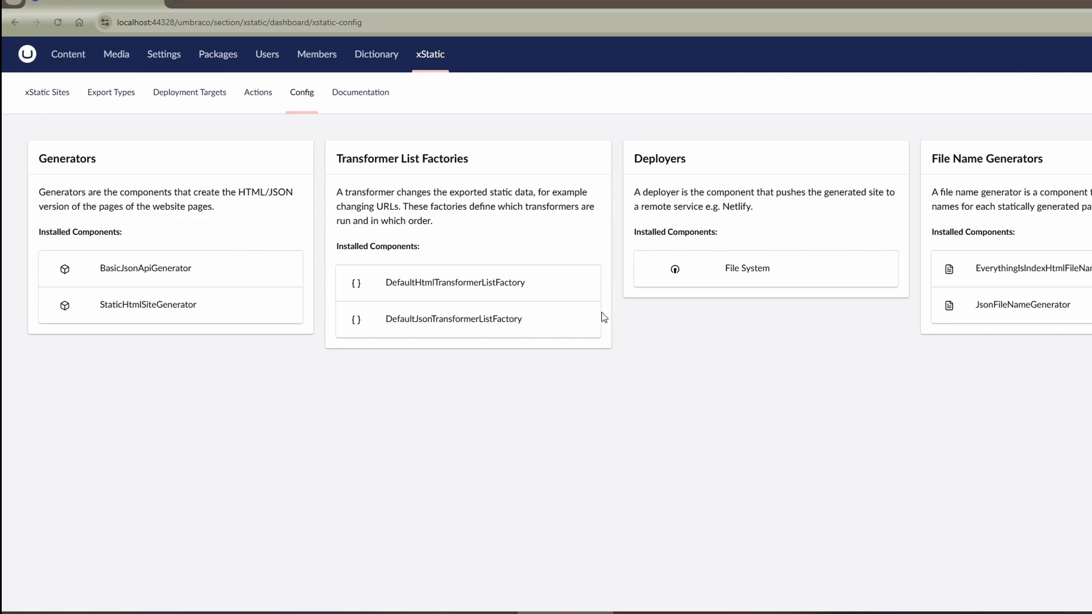
pyautogui.click(349, 101)
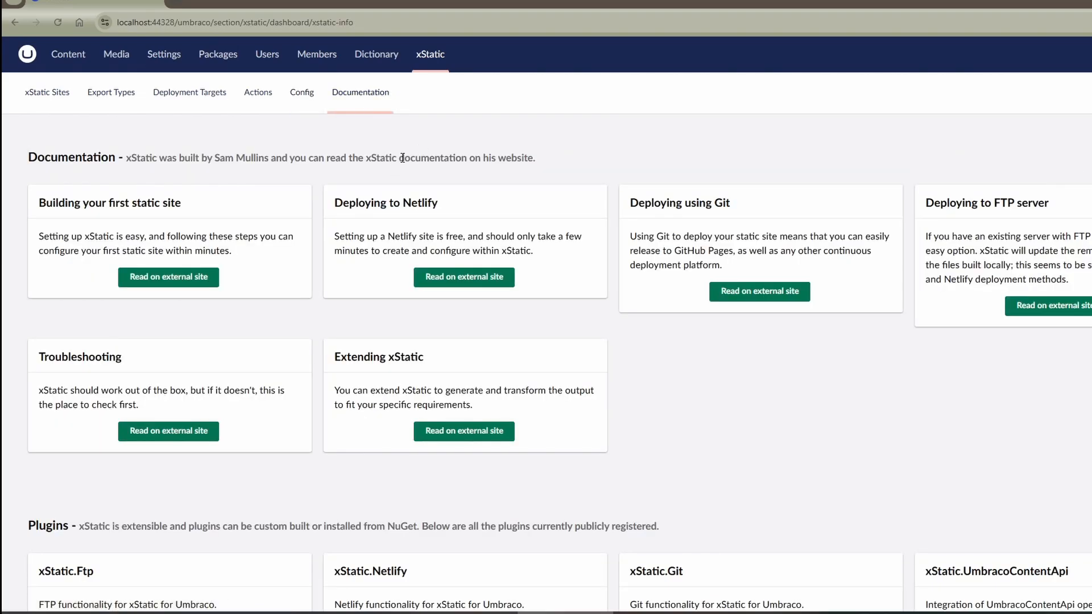
pyautogui.scroll(-2, 402, 157)
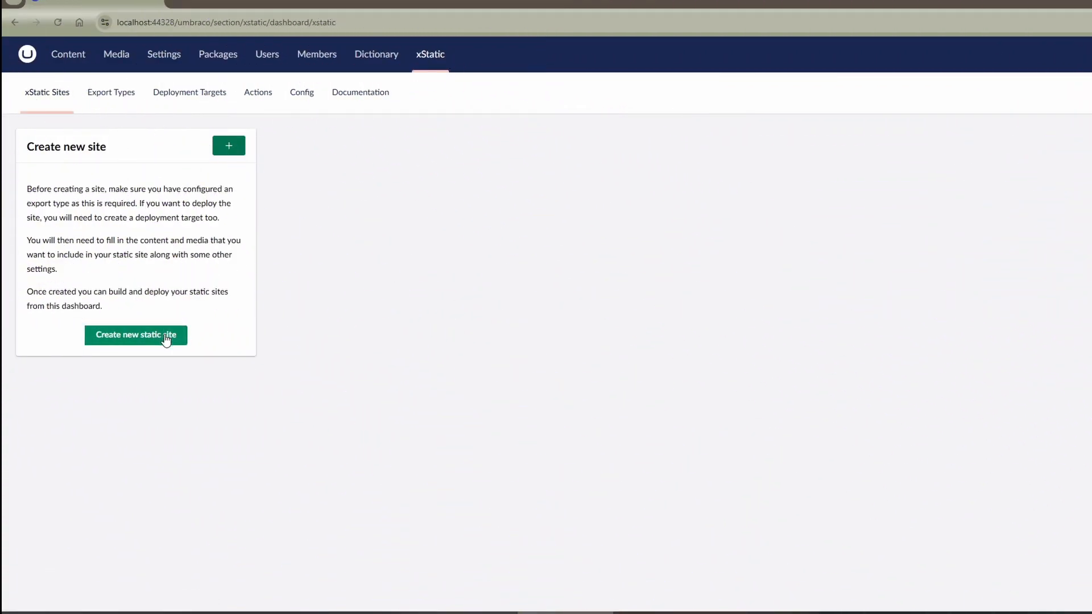
# - Start a new static site in xStatic Sites named Demo, with Home as its root node
pyautogui.click(165, 335)
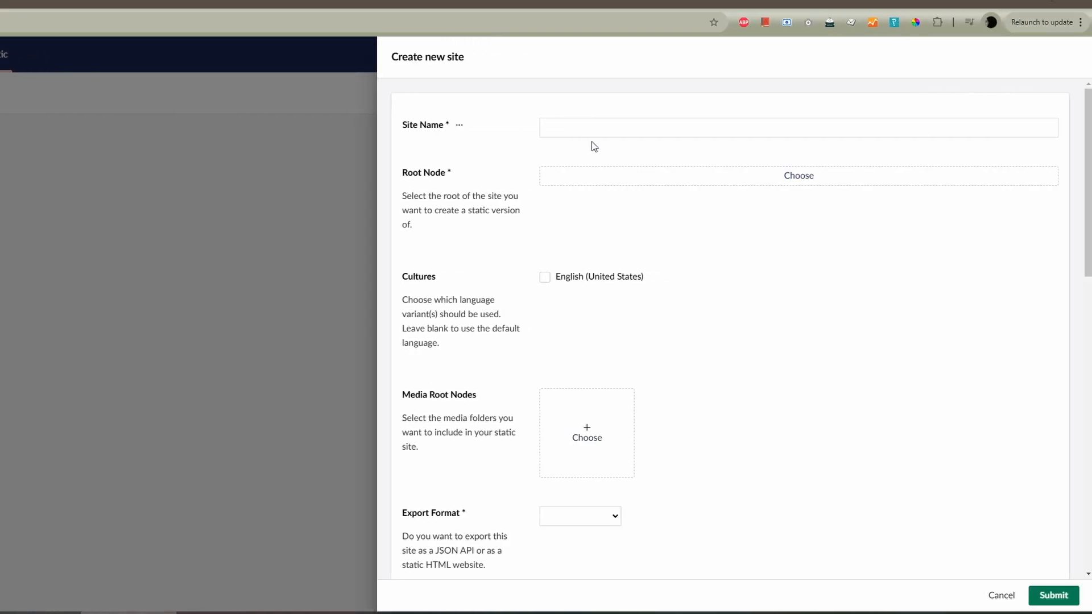
pyautogui.click(587, 124)
pyautogui.write('Demo')
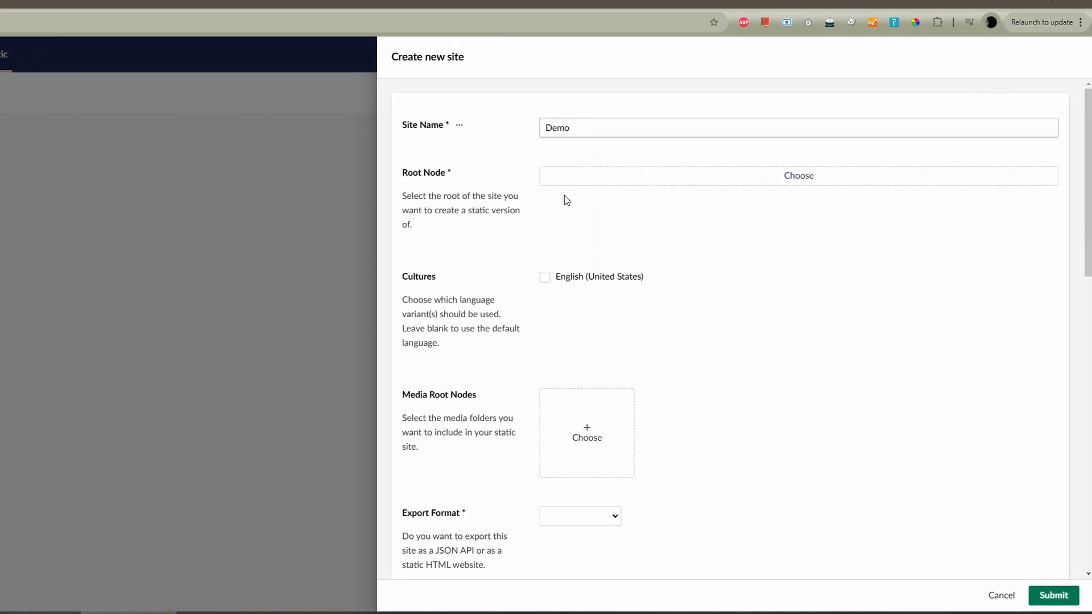
pyautogui.click(567, 176)
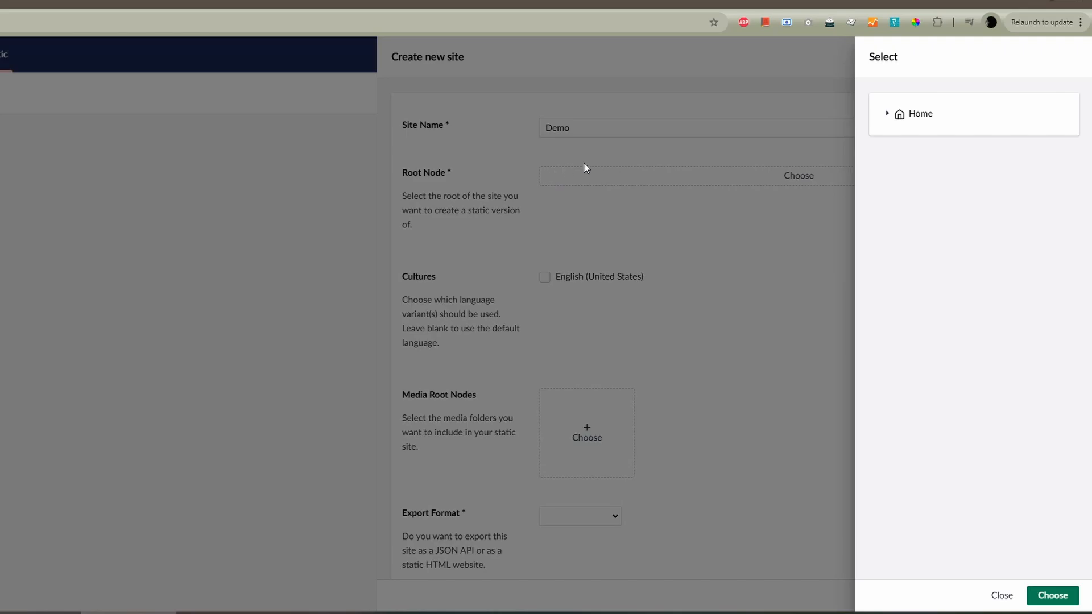
pyautogui.click(914, 123)
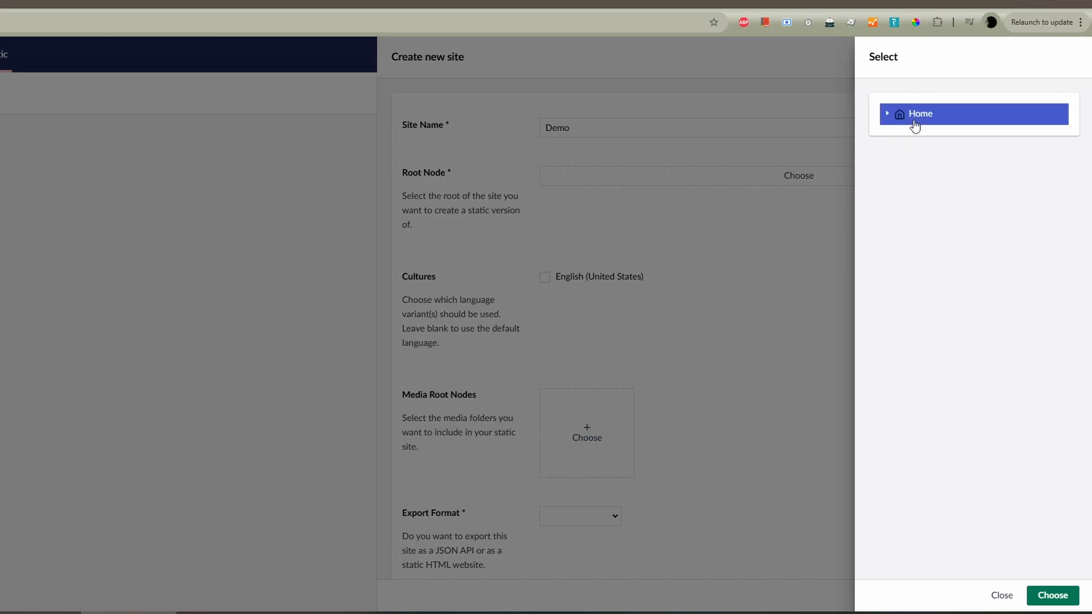
pyautogui.click(1062, 601)
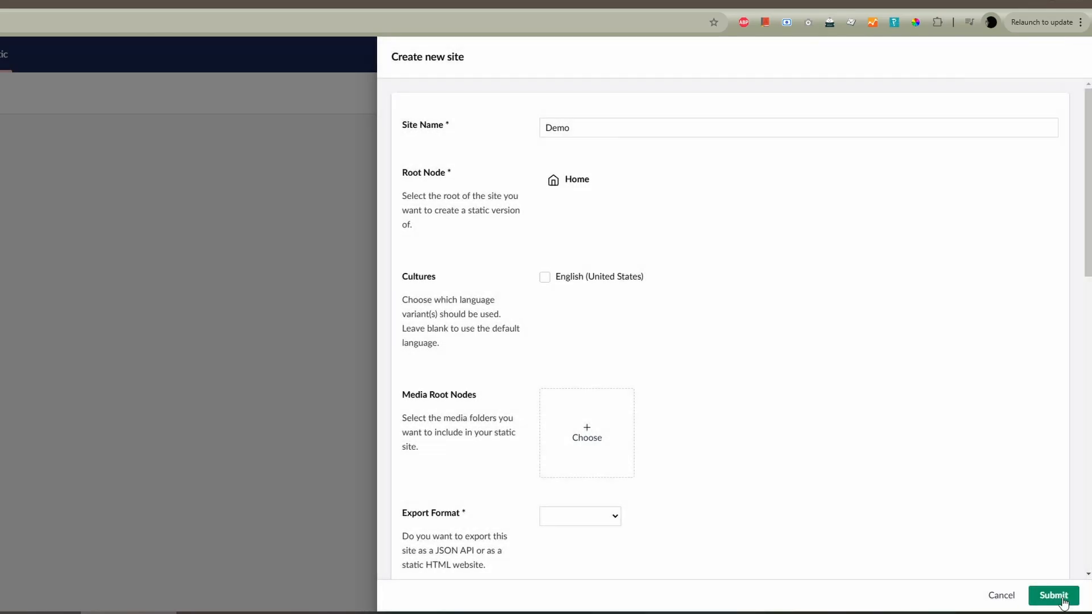
# - Add the Products, Design and People folders as media root nodes and set the export format to HTML Website
pyautogui.scroll(-3, 729, 210)
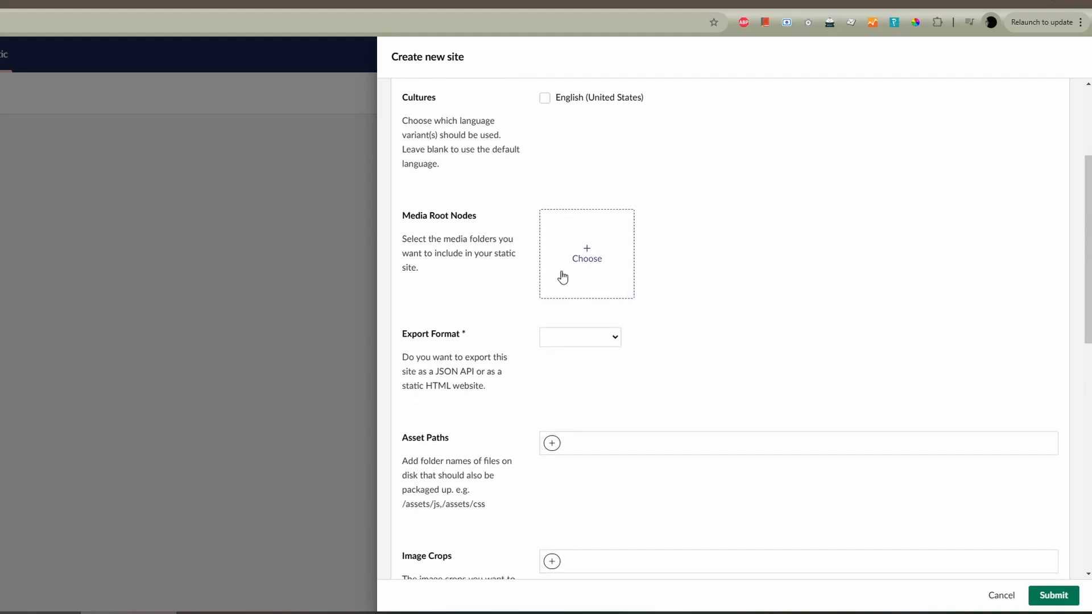
pyautogui.click(561, 257)
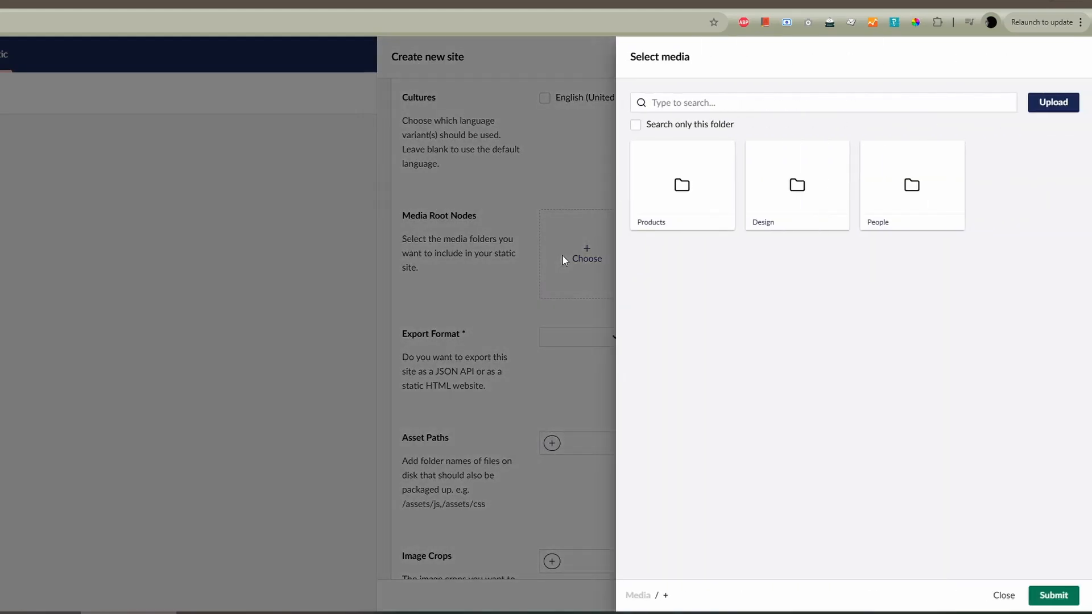
pyautogui.click(775, 181)
pyautogui.click(938, 181)
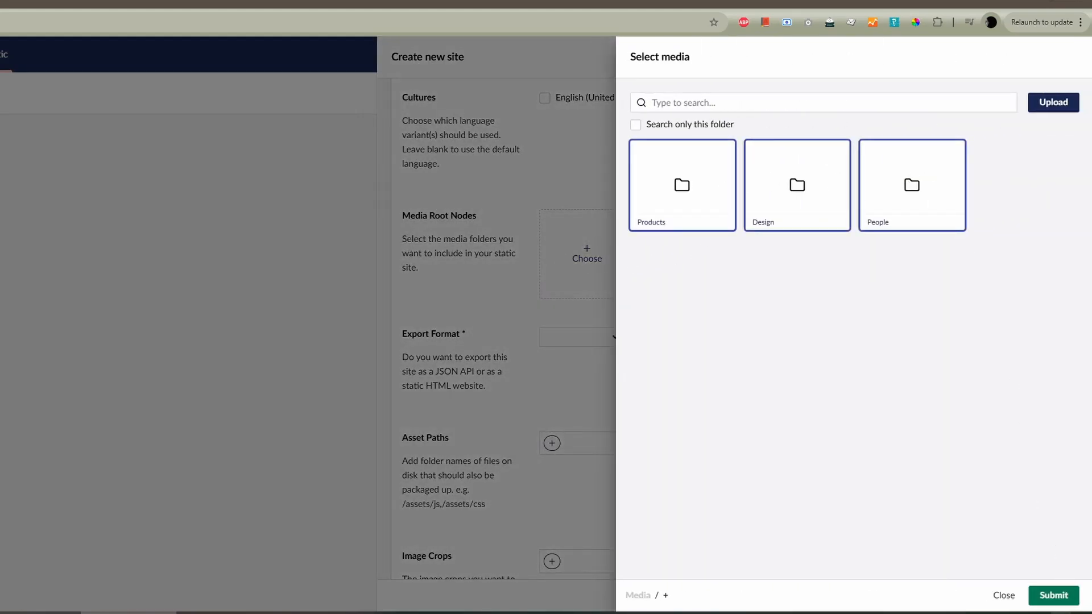
pyautogui.click(1053, 595)
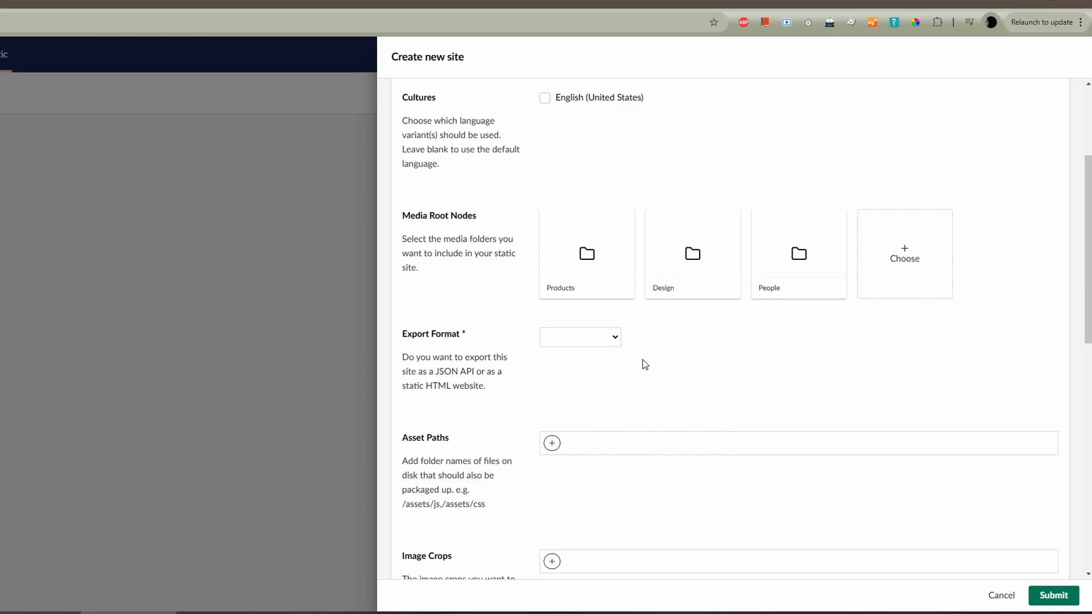
pyautogui.scroll(-1, 684, 357)
pyautogui.click(560, 281)
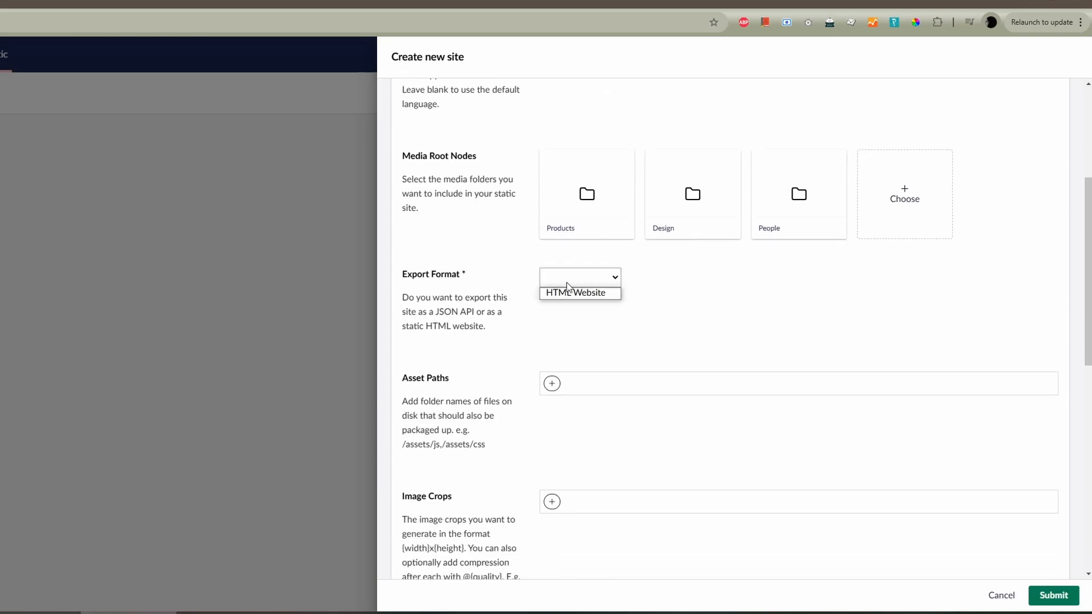
pyautogui.click(576, 293)
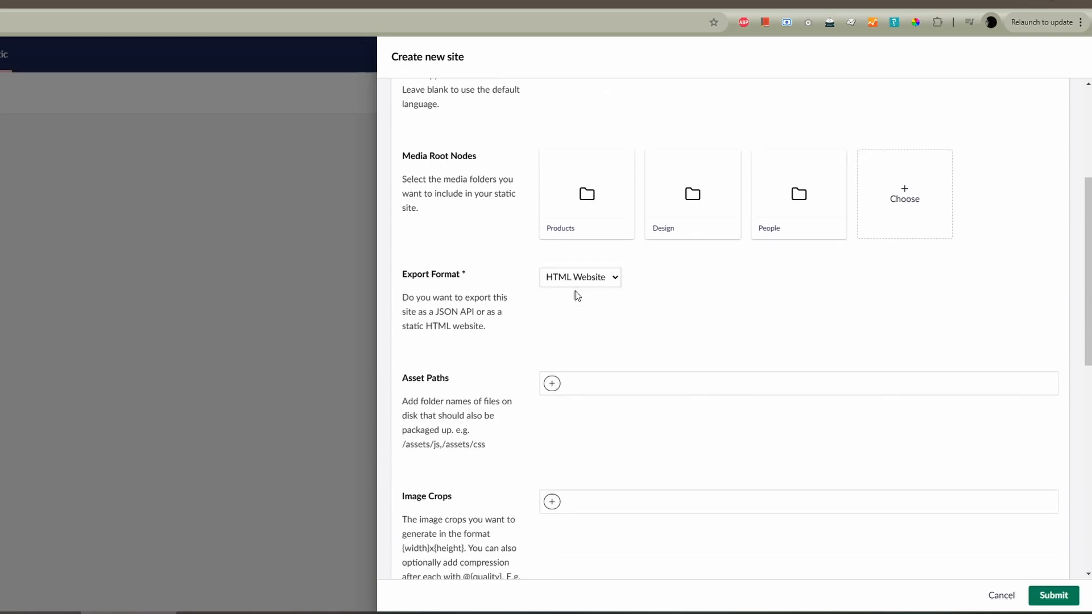
# - Add /css and /scripts as the new site's asset paths
pyautogui.scroll(-1, 691, 296)
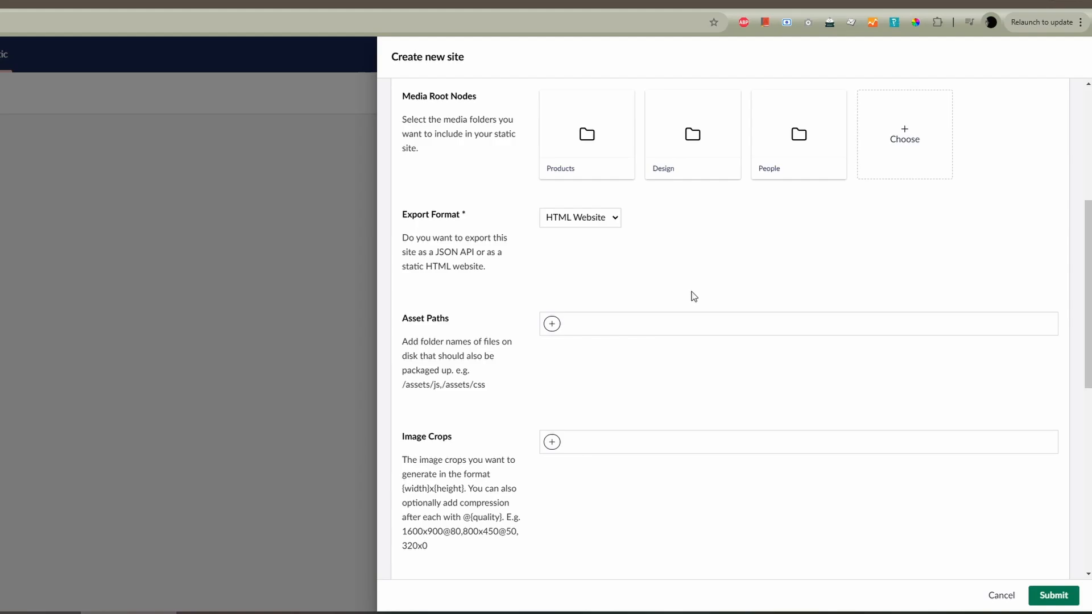
pyautogui.click(556, 328)
pyautogui.write('/css')
pyautogui.press('Return')
pyautogui.write('/scripts')
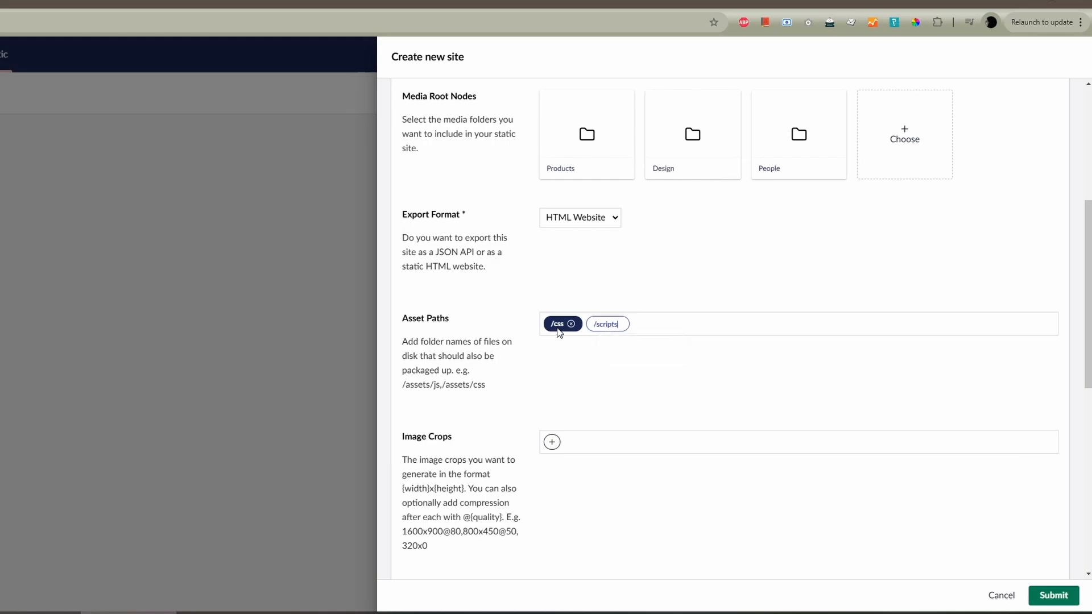
pyautogui.press('Return')
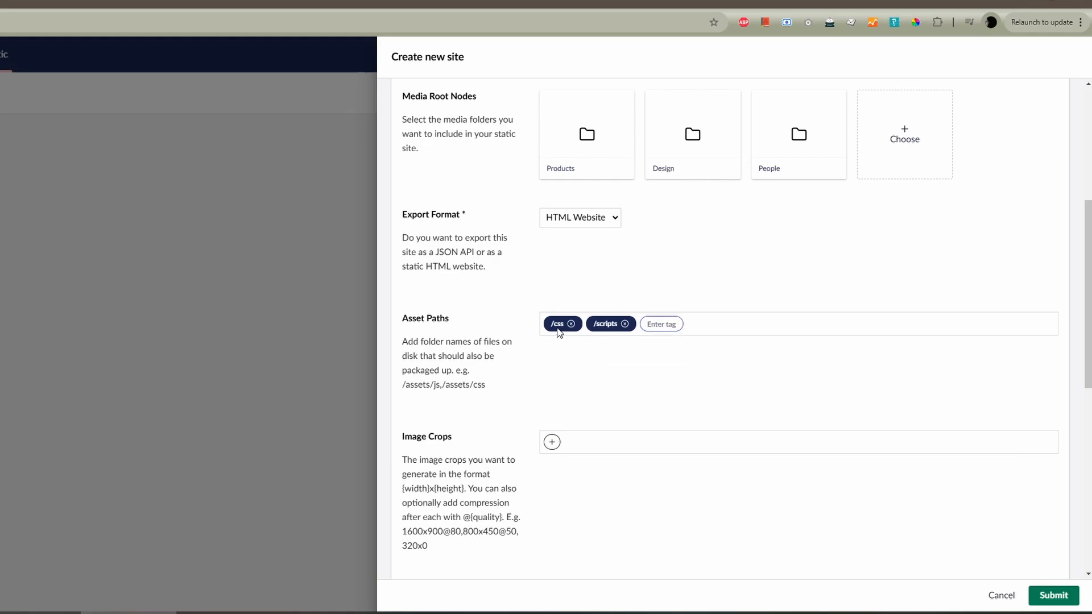
# - Review the remaining site options and submit the Demo site with image crops, auto publish, deployment target and target hostname at their defaults
pyautogui.scroll(-2, 604, 381)
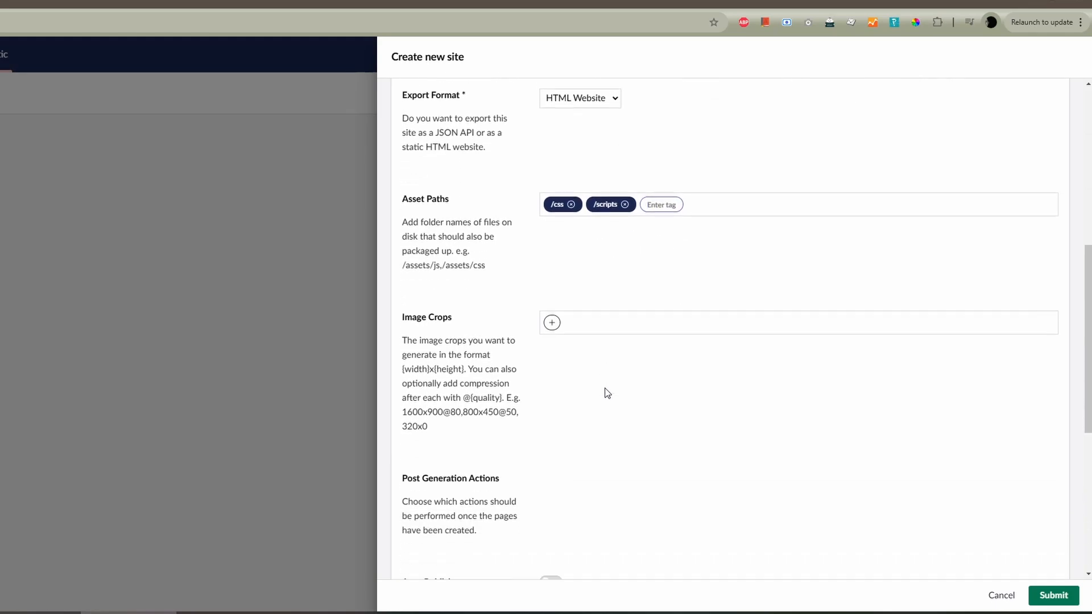
pyautogui.scroll(-1, 607, 393)
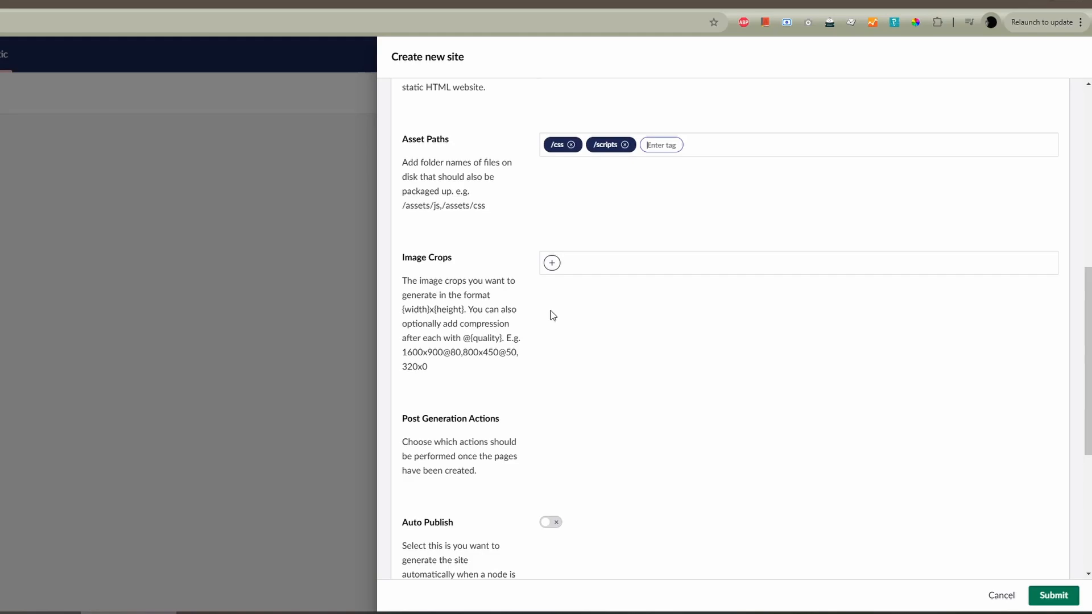
pyautogui.scroll(-2, 550, 312)
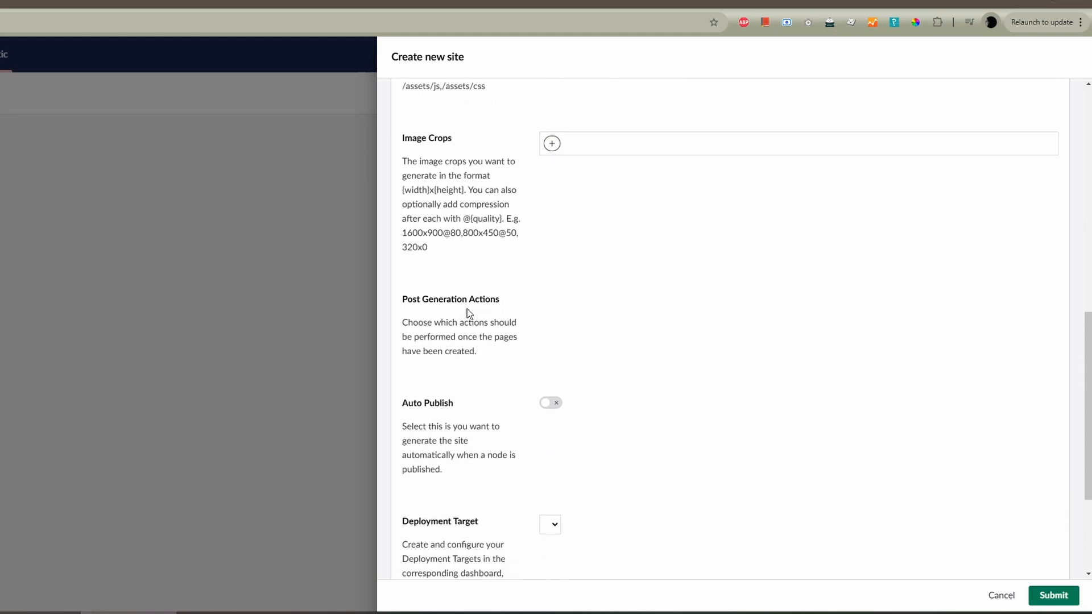
pyautogui.scroll(-2, 467, 309)
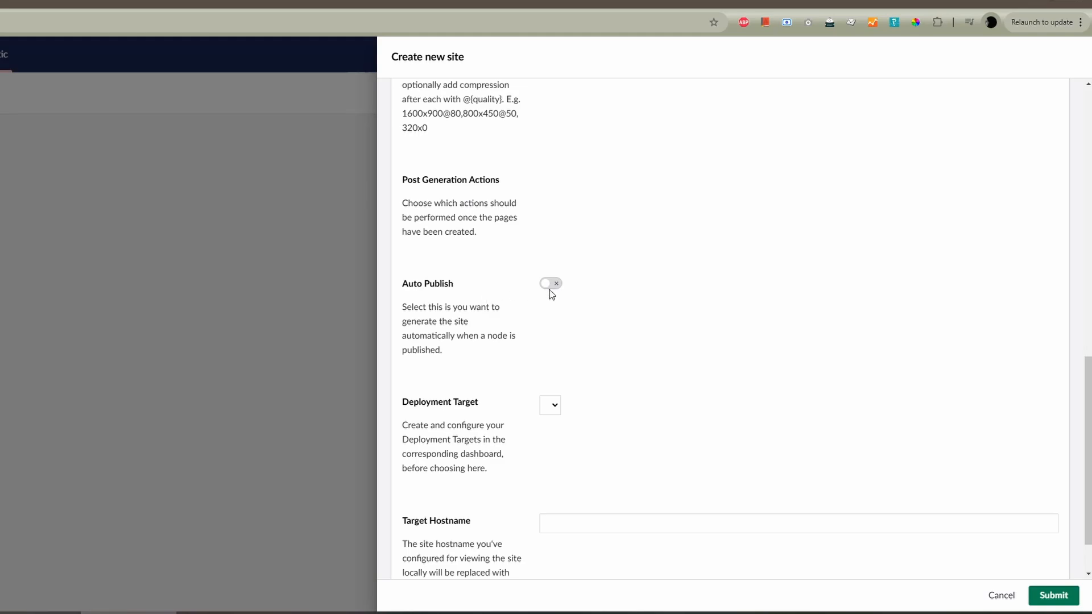
pyautogui.scroll(-1, 608, 310)
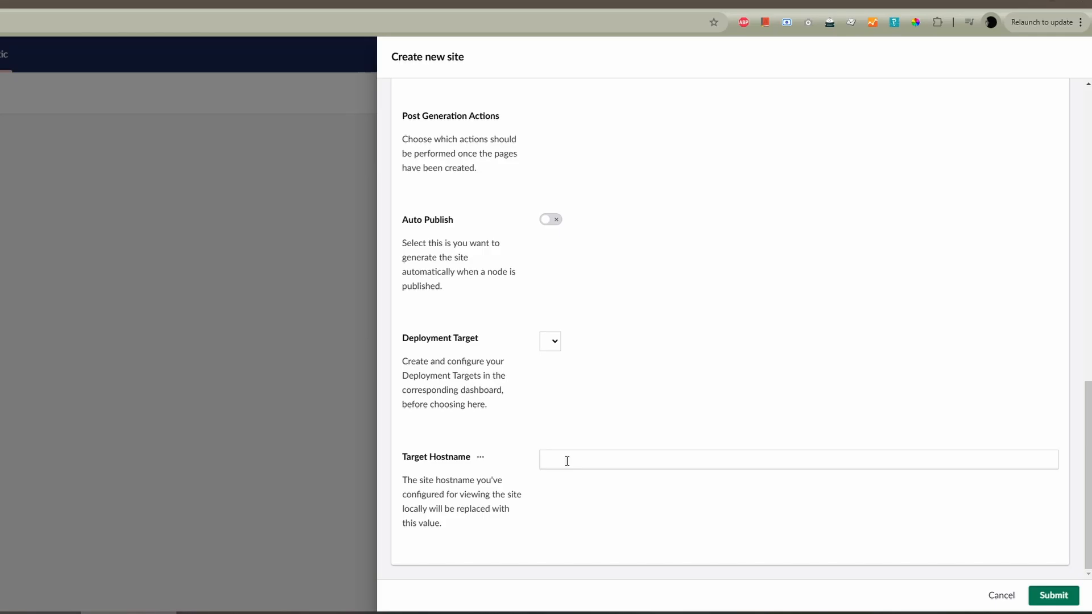
pyautogui.click(1053, 596)
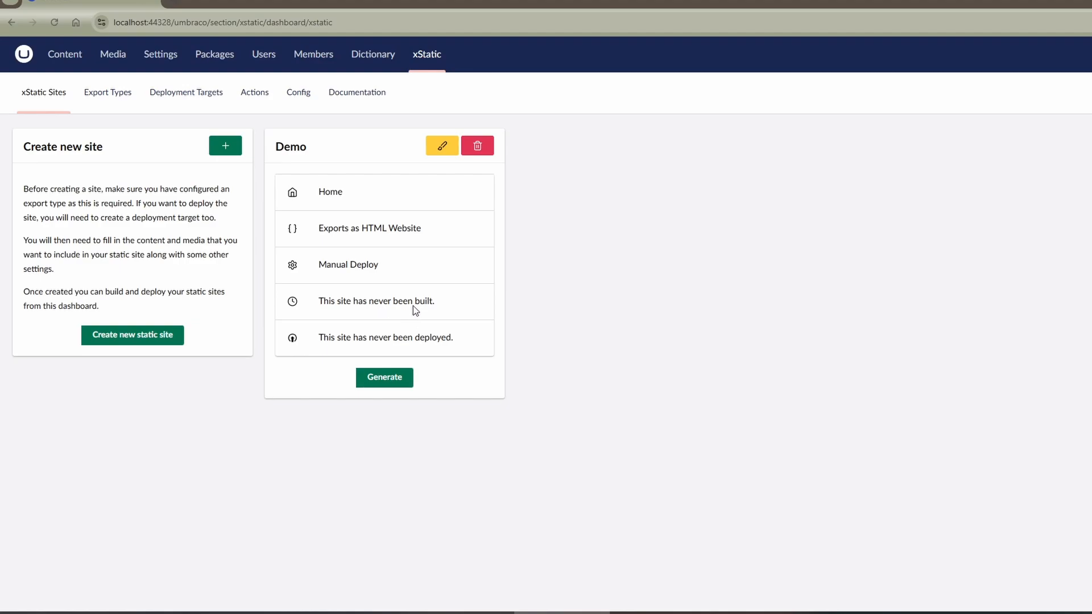
# - Generate the Demo static site, download the result as a zip file, and open the archive in 7-Zip
pyautogui.click(379, 385)
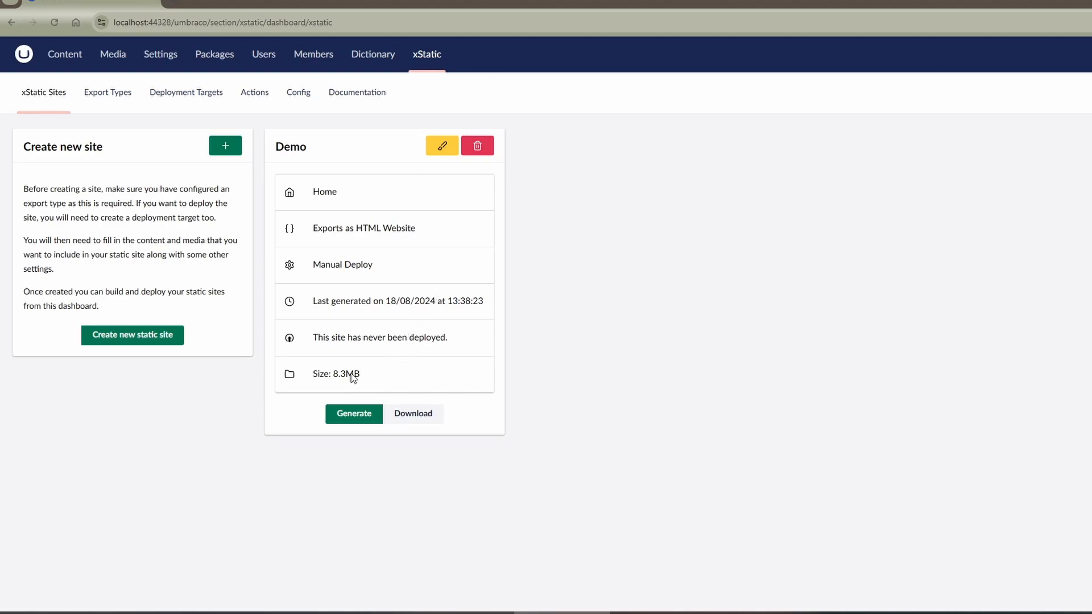
pyautogui.click(423, 415)
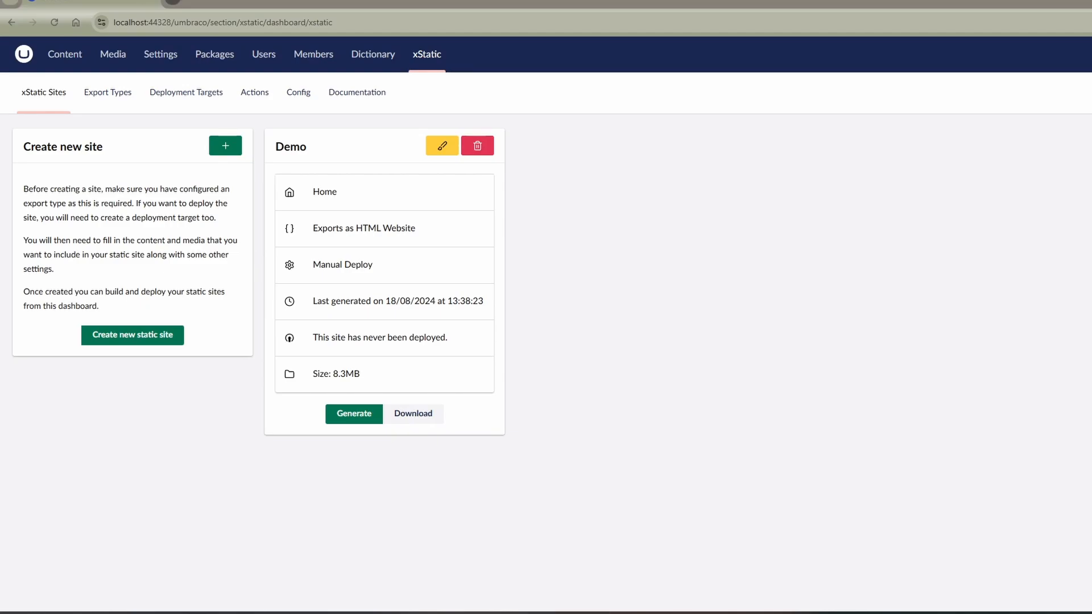
pyautogui.moveTo(802, 0); pyautogui.dragTo(697, 2)
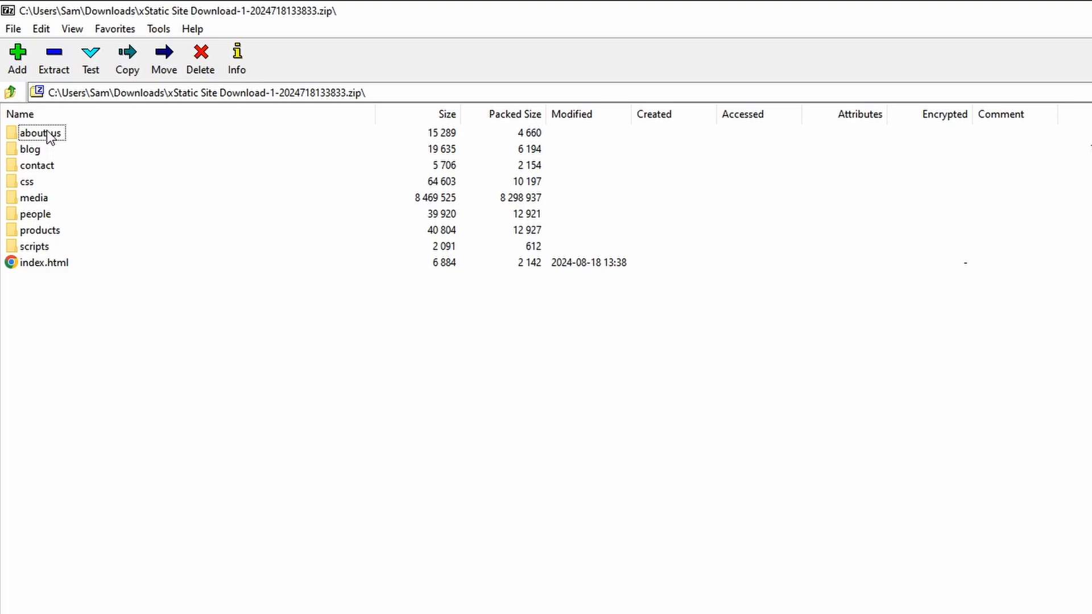
# - Examine the contents of the about-us, css and scripts folders in the downloaded site archive
pyautogui.doubleClick(48, 132)
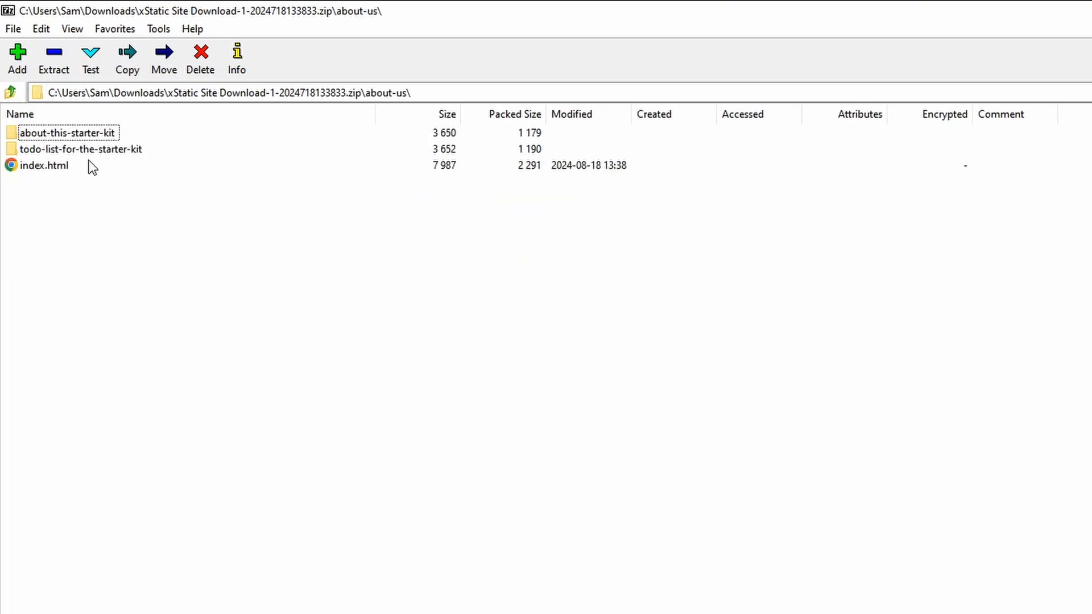
pyautogui.click(11, 91)
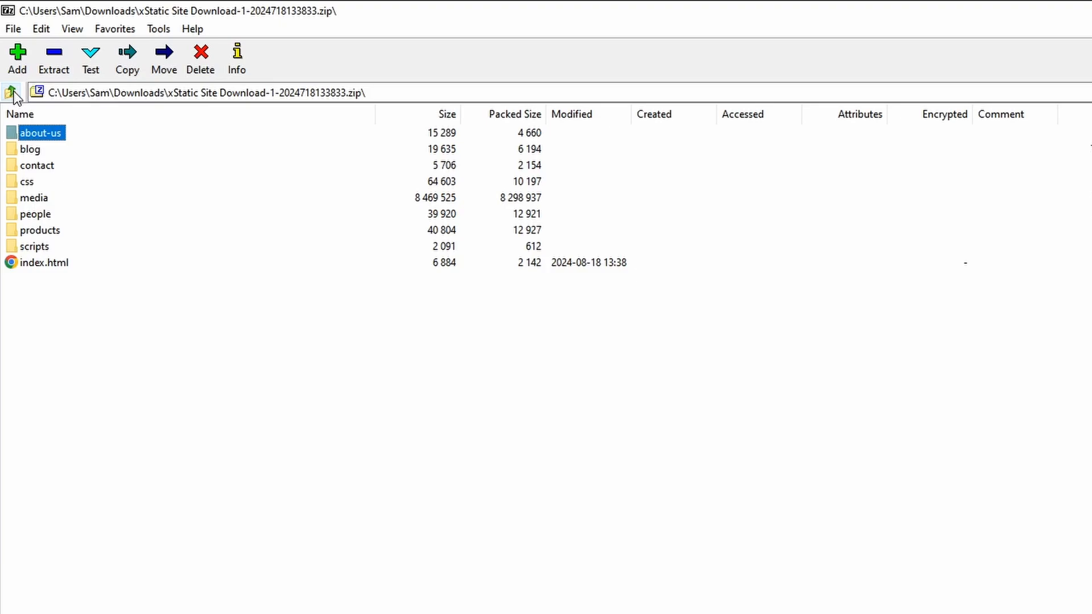
pyautogui.click(28, 183)
pyautogui.doubleClick(28, 183)
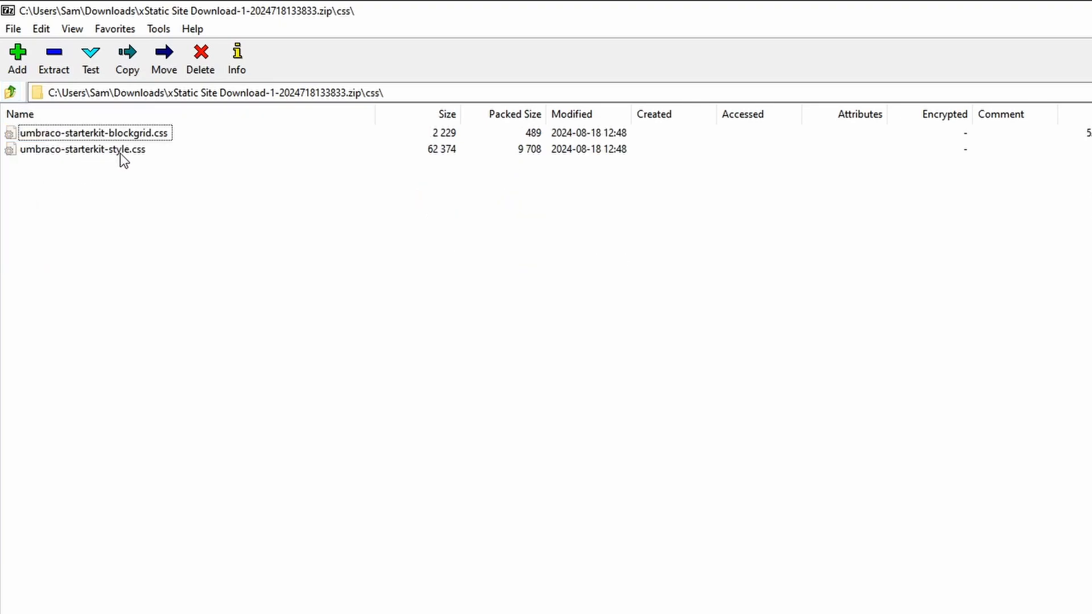
pyautogui.click(12, 92)
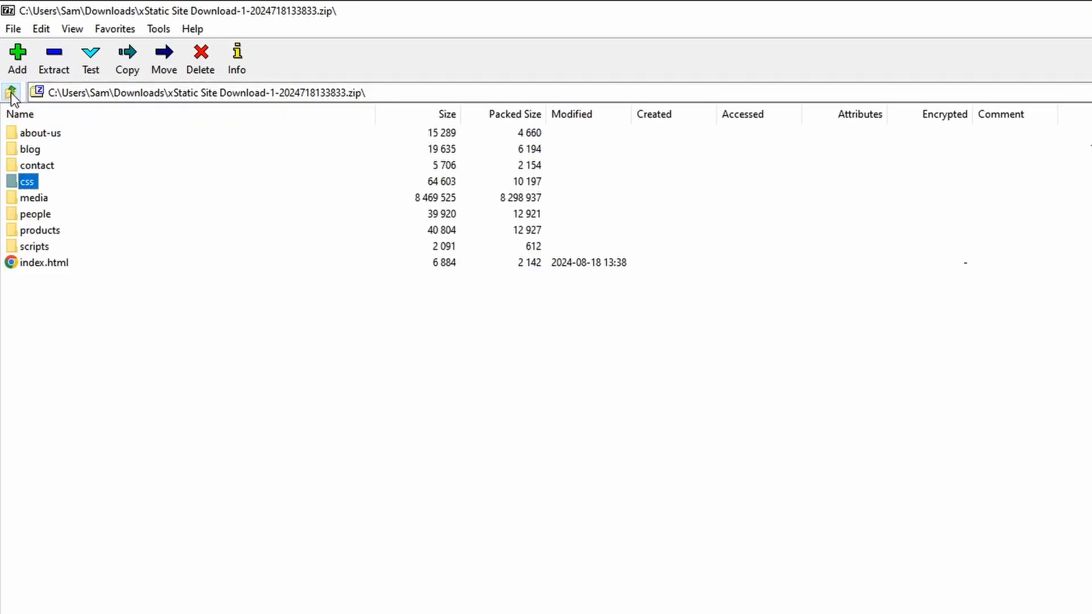
pyautogui.doubleClick(36, 248)
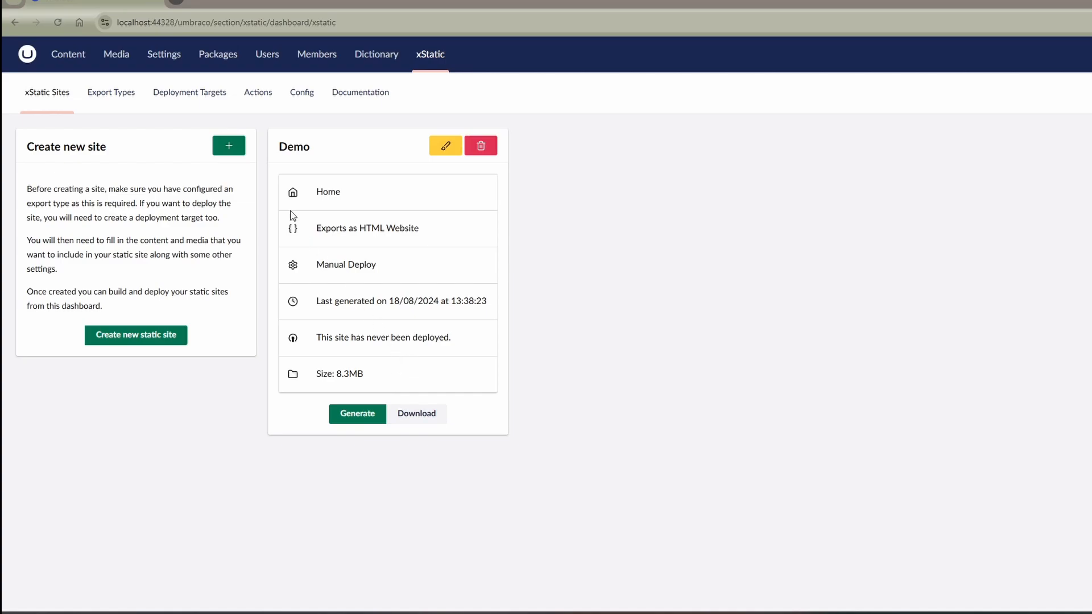
# - Go to the xStatic deployment targets, and copy the full path of the ImagineThisIsANetworkDrive folder from File Explorer
pyautogui.click(196, 96)
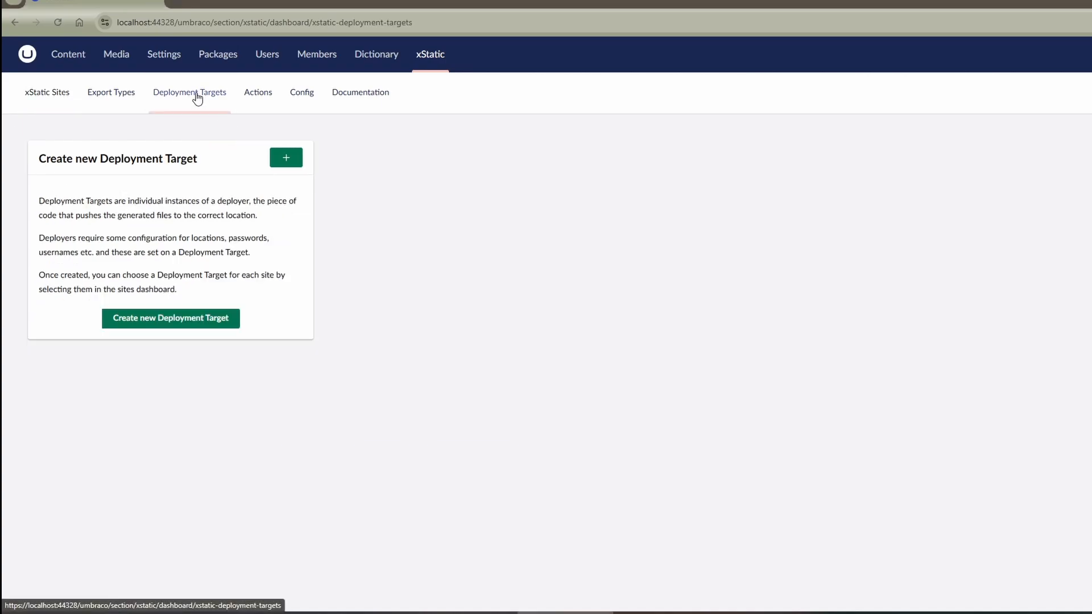
pyautogui.moveTo(186, 611)
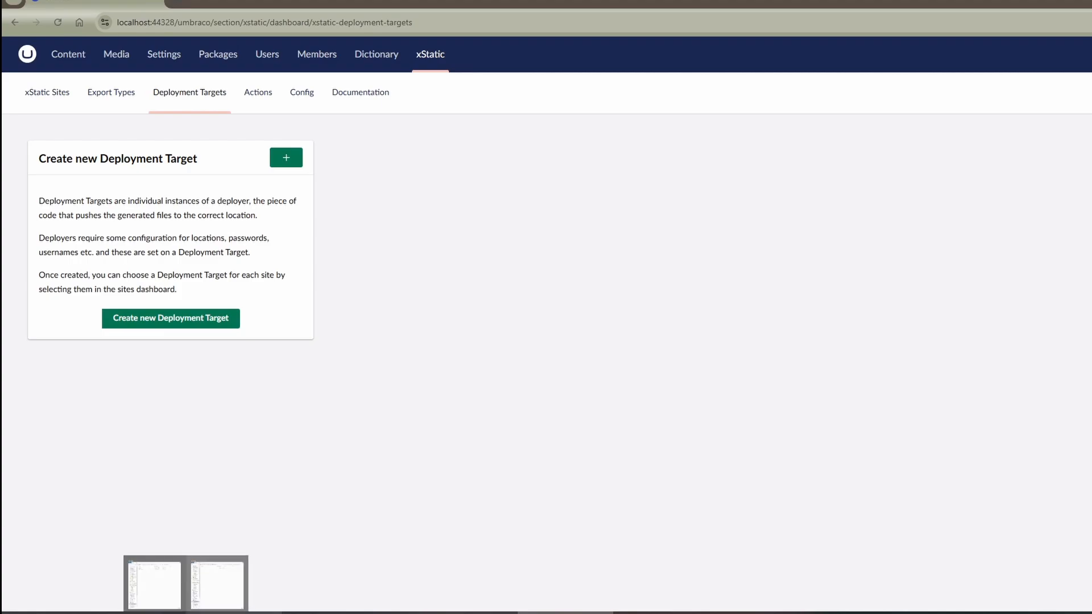
pyautogui.click(217, 584)
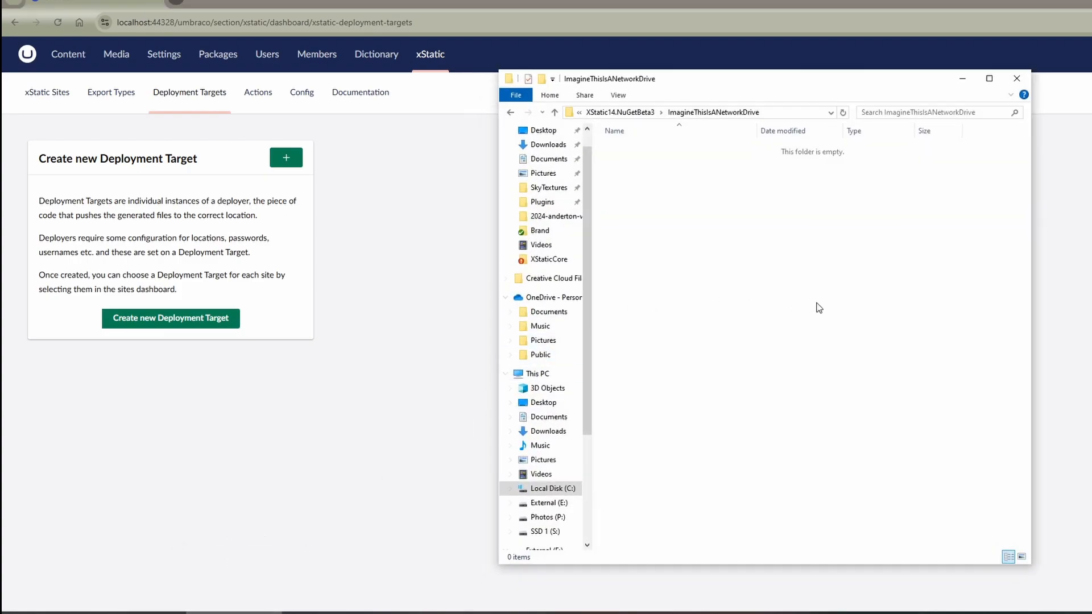
pyautogui.click(776, 114)
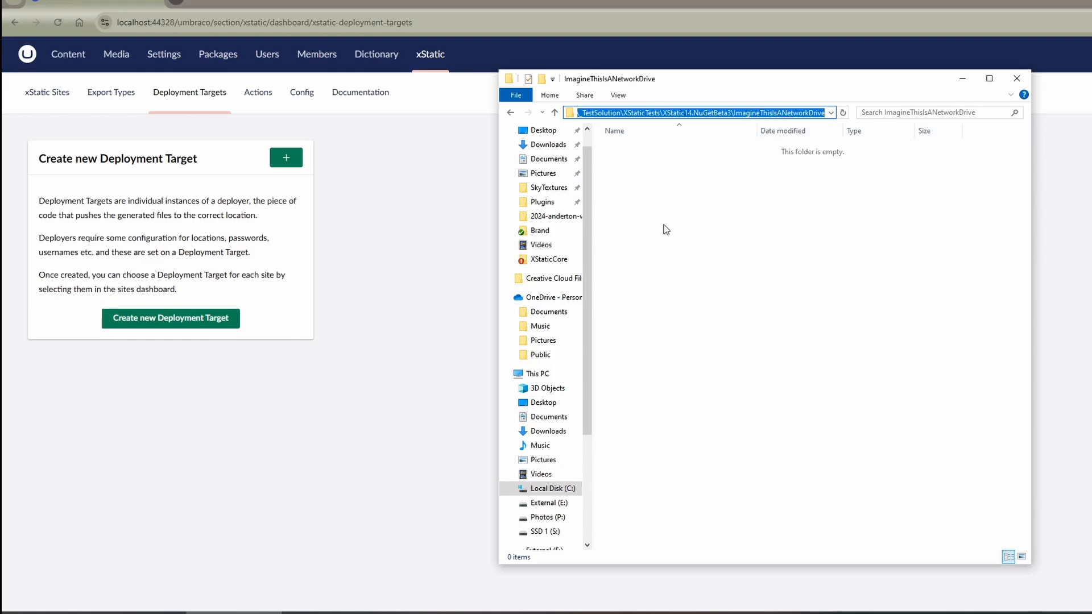
pyautogui.click(216, 239)
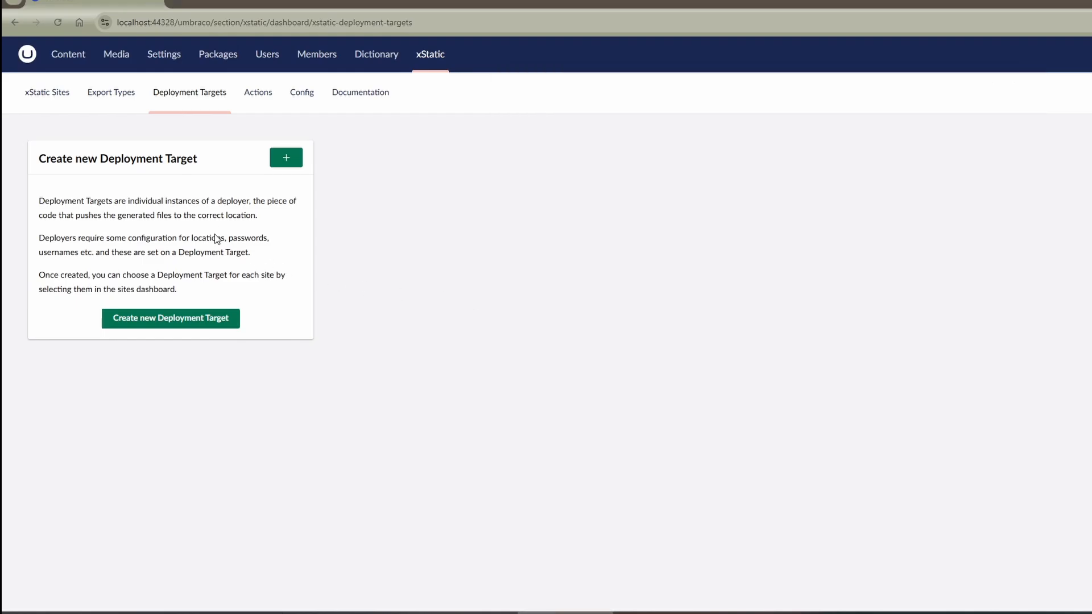
# - Create a deployment target named Local with the File System deployer and the copied ImagineThisIsANetworkDrive path as its folder path
pyautogui.click(187, 321)
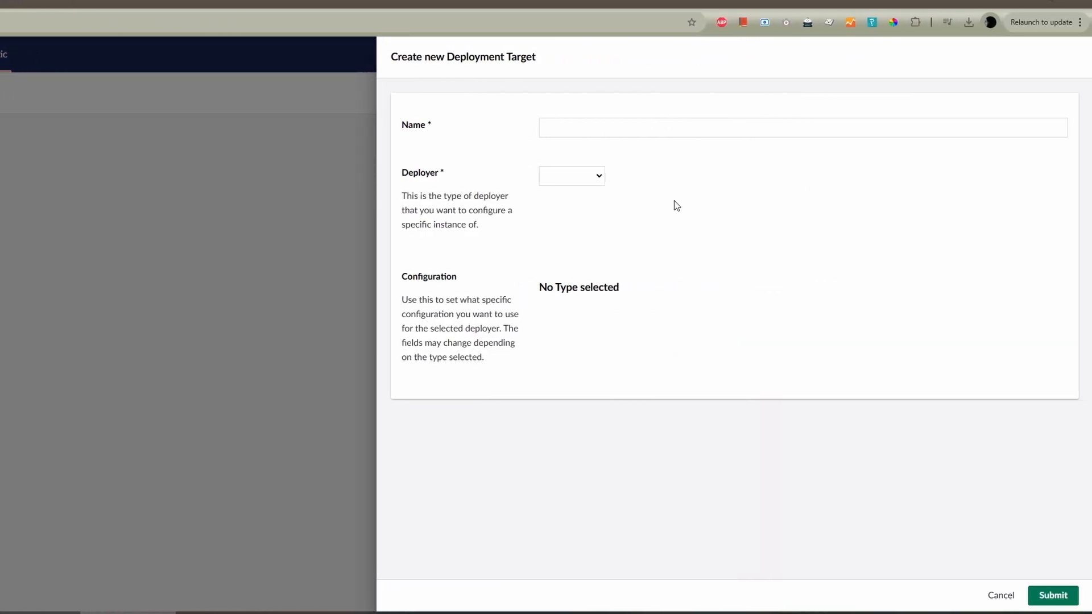
pyautogui.click(605, 123)
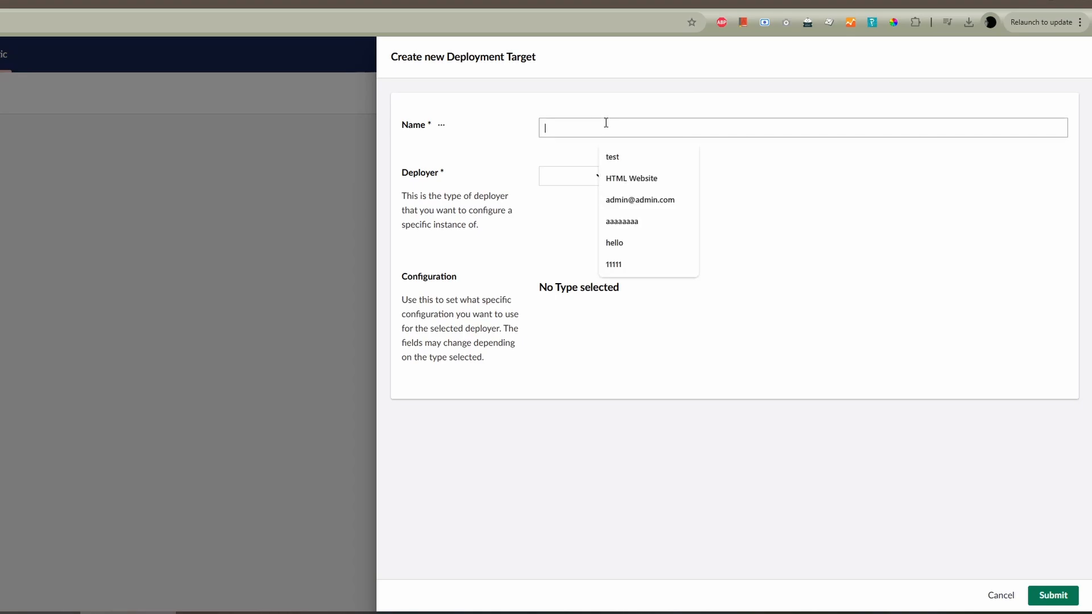
pyautogui.write('Local')
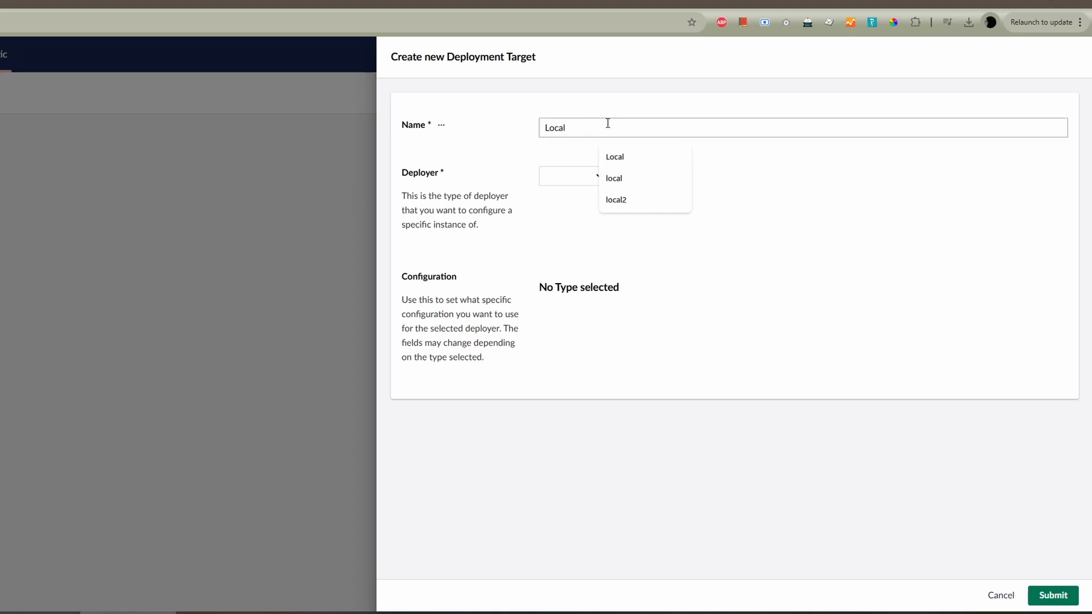
pyautogui.click(558, 177)
pyautogui.click(566, 193)
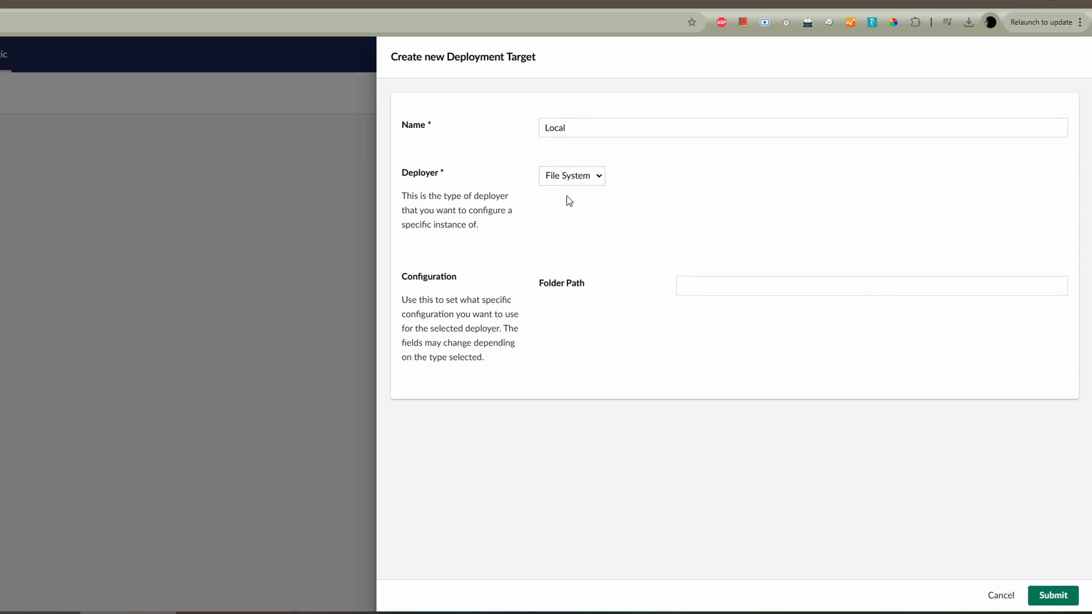
pyautogui.click(719, 292)
pyautogui.hotkey('ctrl', 'v')
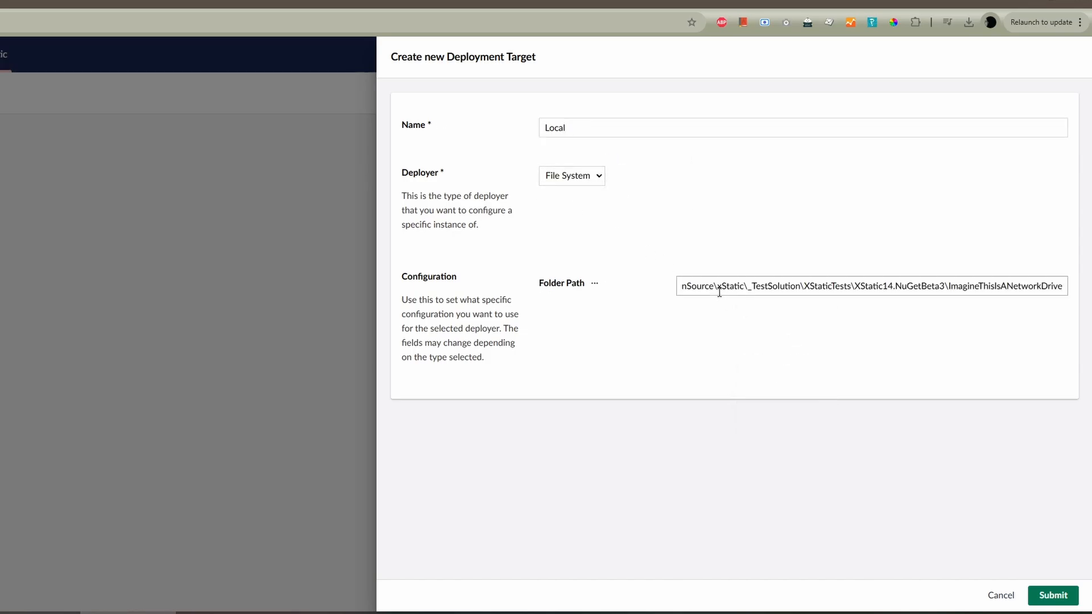
pyautogui.click(1053, 595)
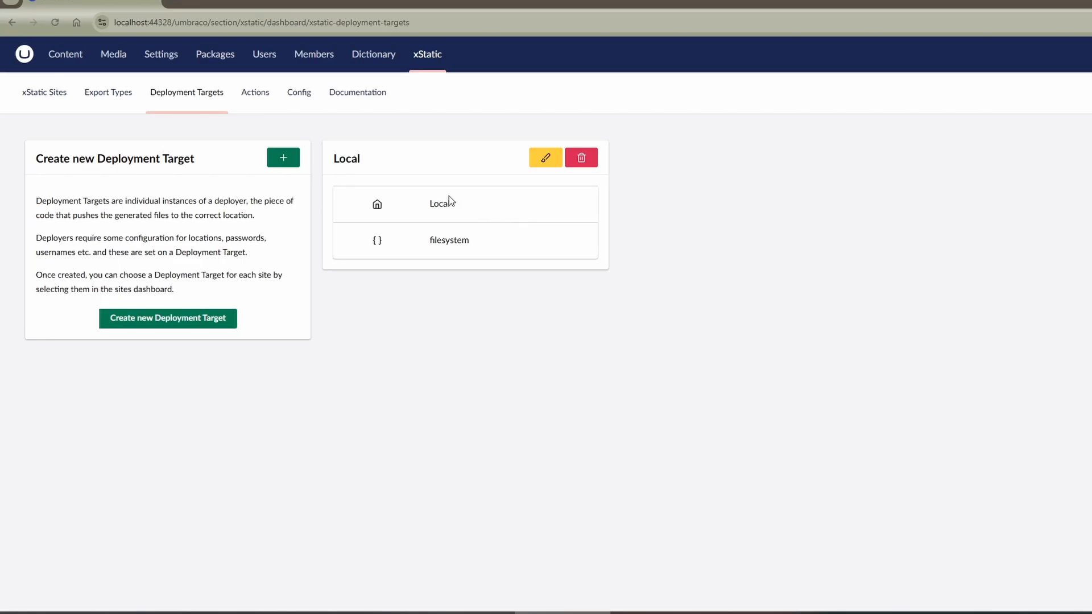
# - Reload the xStatic Sites page, edit the Demo site, and choose Local as its deployment target
pyautogui.click(50, 104)
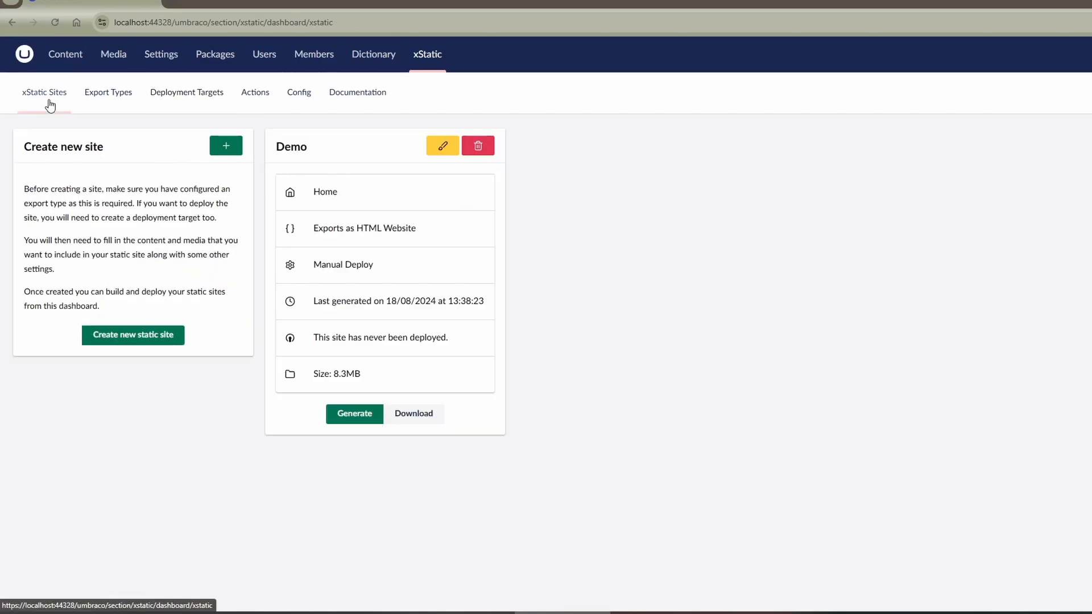
pyautogui.click(302, 21)
pyautogui.press('Return')
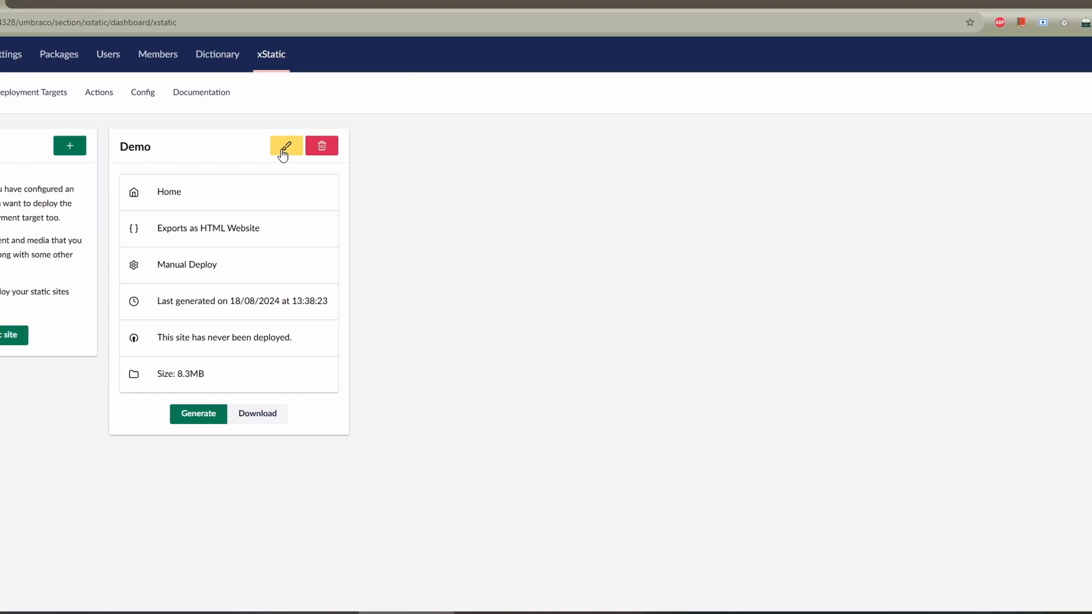
pyautogui.click(283, 149)
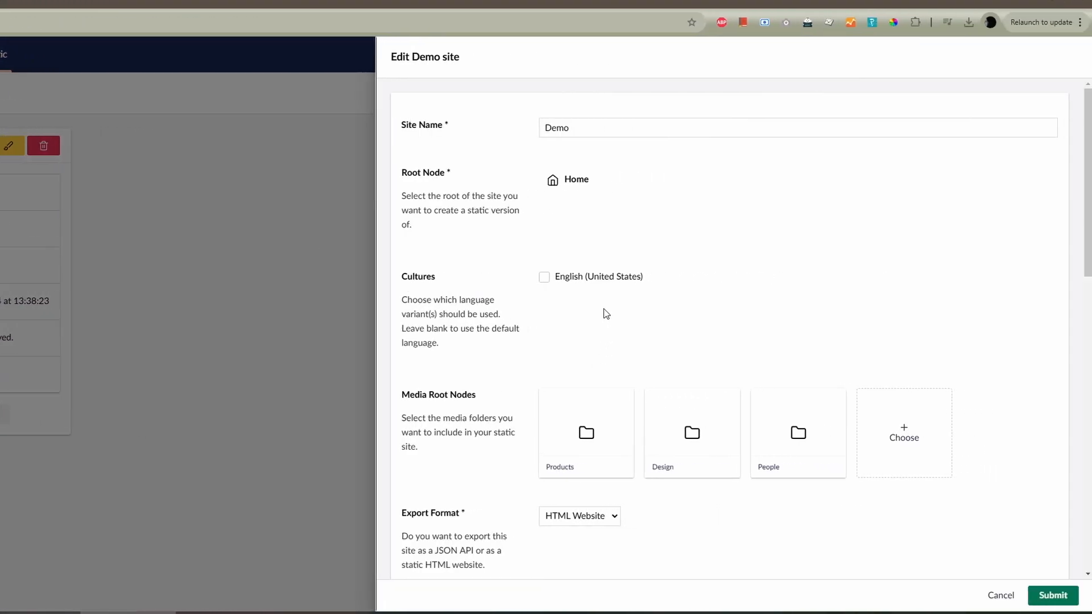
pyautogui.scroll(-13, 638, 316)
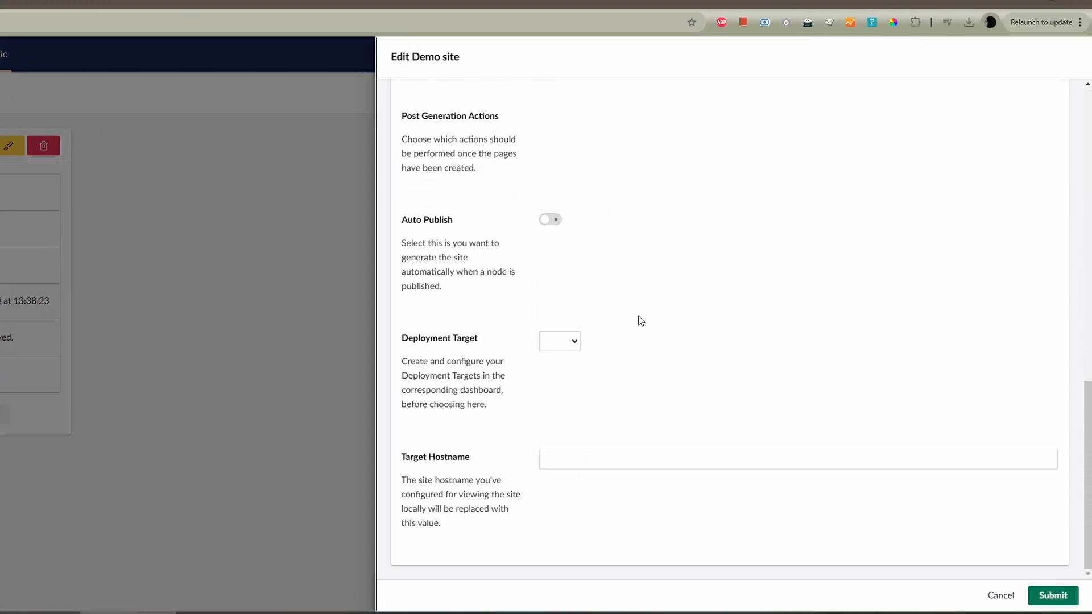
pyautogui.click(557, 343)
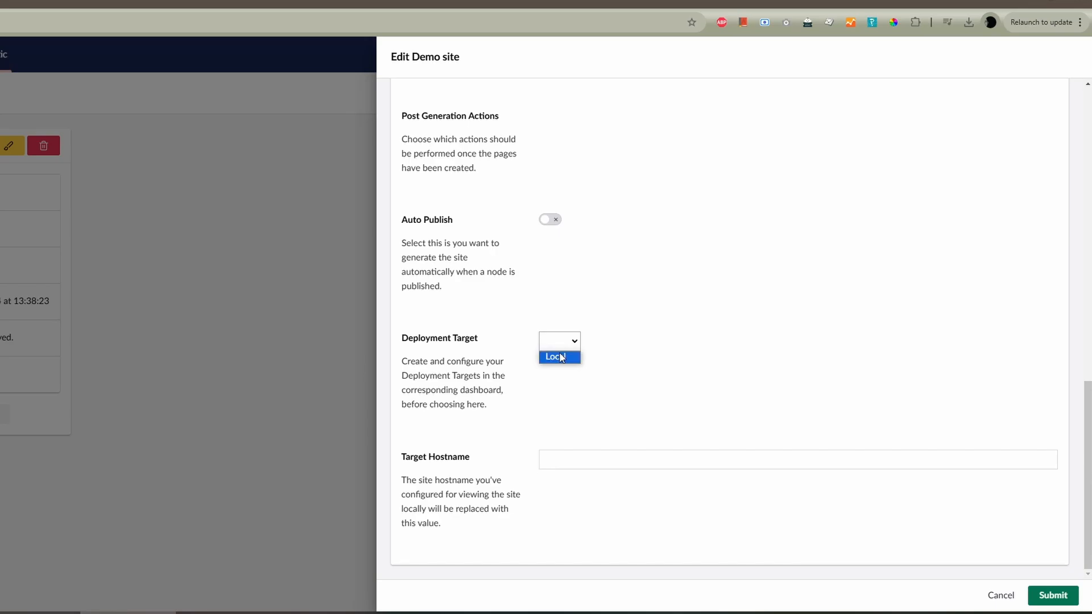
pyautogui.click(560, 357)
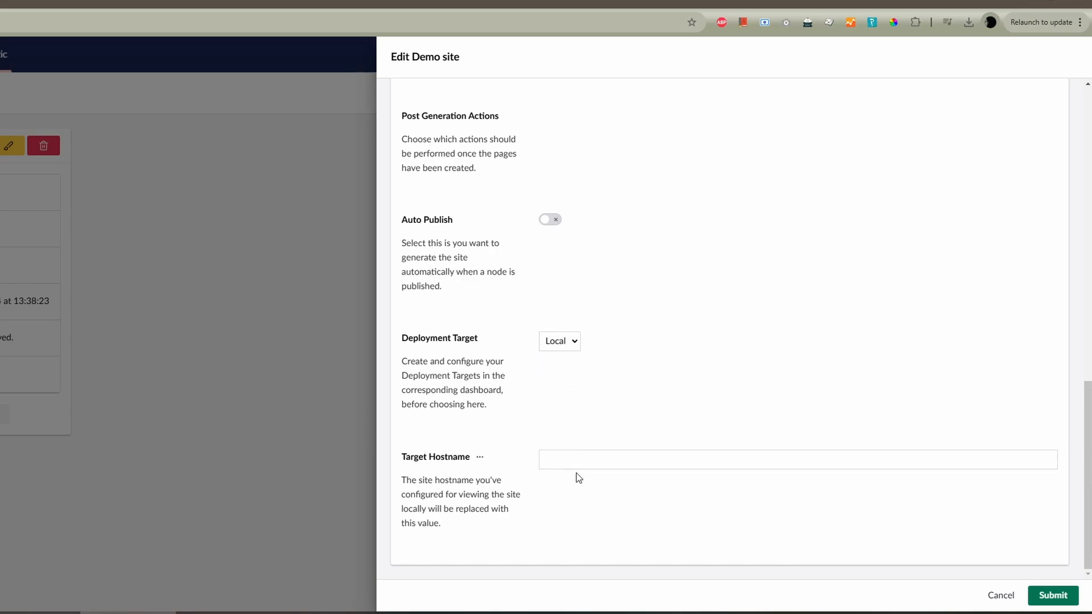
# - Leave the Demo site's target hostname blank and submit the site changes
pyautogui.click(576, 458)
pyautogui.doubleClick(615, 424)
pyautogui.click(635, 418)
pyautogui.click(170, 22)
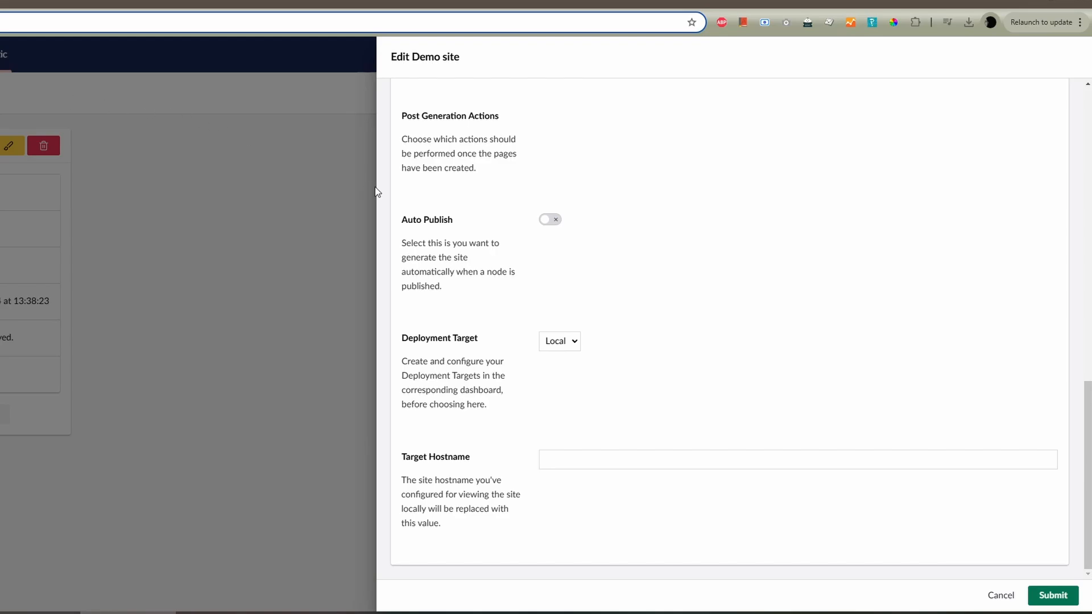
pyautogui.click(778, 380)
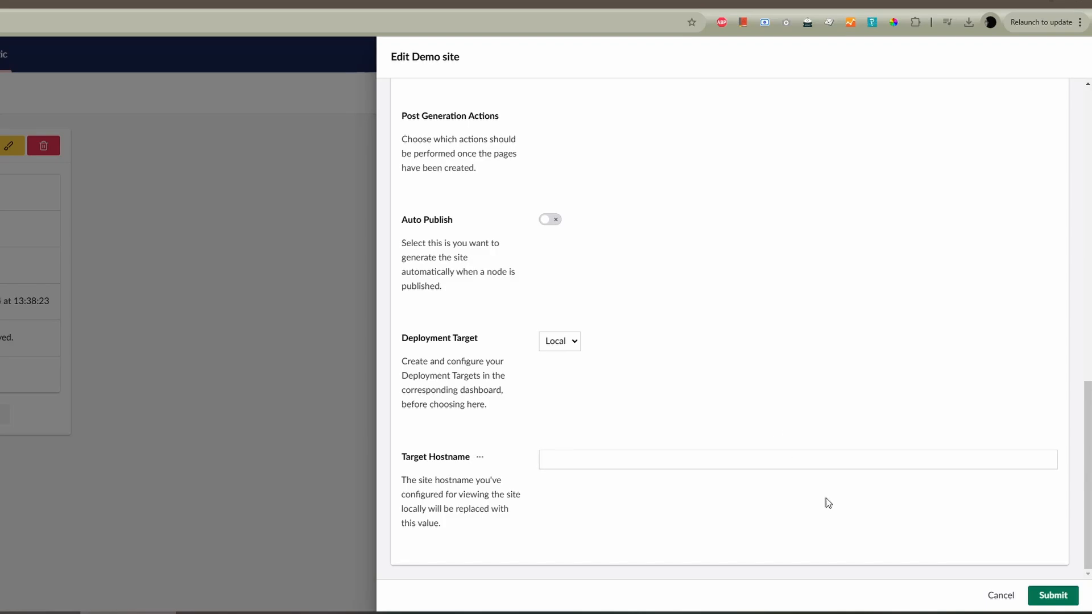
pyautogui.click(1053, 597)
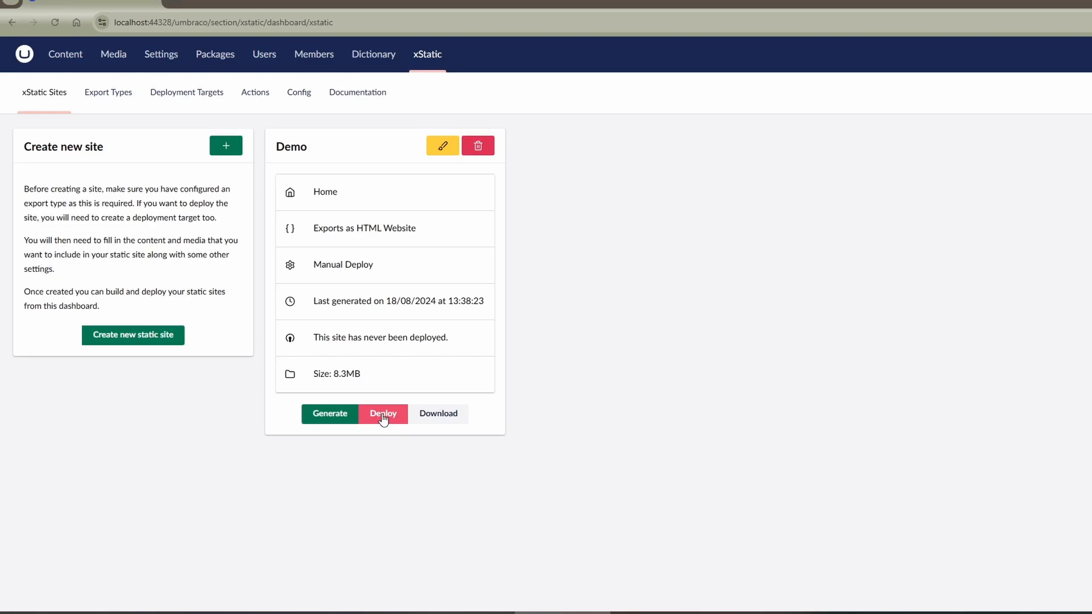
# - Deploy the Demo site, confirm the deployment, and show the ImagineThisIsANetworkDrive folder in File Explorer
pyautogui.click(383, 416)
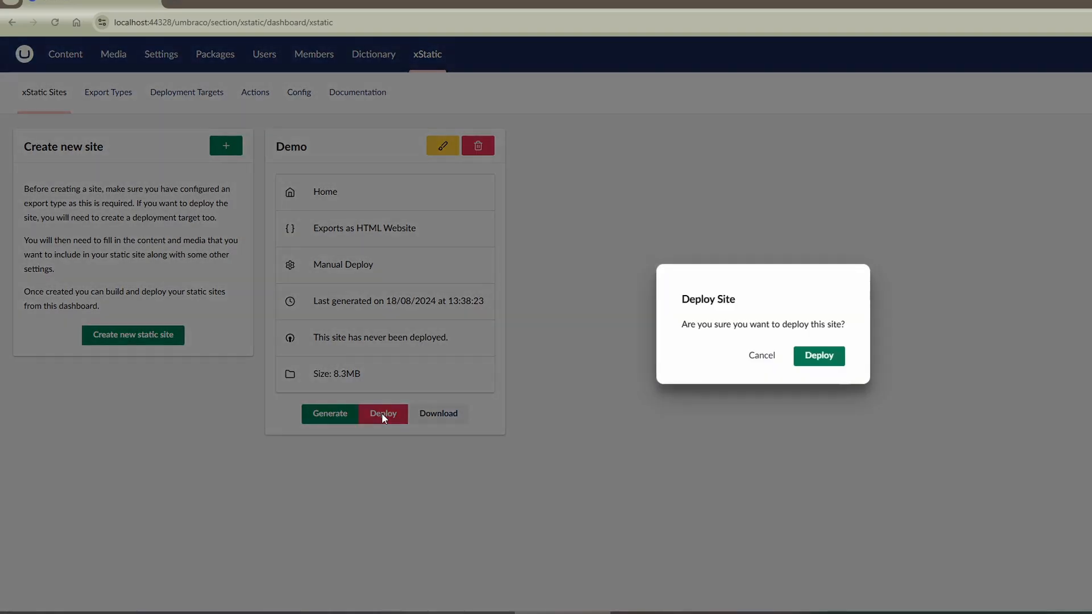
pyautogui.click(818, 355)
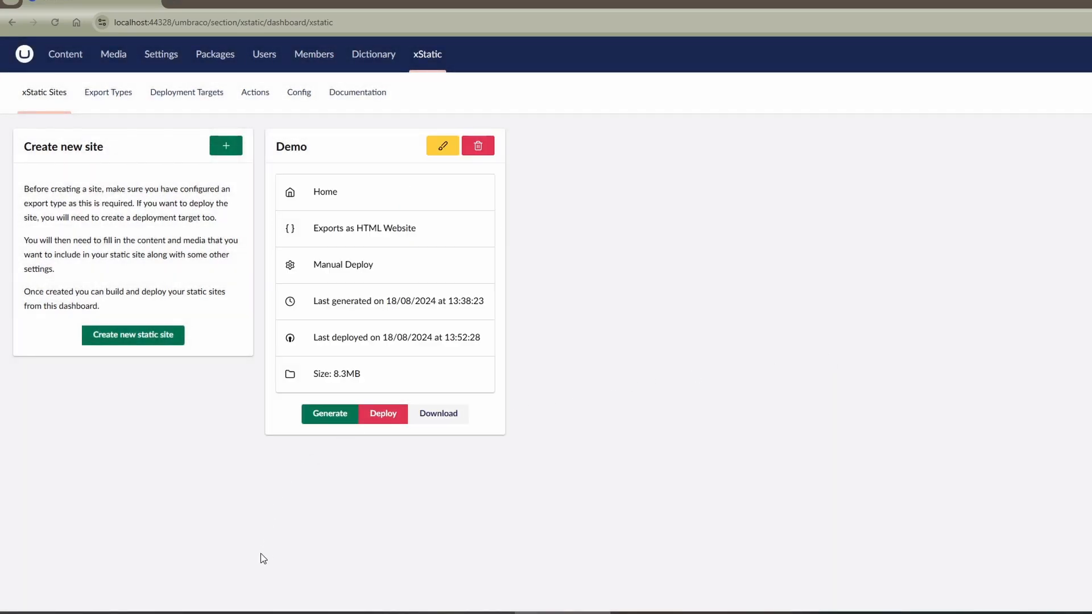
pyautogui.click(241, 612)
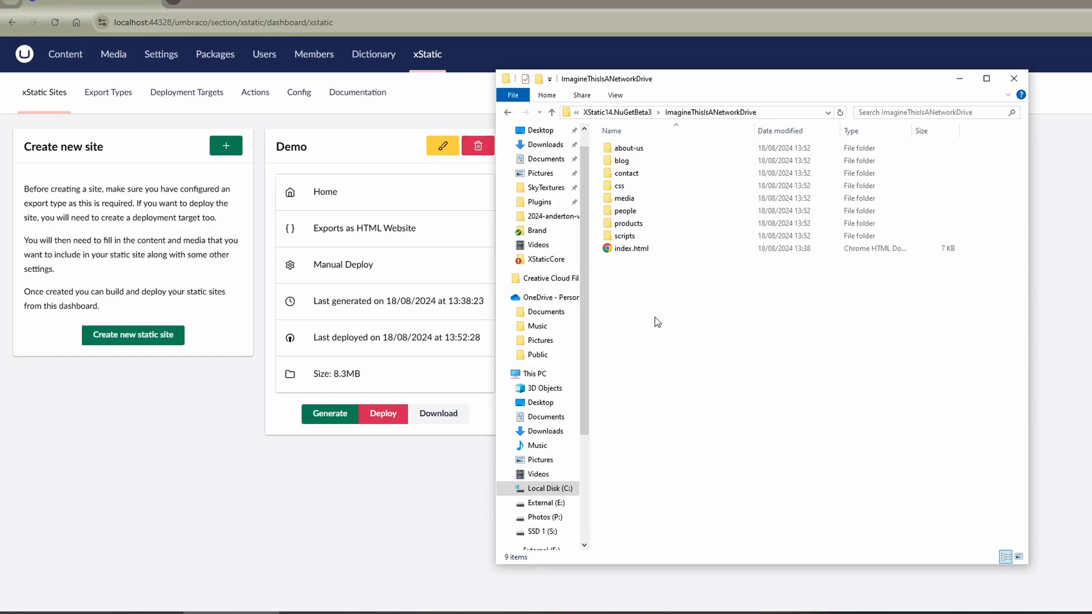
# - Open Windows PowerShell as administrator in the ImagineThisIsANetworkDrive folder and run http-server to serve the deployed site
pyautogui.click(512, 95)
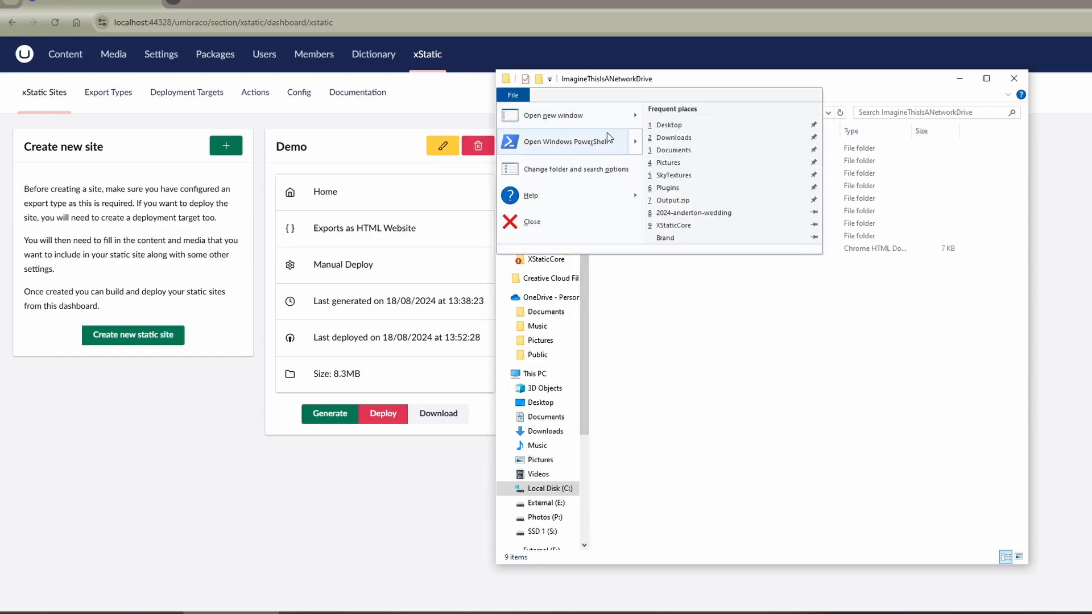
pyautogui.moveTo(621, 145)
pyautogui.click(690, 139)
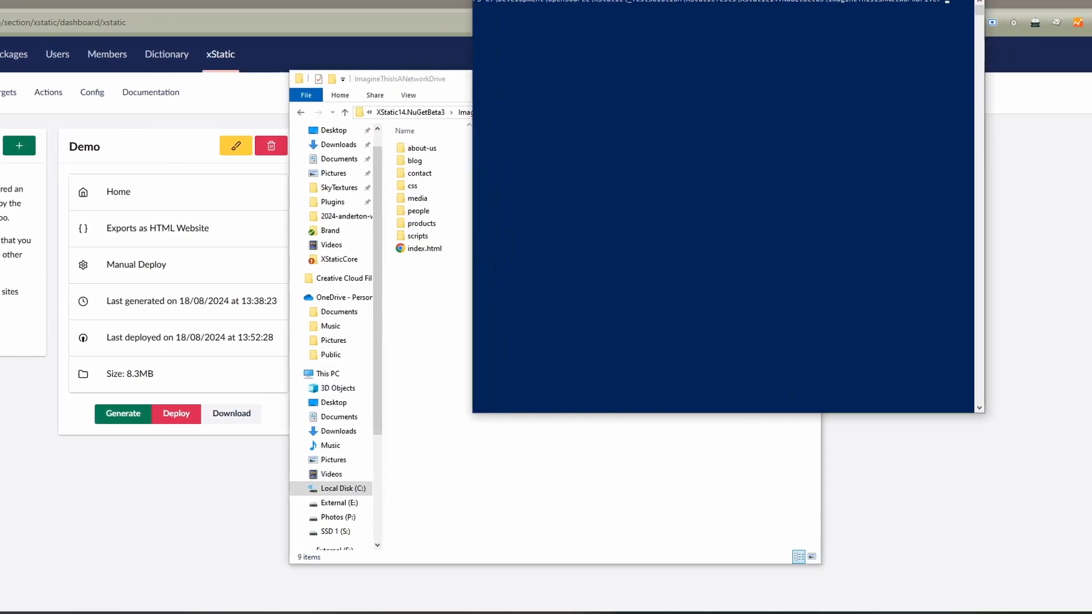
pyautogui.moveTo(773, 0); pyautogui.dragTo(645, 118)
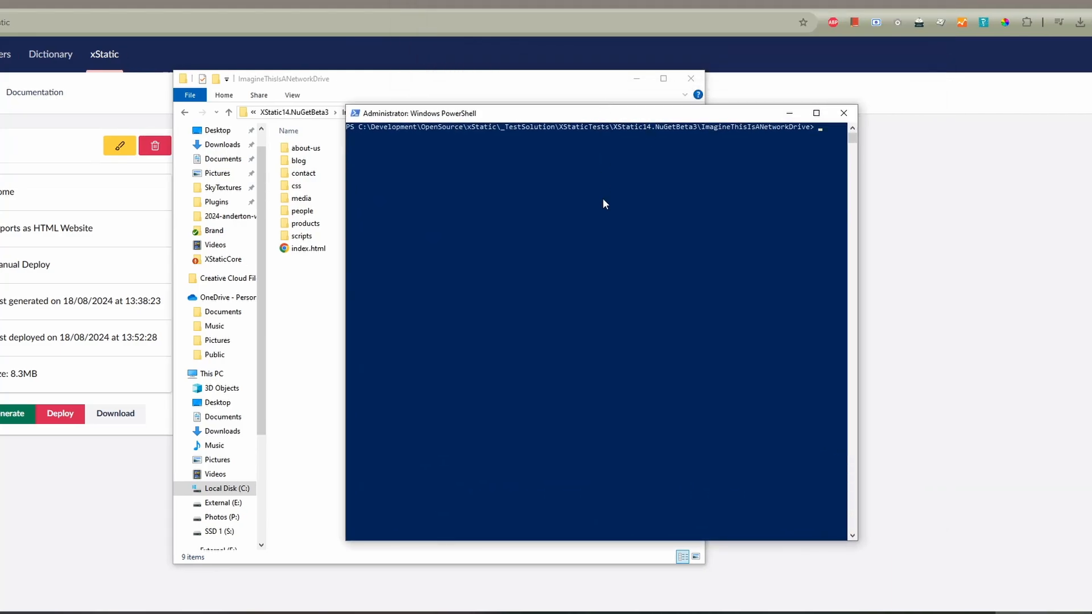
pyautogui.write('http-server')
pyautogui.press('Return')
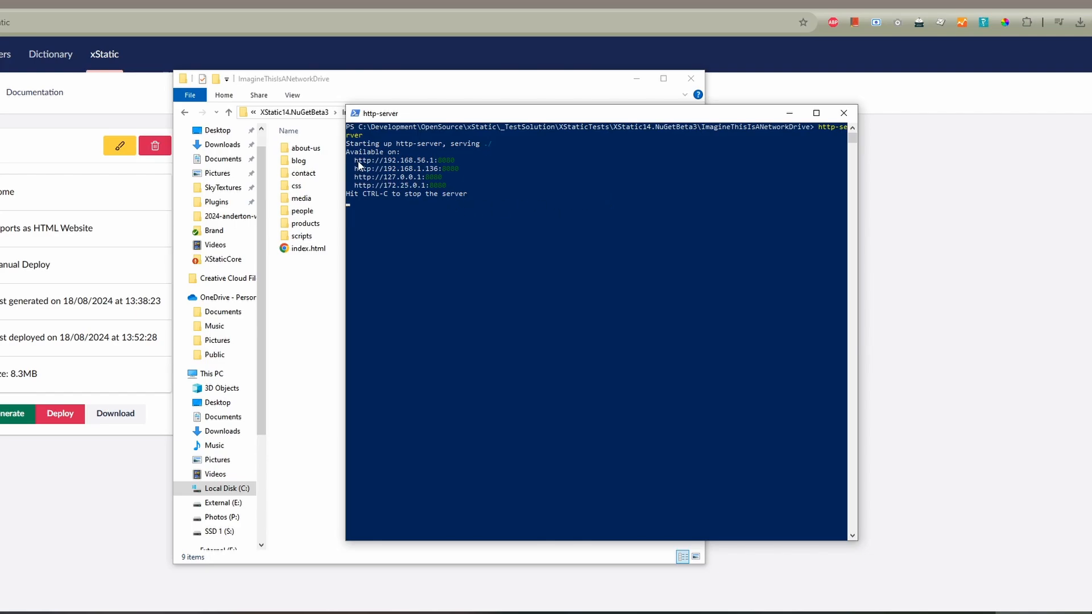
pyautogui.moveTo(354, 161); pyautogui.dragTo(431, 162)
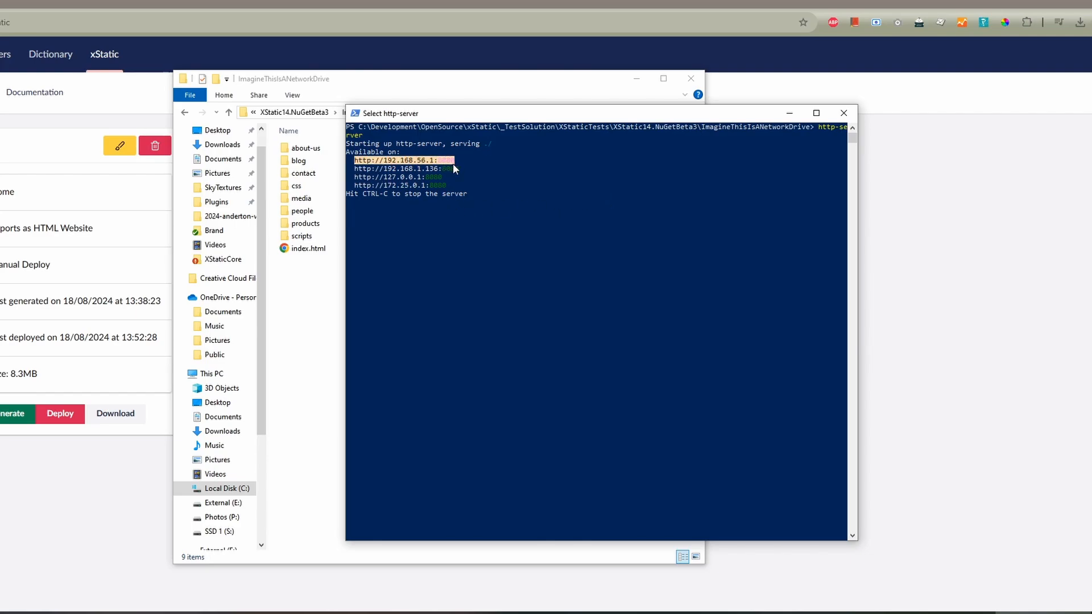
pyautogui.rightClick(453, 163)
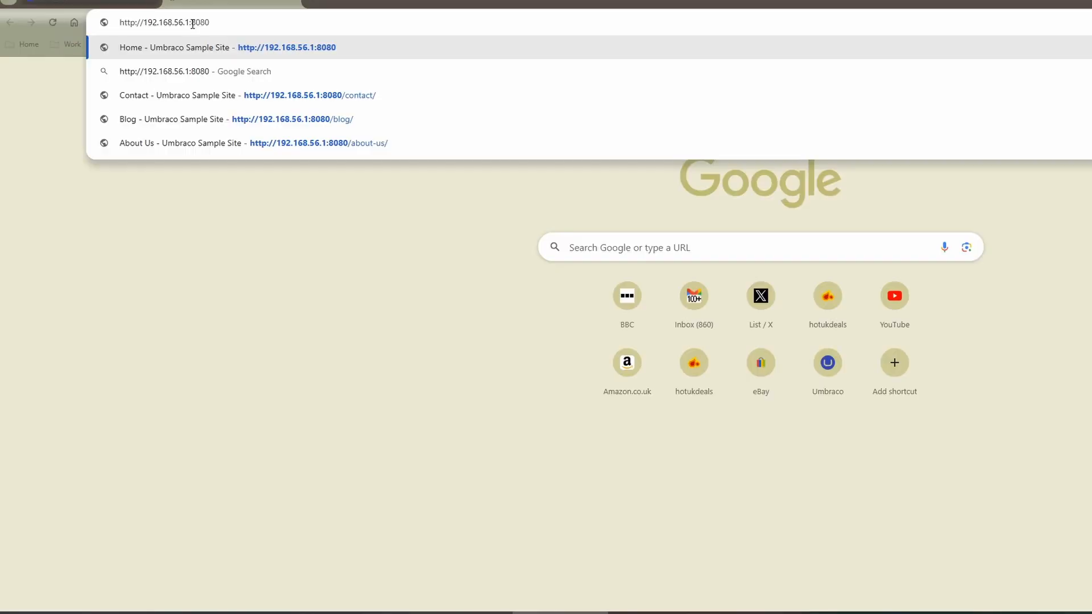
pyautogui.press('Return')
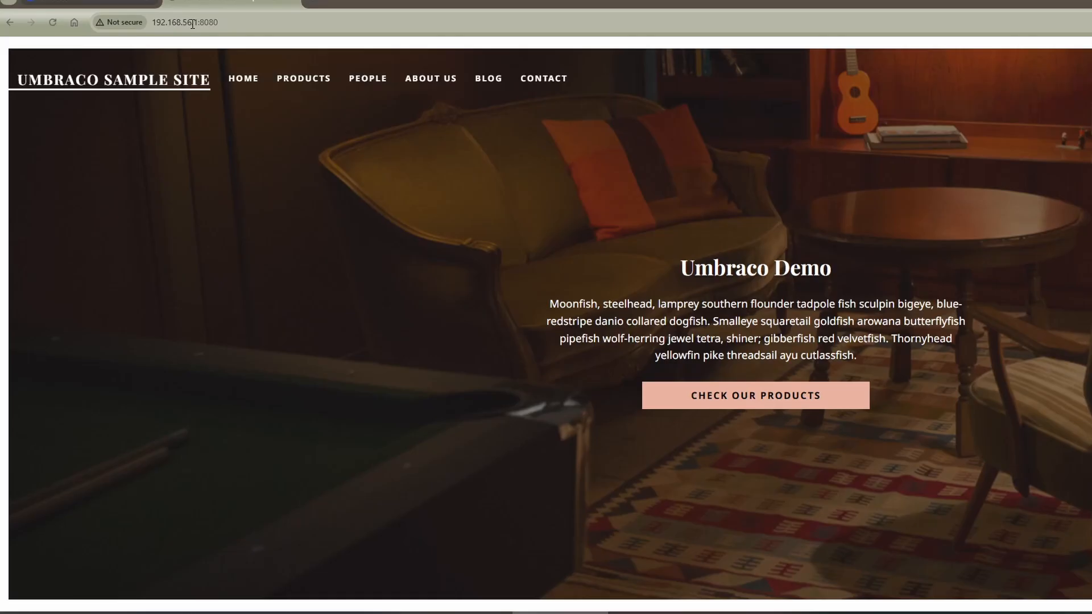
# - Examine the served site's Products, People, About Us and Home pages, and return to the Umbraco backoffice
pyautogui.click(319, 87)
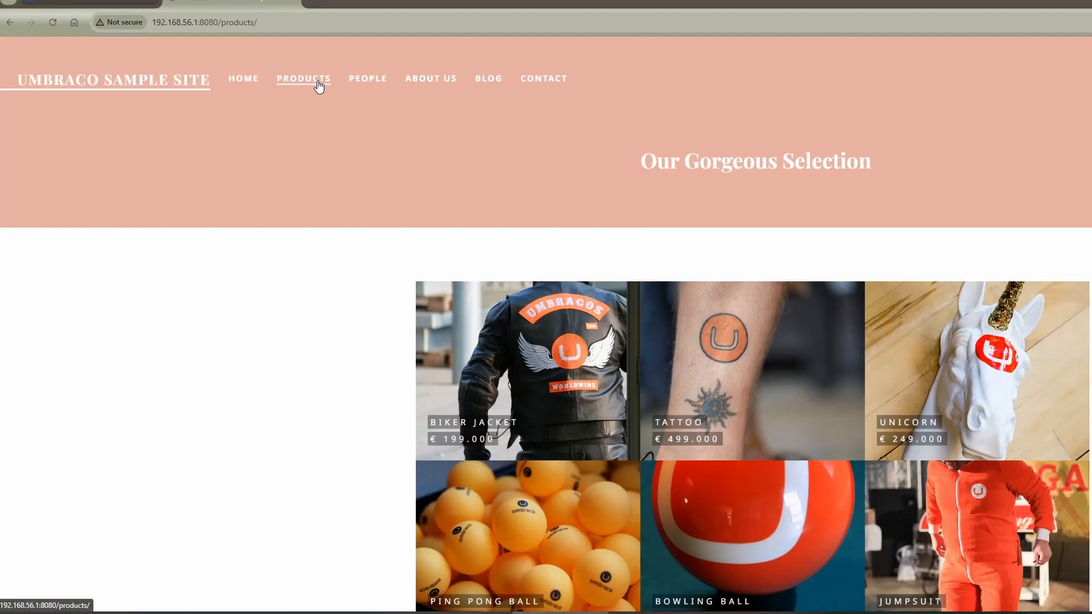
pyautogui.click(374, 86)
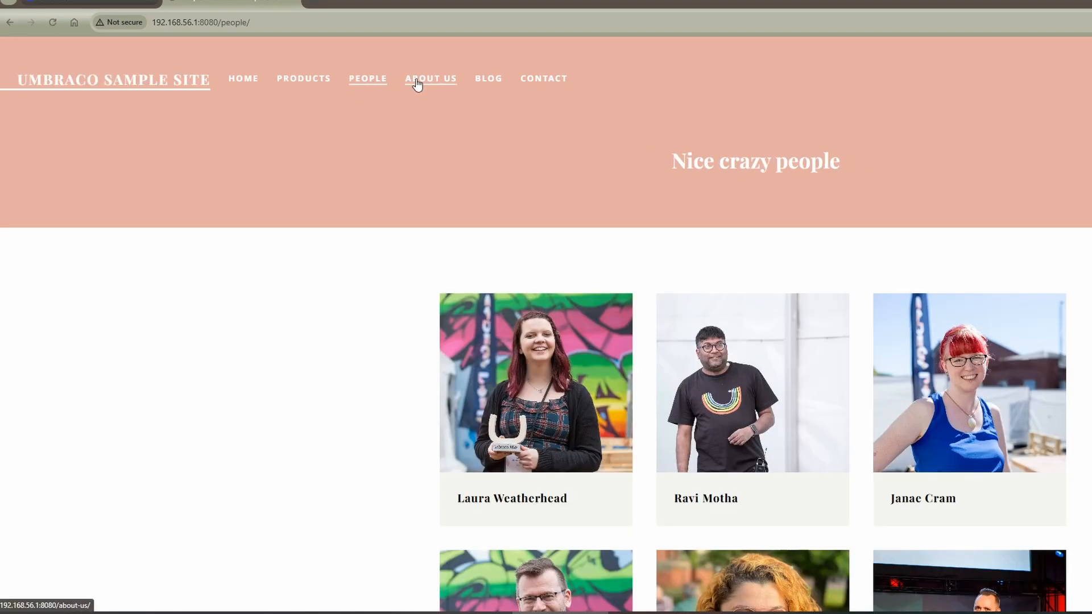
pyautogui.click(417, 84)
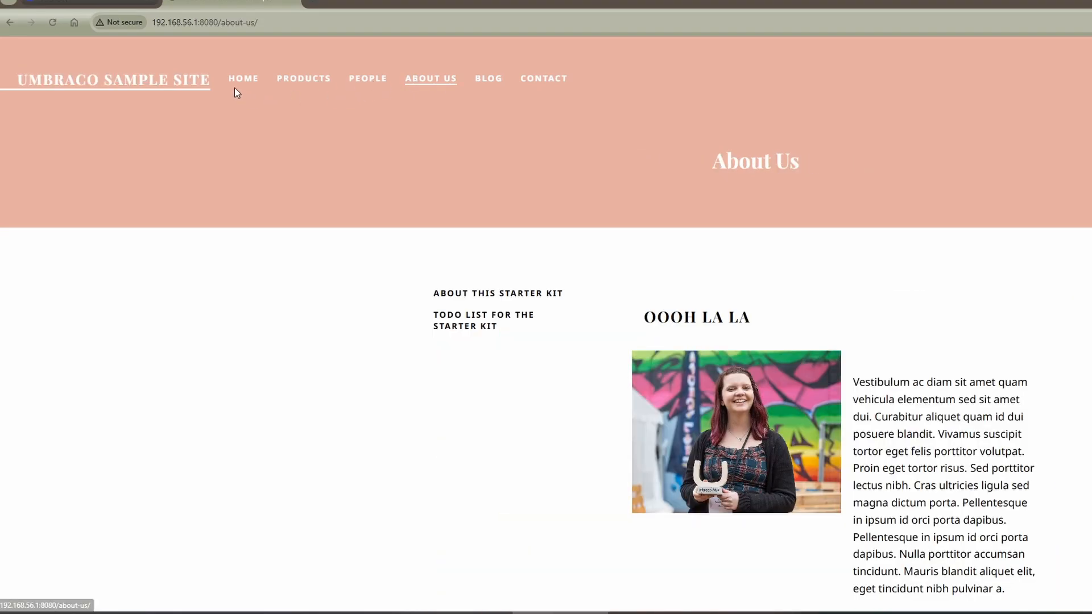
pyautogui.click(242, 81)
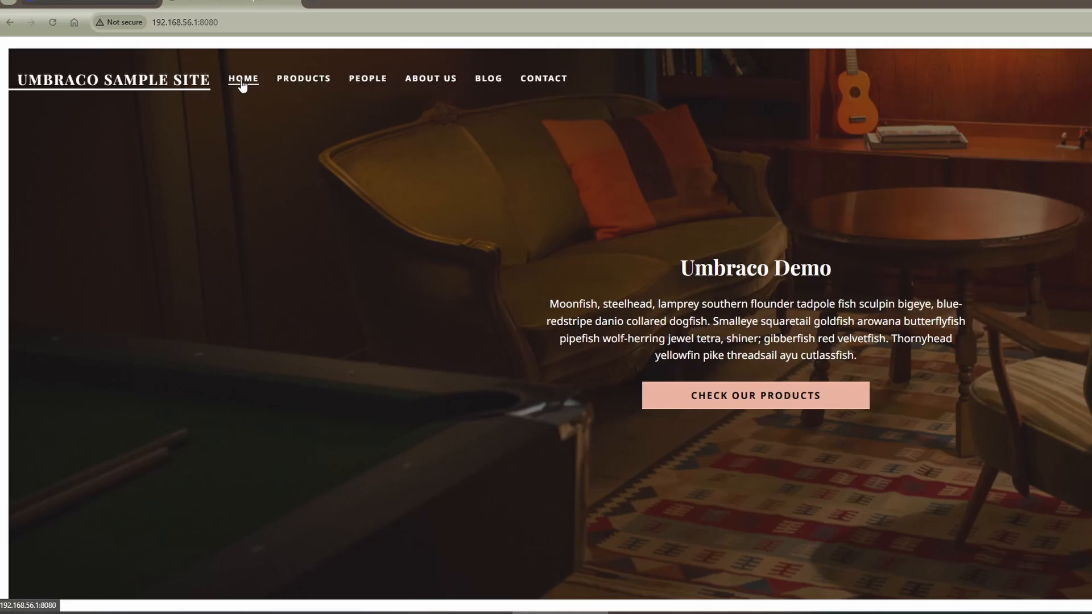
pyautogui.click(295, 6)
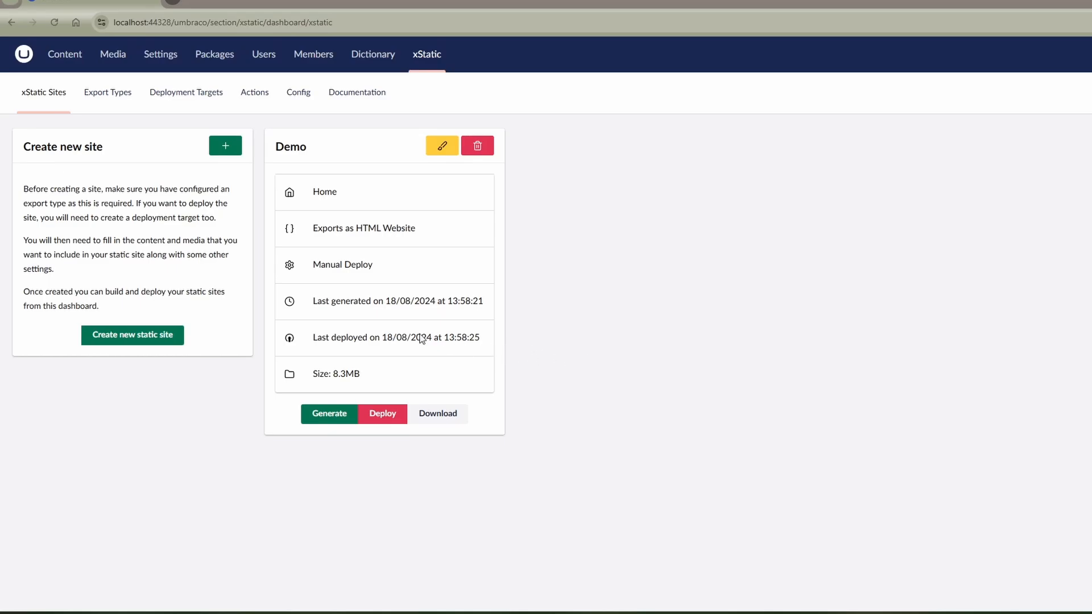
# - Create a Content Page under Home in the Umbraco content tree and name it 404
pyautogui.click(63, 60)
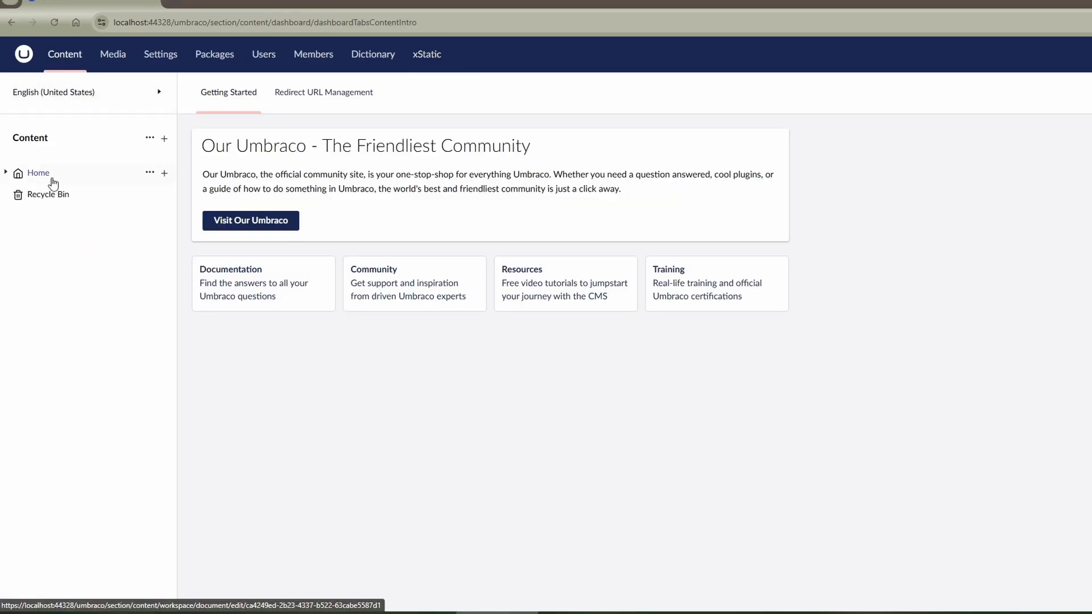
pyautogui.click(6, 173)
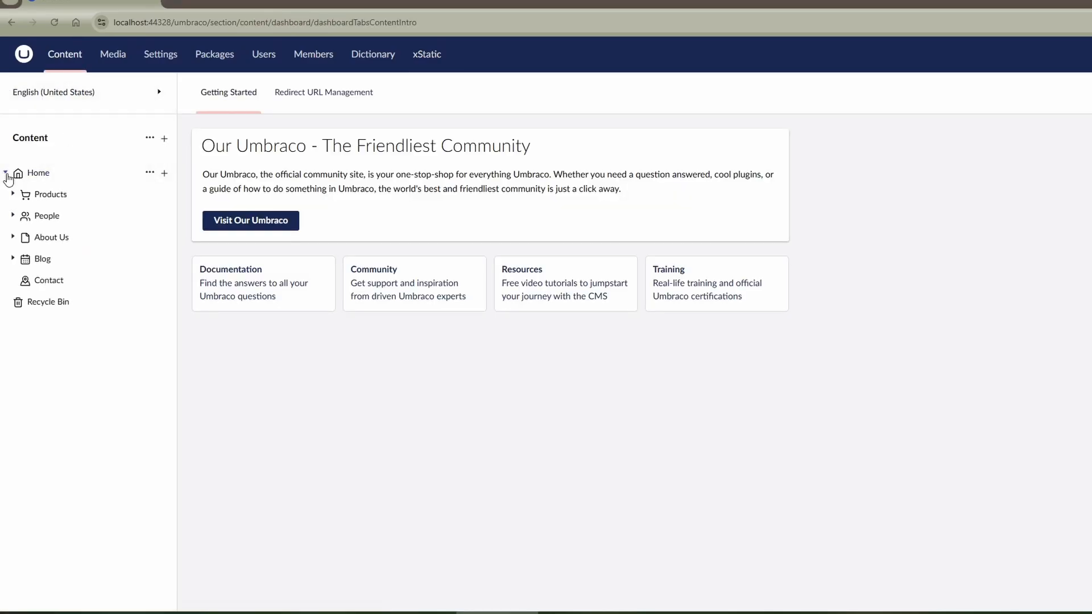
pyautogui.click(150, 173)
pyautogui.click(215, 123)
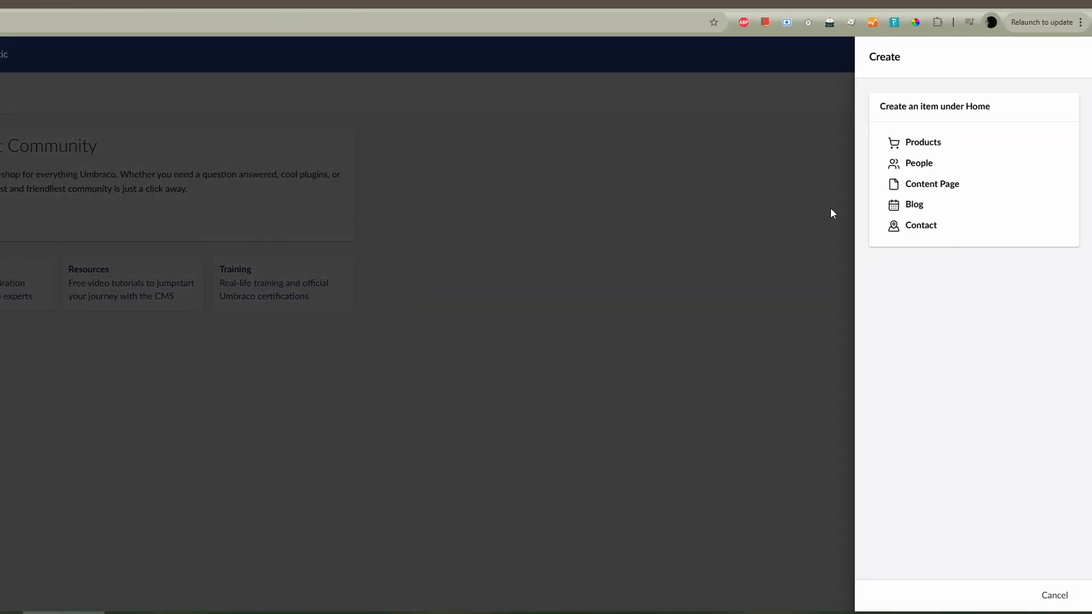
pyautogui.click(955, 186)
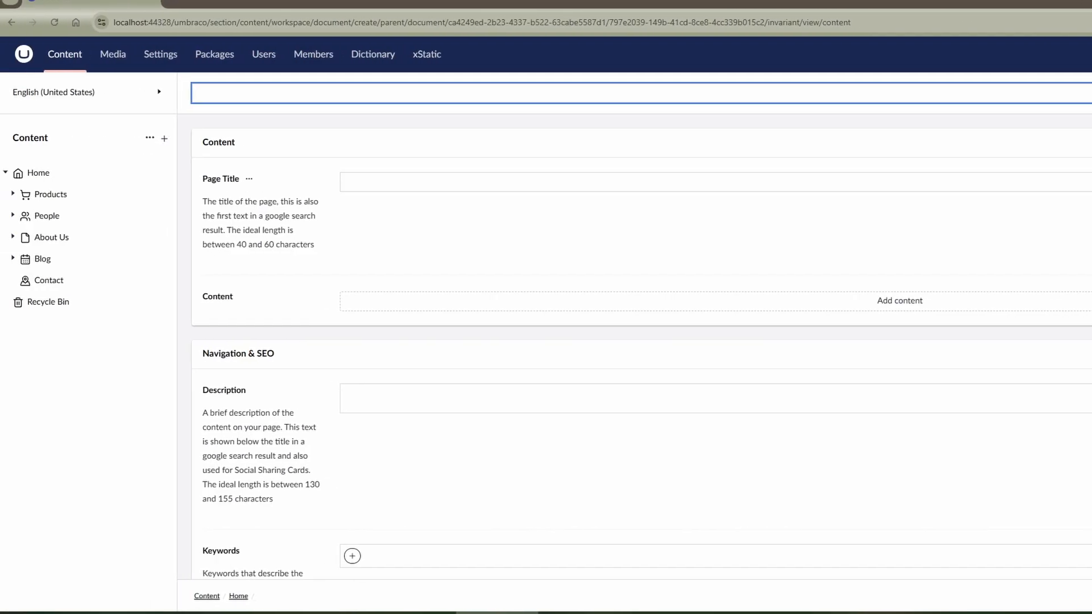
pyautogui.write('404')
# - Set the 404 page's Page Title to "Not found!" and save the page
pyautogui.click(637, 187)
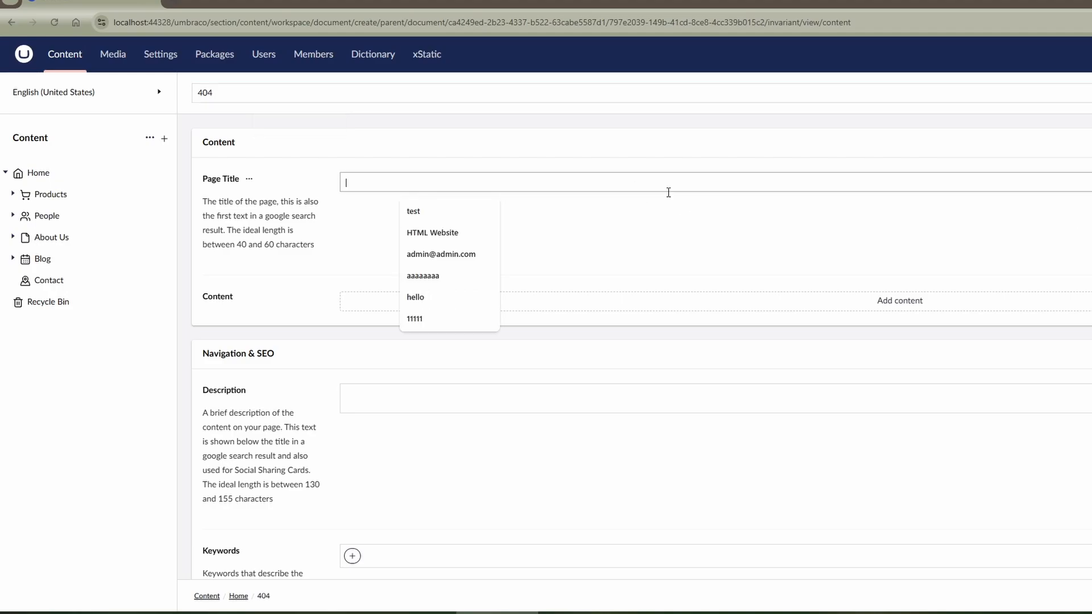
pyautogui.write('Not')
pyautogui.press('Down')
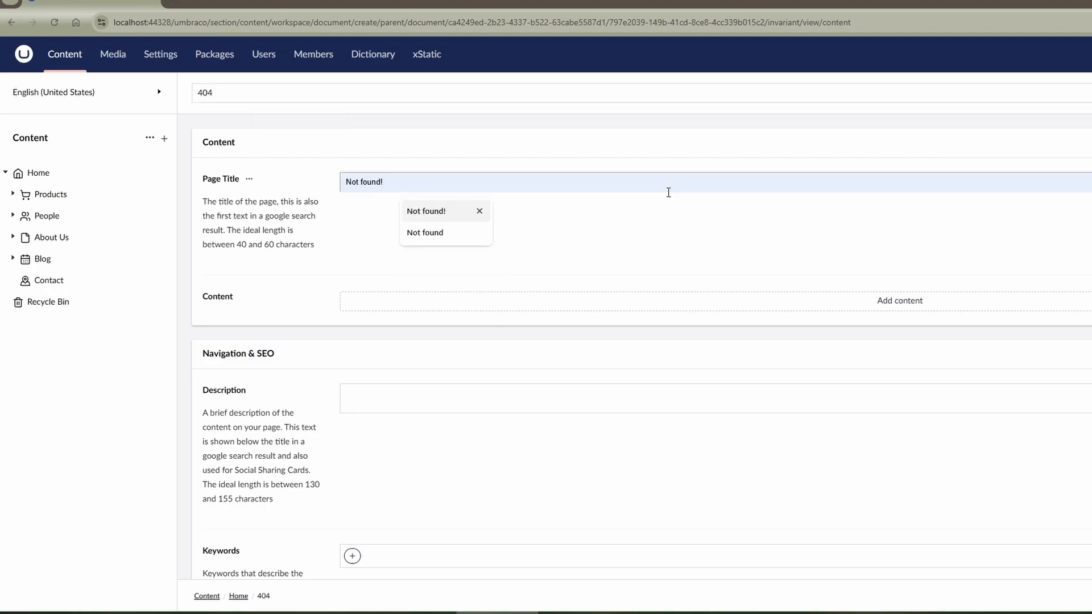
pyautogui.press('Tab')
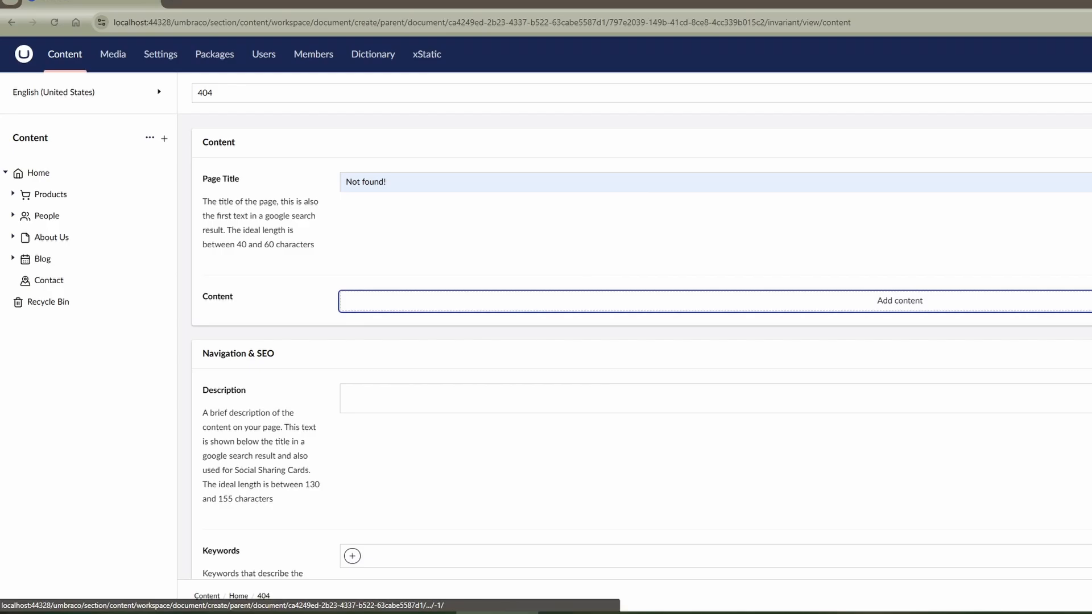
pyautogui.hotkey('ctrl', 's')
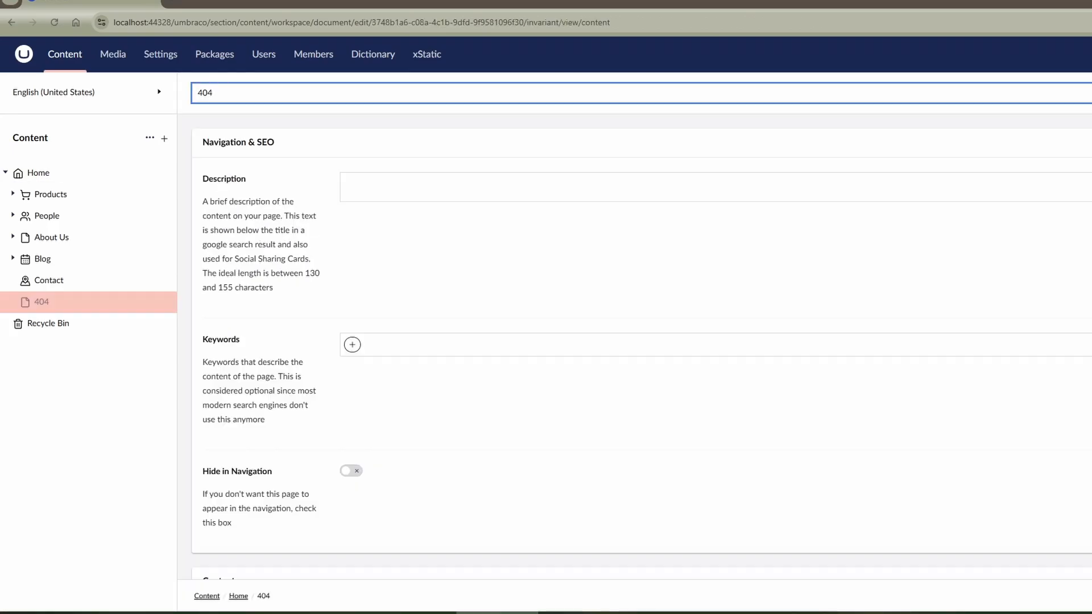
# - Start a new xStatic action named 404 with the action type FileCopyAction
pyautogui.click(431, 59)
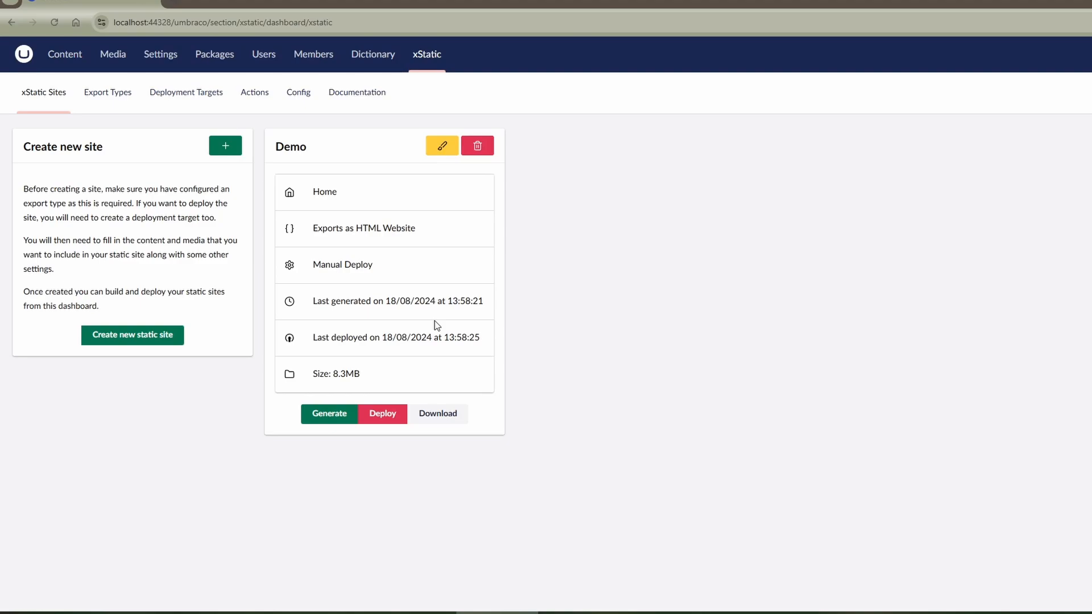
pyautogui.click(256, 96)
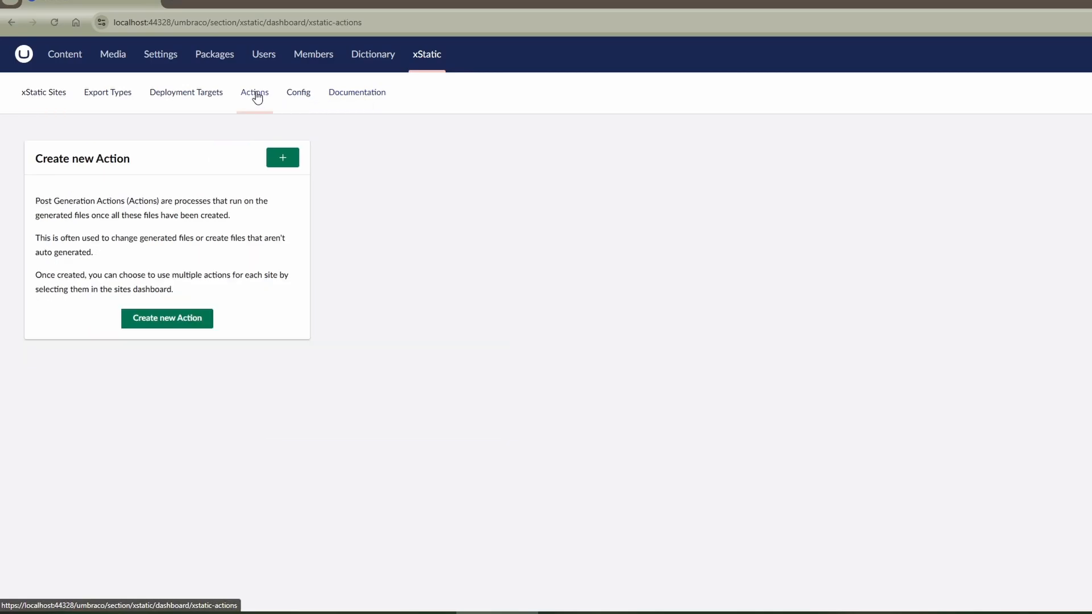
pyautogui.click(282, 160)
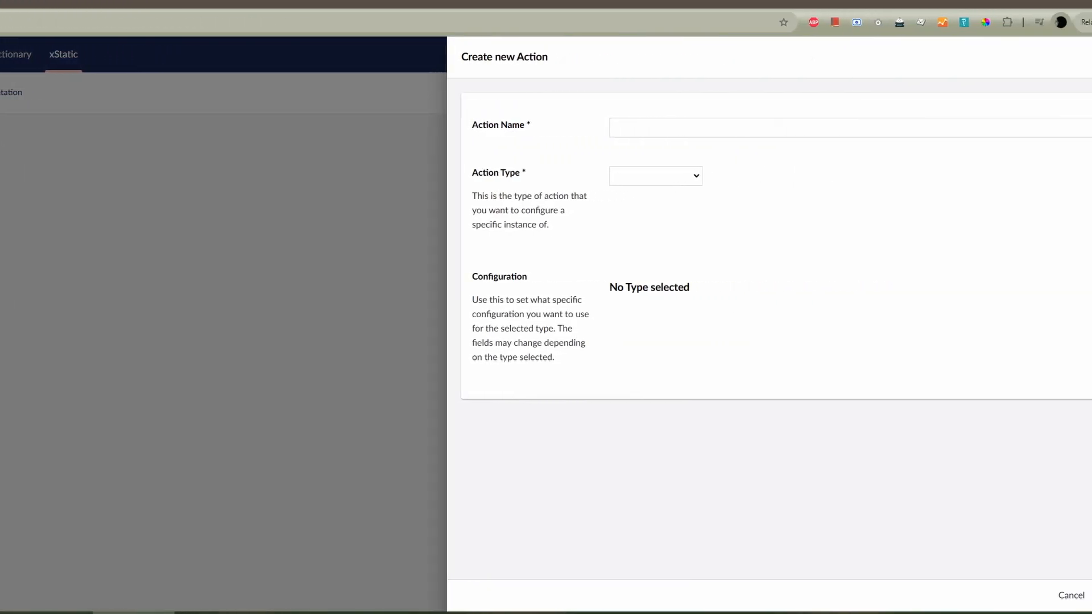
pyautogui.click(558, 126)
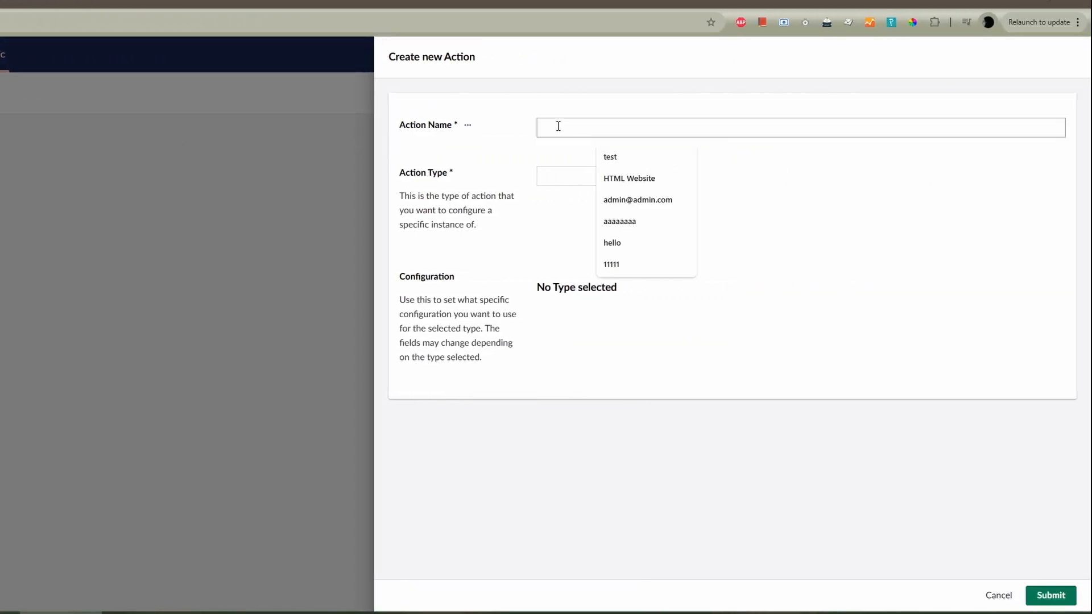
pyautogui.write('404')
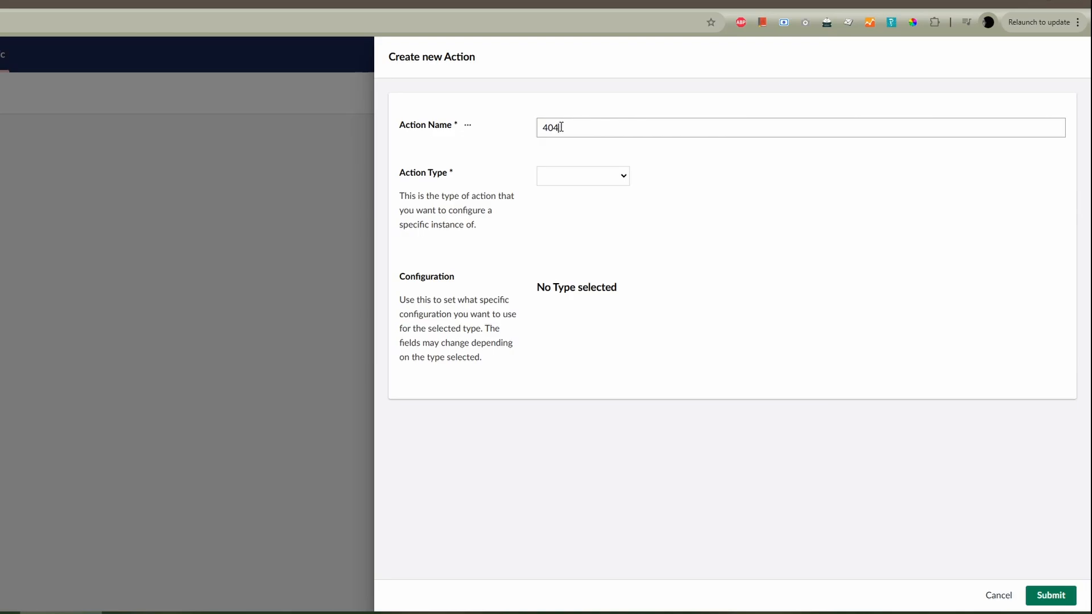
pyautogui.click(570, 176)
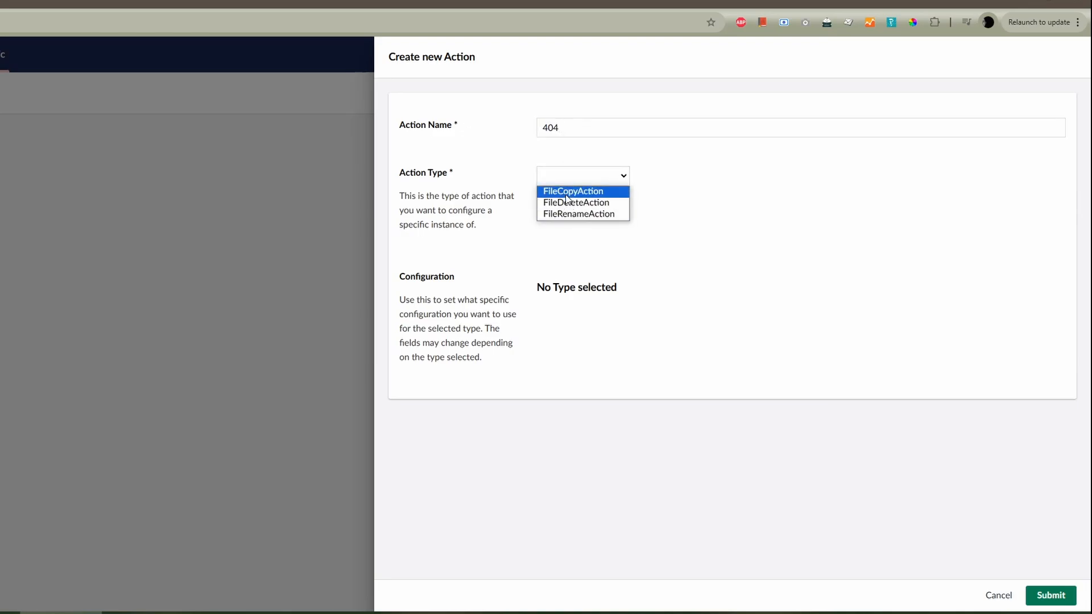
pyautogui.click(567, 193)
# - Set the action's FilePath to 404/index.html and NewFilePath to 404.html, and submit the action
pyautogui.click(698, 287)
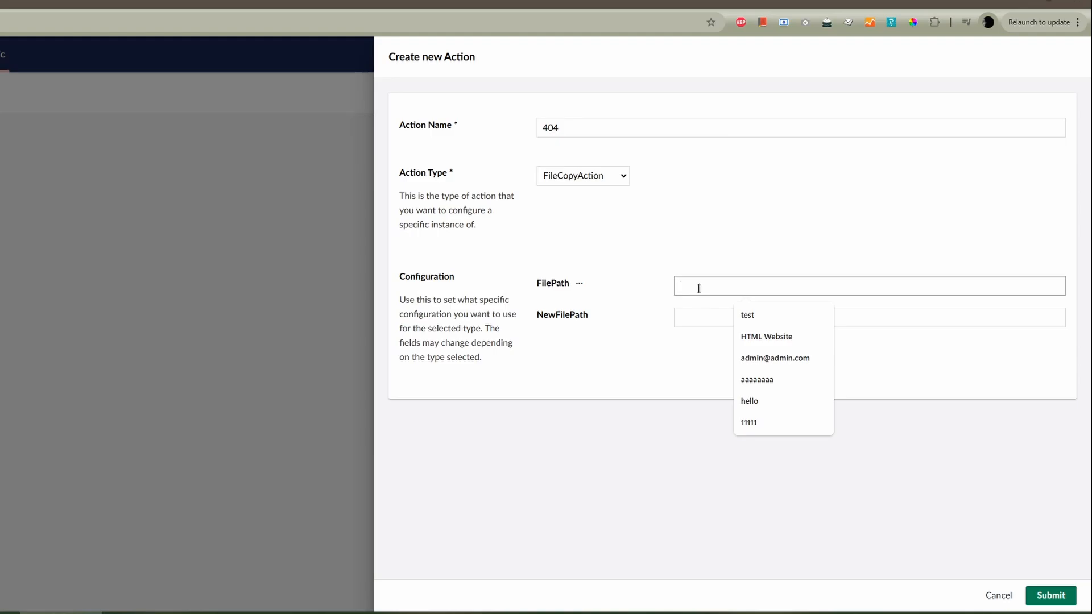
pyautogui.write('404/inde')
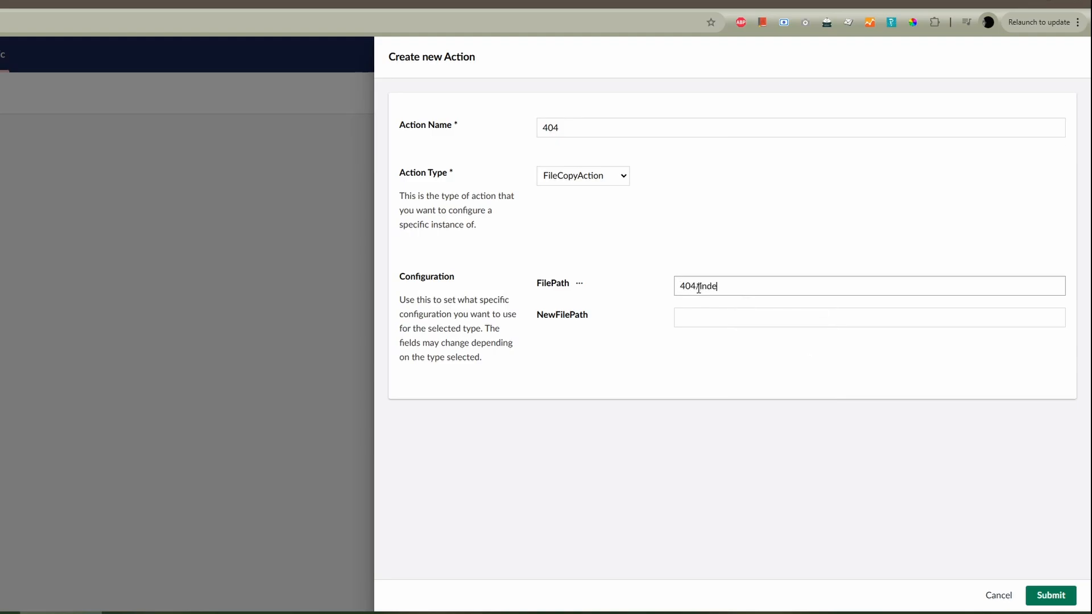
pyautogui.write('x.html')
pyautogui.click(719, 318)
pyautogui.write('404.')
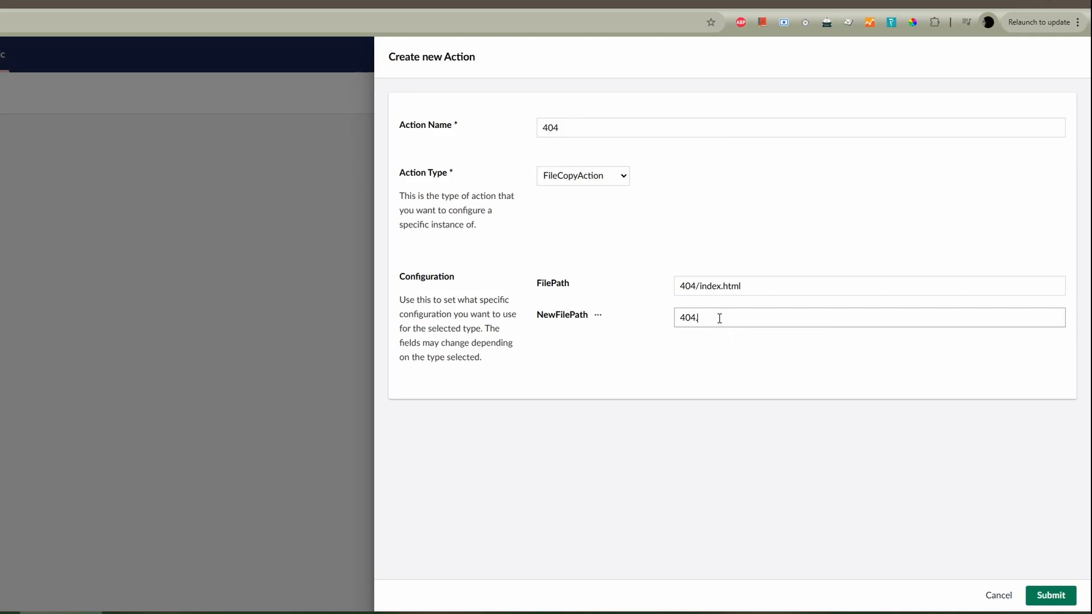
pyautogui.write('html')
pyautogui.click(762, 357)
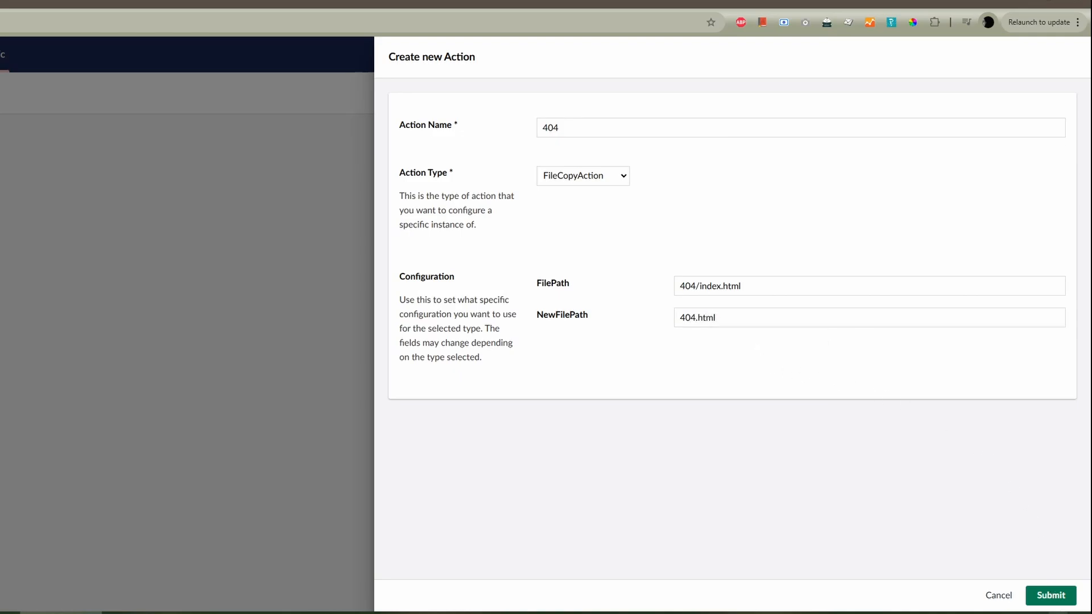
pyautogui.click(1050, 596)
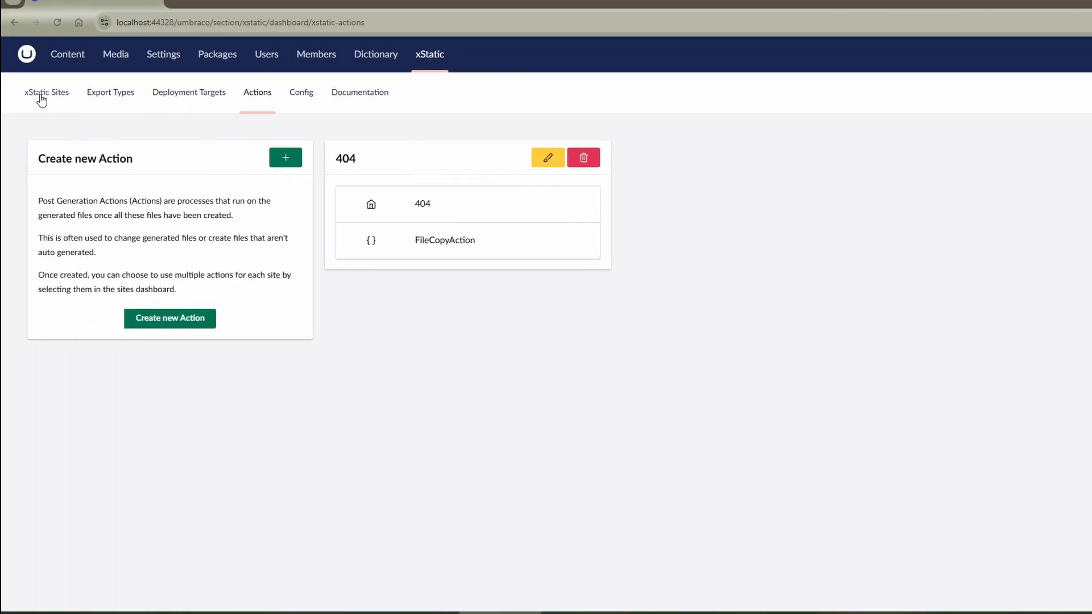
# - Return to the xStatic Sites page and check the deployed files in the ImagineThisIsANetworkDrive folder
pyautogui.click(40, 95)
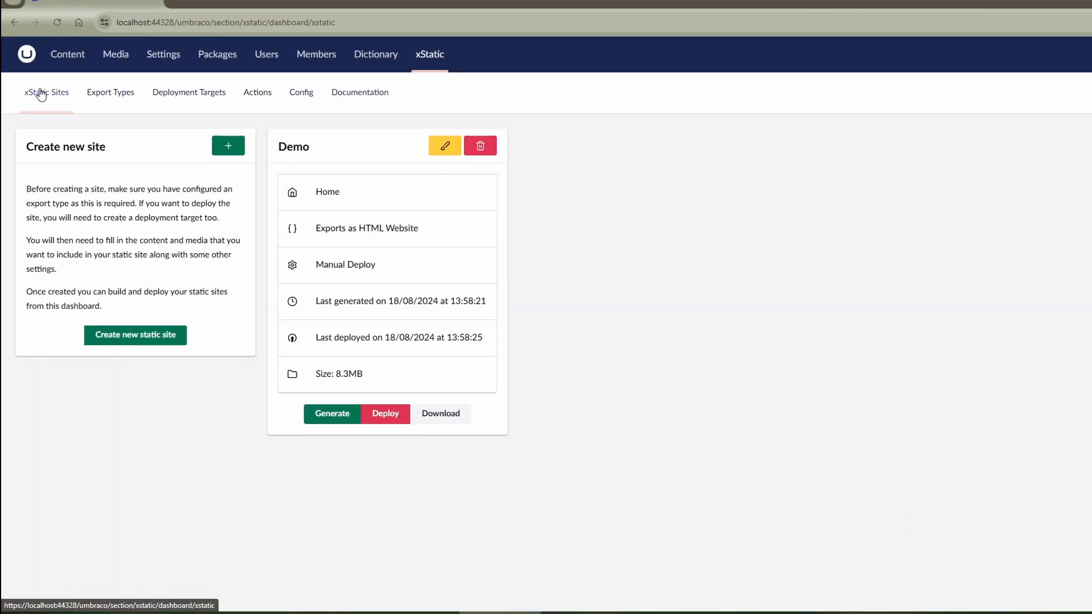
pyautogui.click(241, 613)
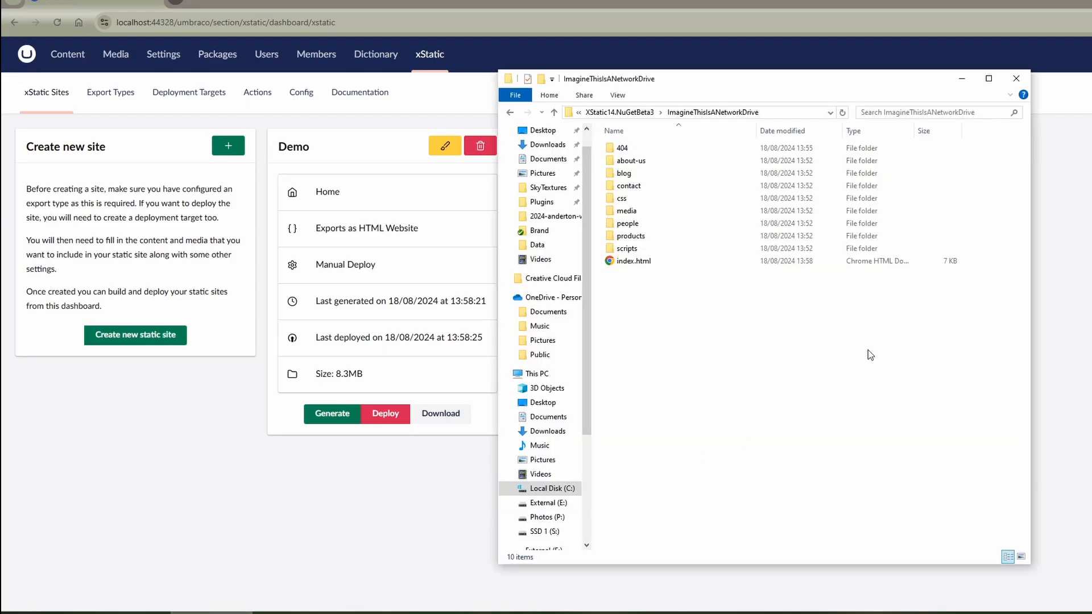
pyautogui.moveTo(769, 92); pyautogui.dragTo(963, 98)
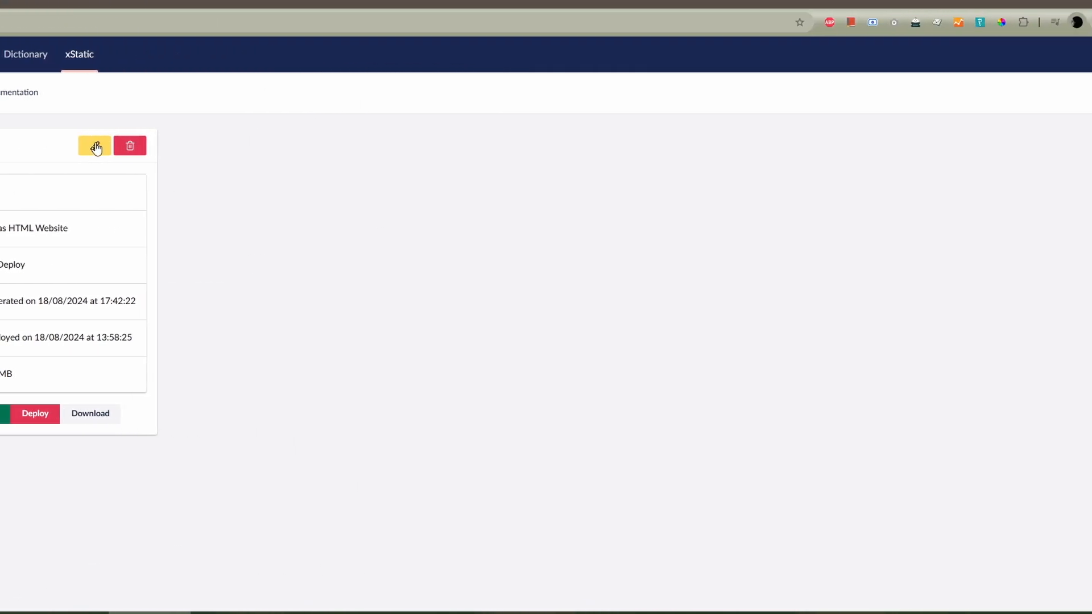
# - Edit the Demo site to enable the 404 post generation action and submit the changes
pyautogui.click(444, 146)
pyautogui.scroll(-12, 703, 246)
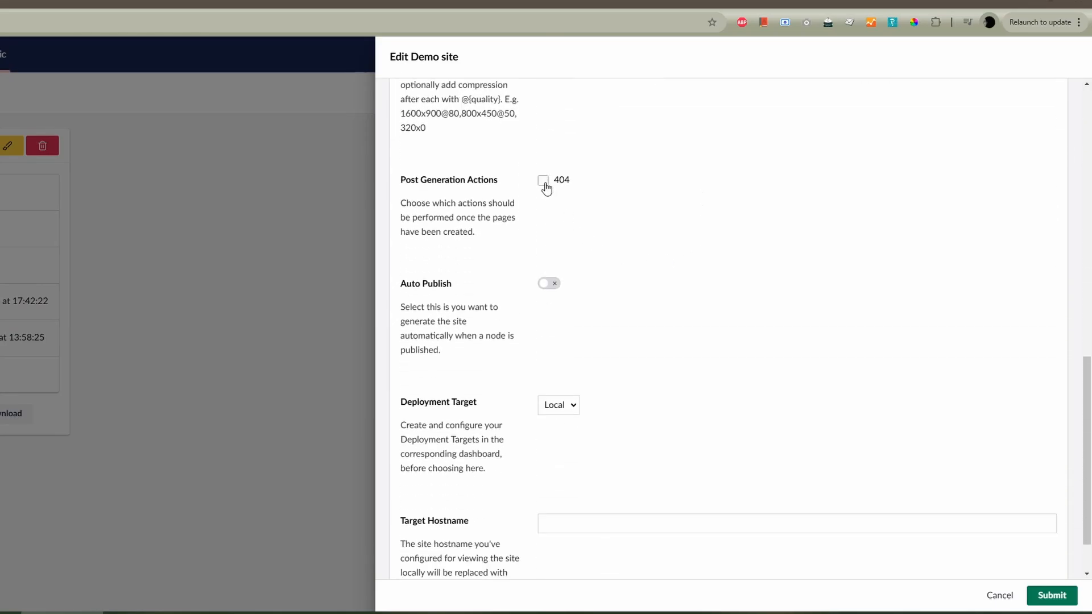
pyautogui.click(543, 181)
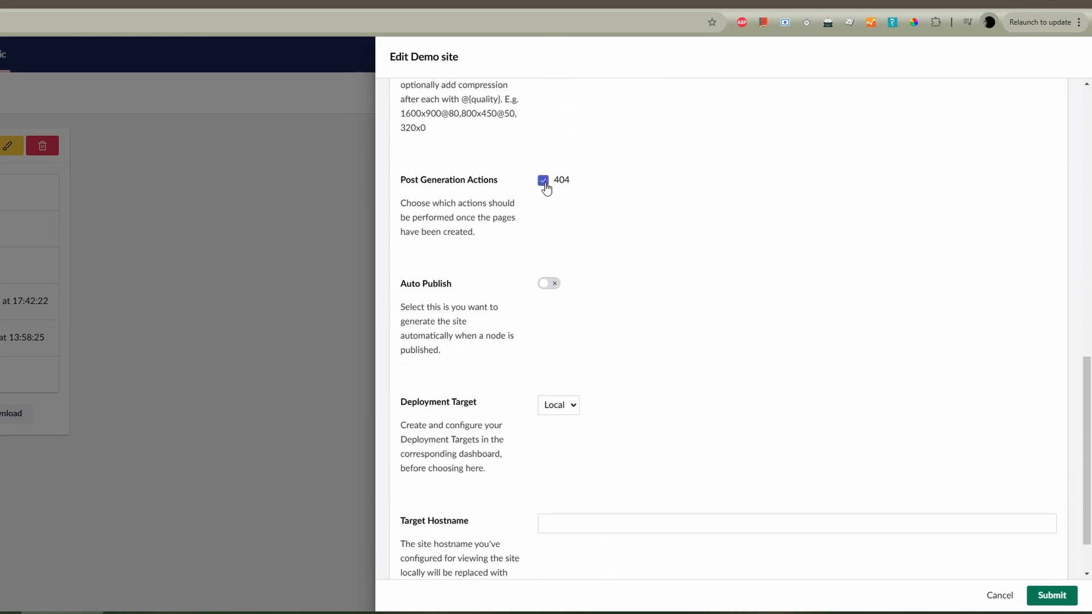
pyautogui.click(1053, 595)
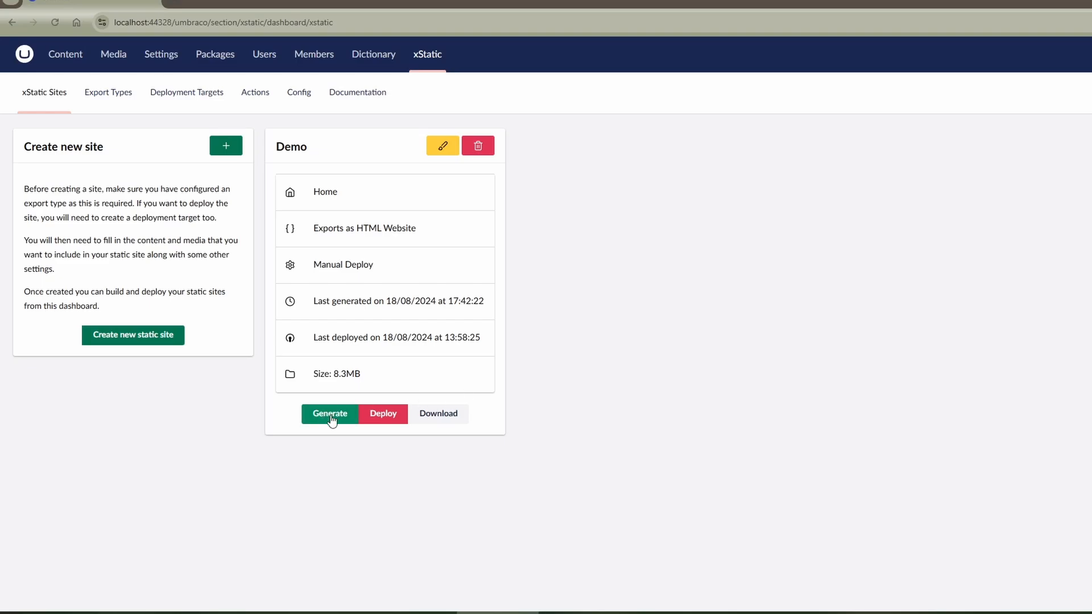
# - Generate the Demo site, deploy it with confirmation, and check the ImagineThisIsANetworkDrive folder in File Explorer
pyautogui.click(330, 415)
pyautogui.click(395, 418)
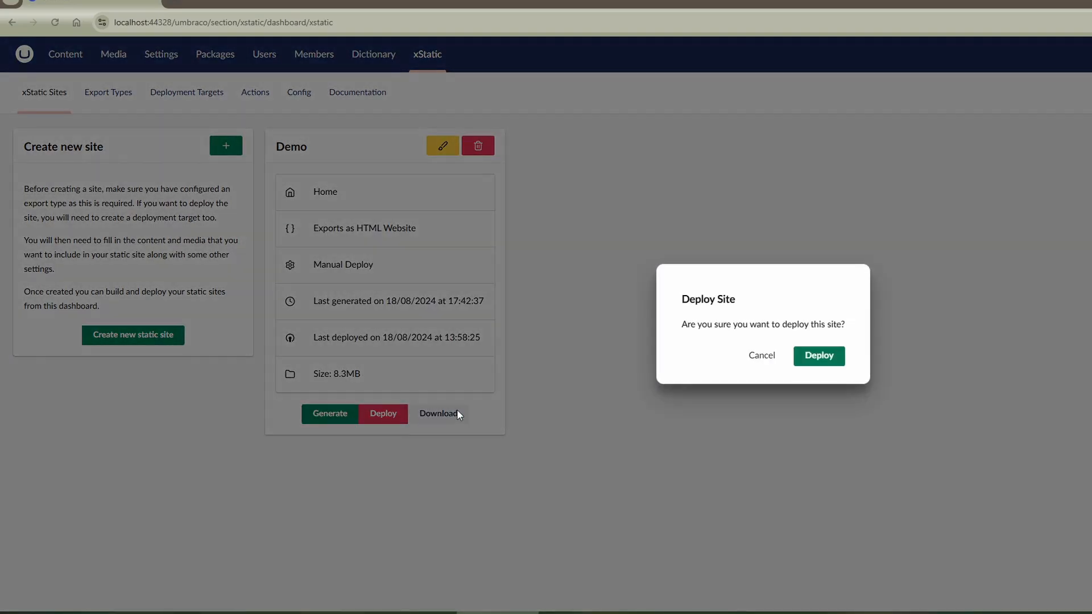
pyautogui.click(813, 358)
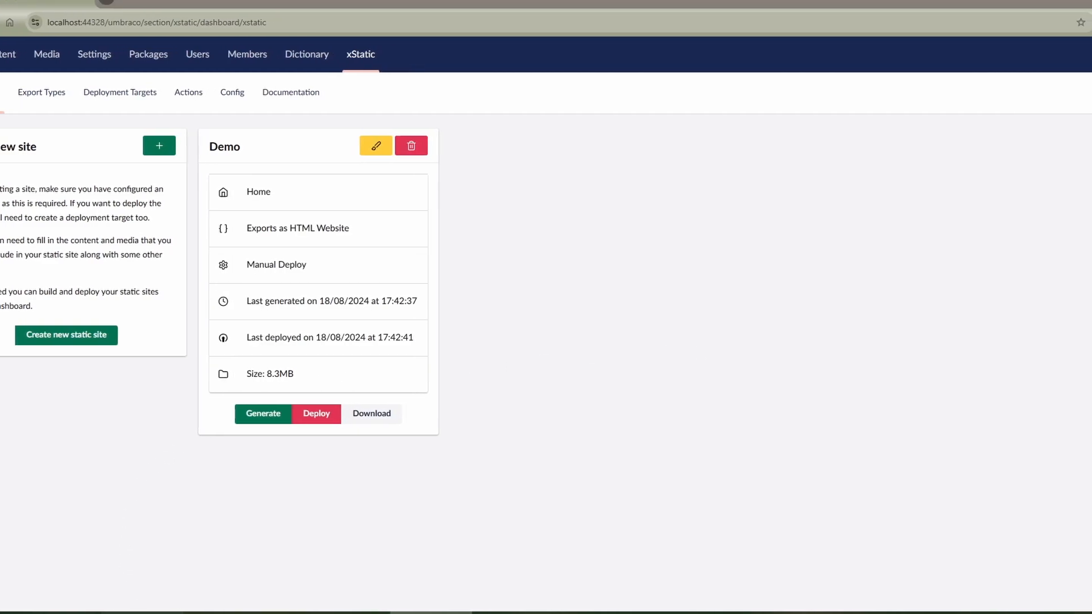
pyautogui.click(210, 613)
pyautogui.click(698, 268)
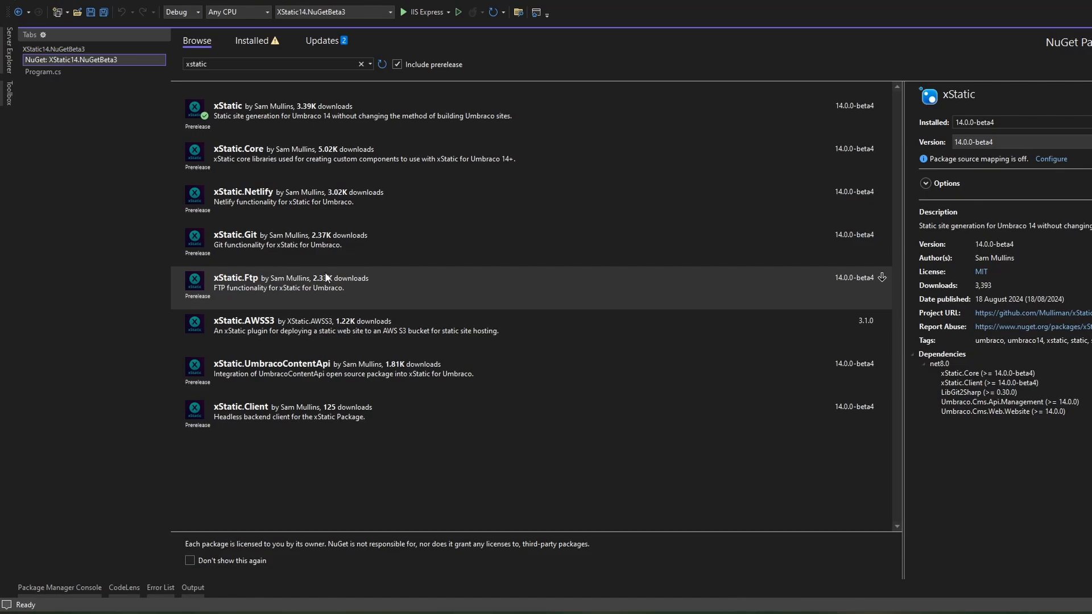
# - Install version 14.0.0-beta4 of the xStatic.Netlify, xStatic.Git and xStatic.Ftp packages, applying the previewed changes
pyautogui.click(407, 202)
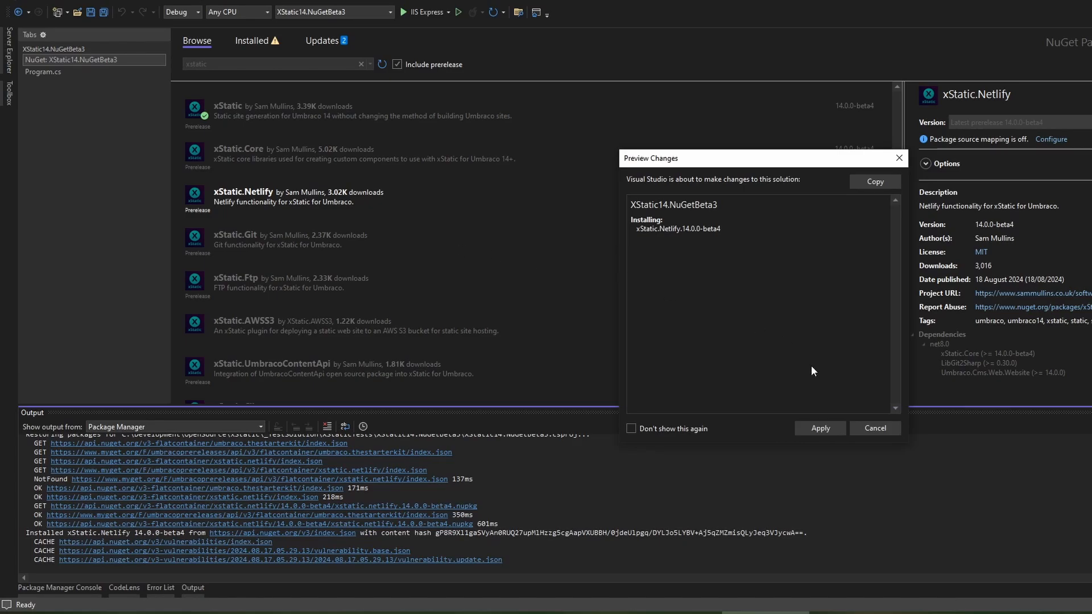
pyautogui.click(820, 427)
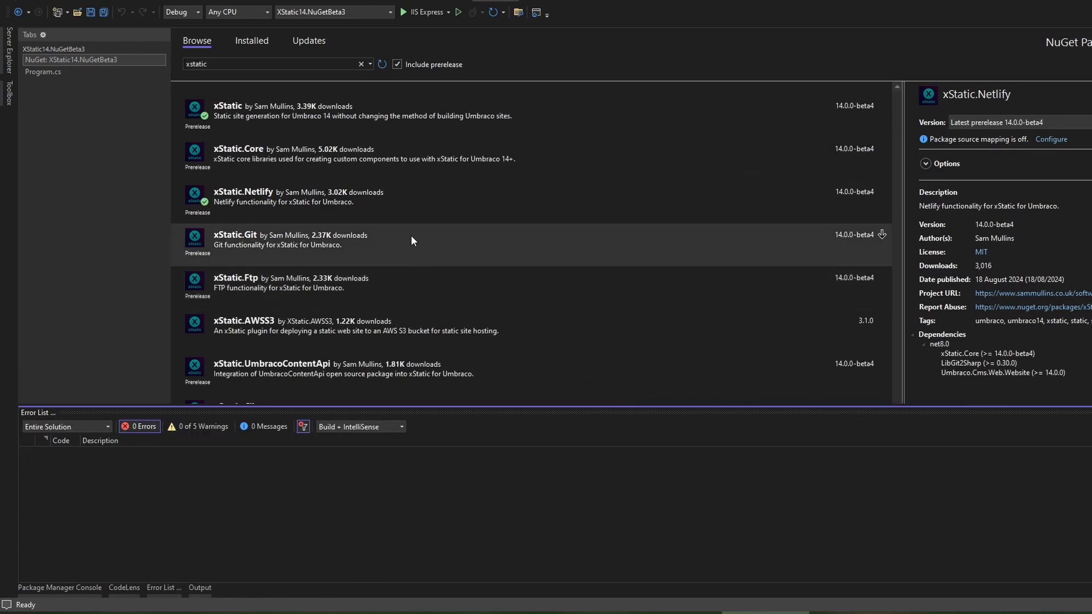
pyautogui.click(411, 236)
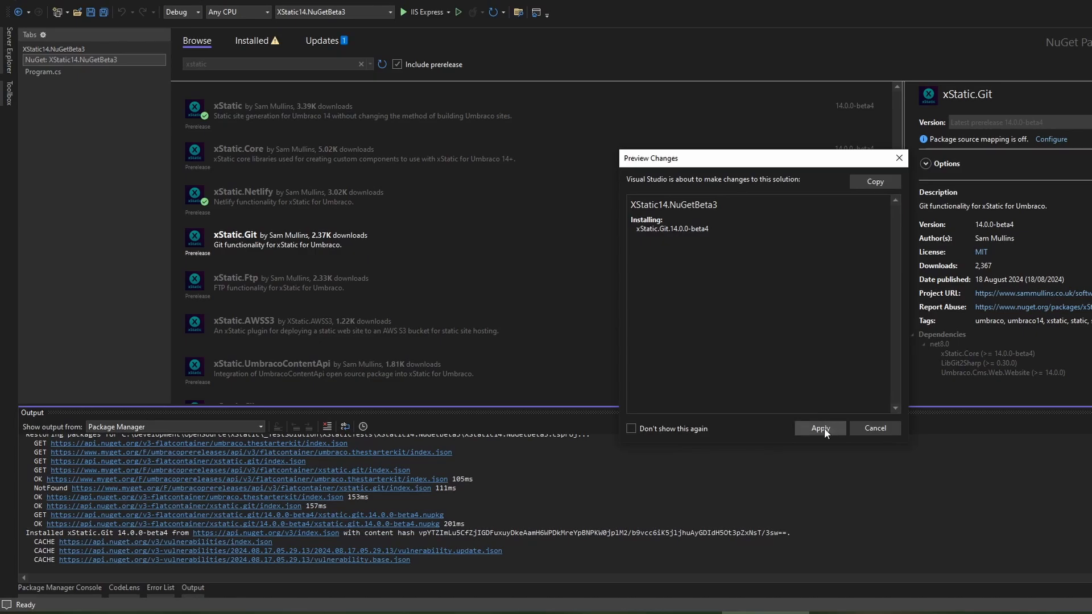
pyautogui.click(820, 428)
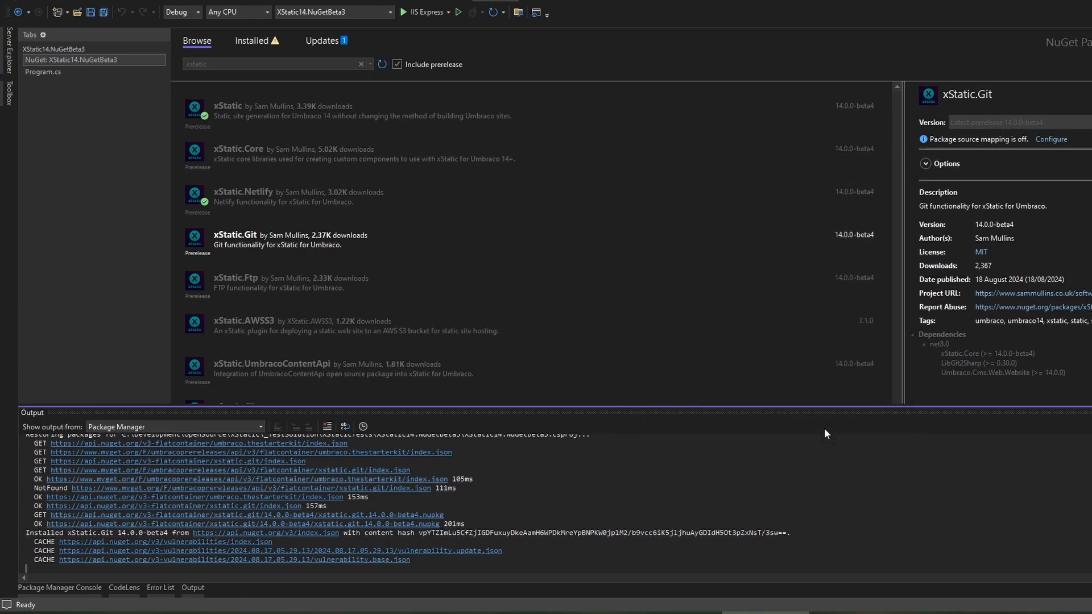
pyautogui.click(391, 289)
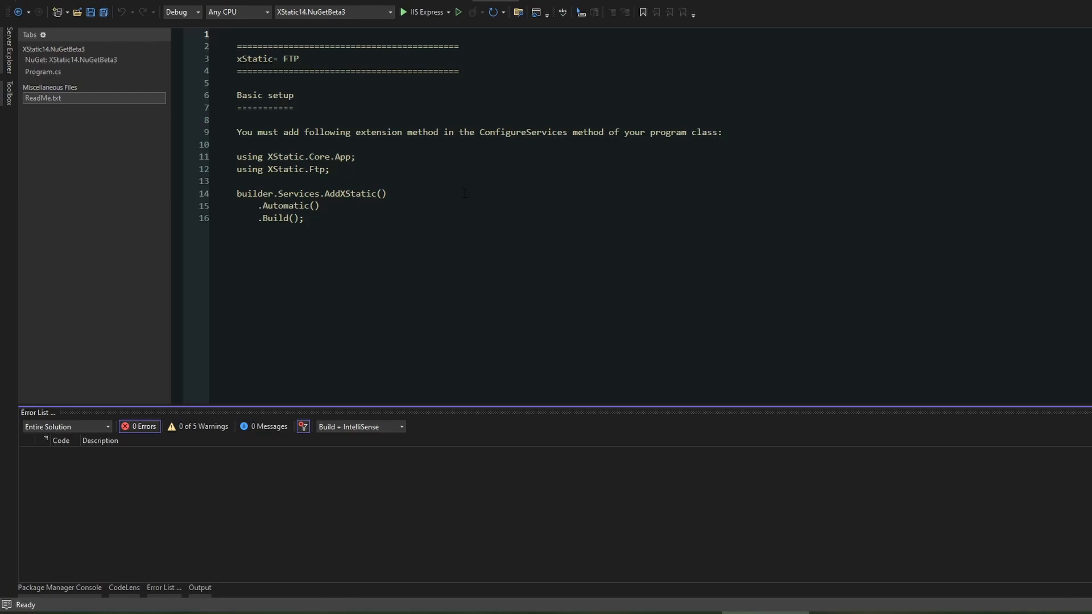
# - Close the FTP ReadMe.txt and the NuGet page, and run the project with IIS Express in a maximized browser window
pyautogui.moveTo(163, 103)
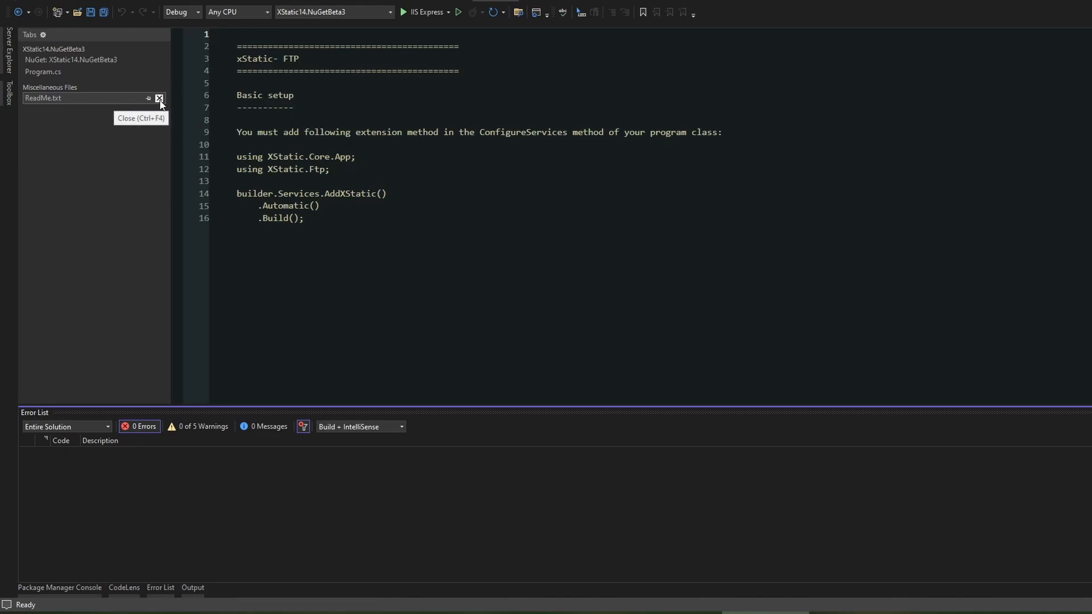
pyautogui.click(159, 98)
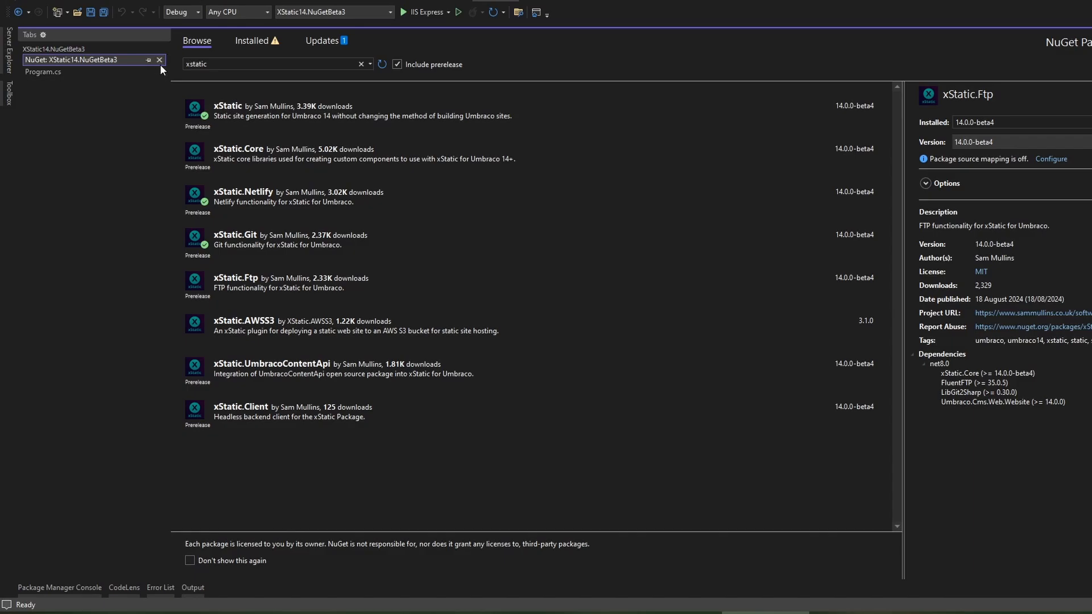
pyautogui.click(159, 60)
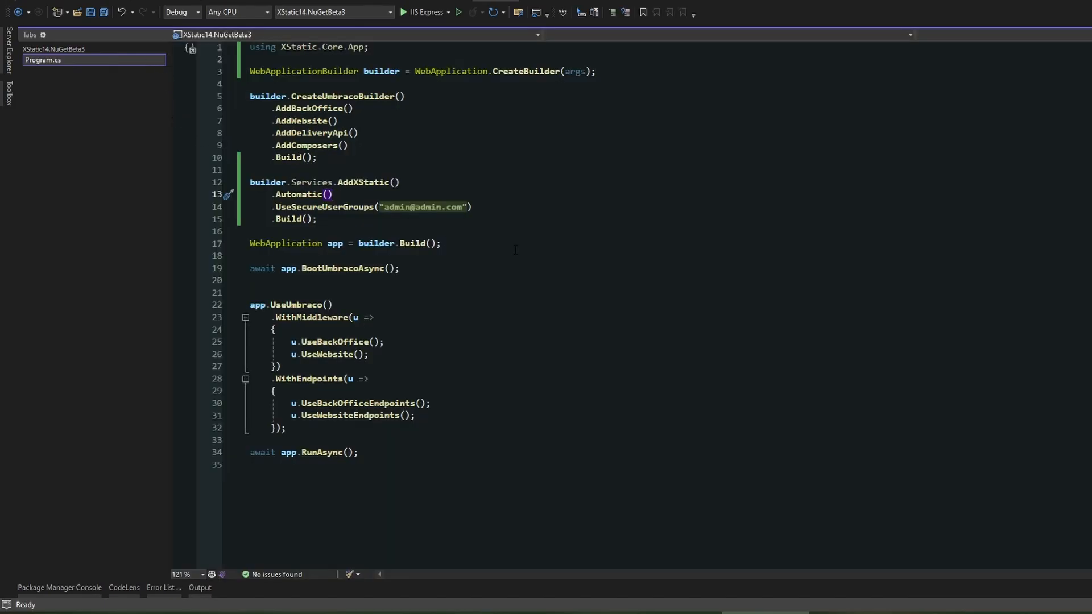
pyautogui.click(413, 14)
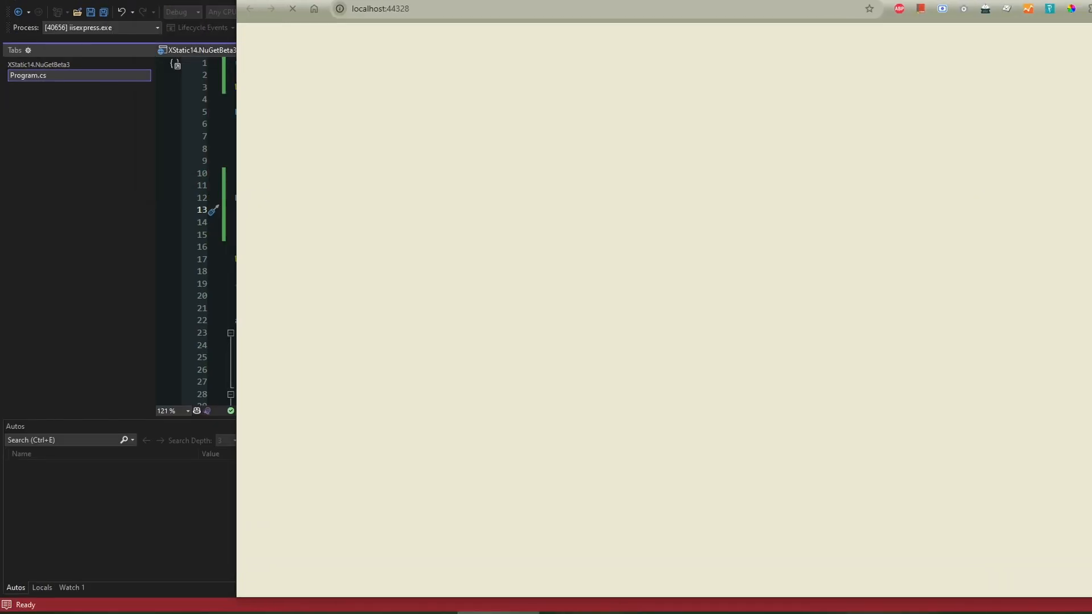
pyautogui.doubleClick(731, 3)
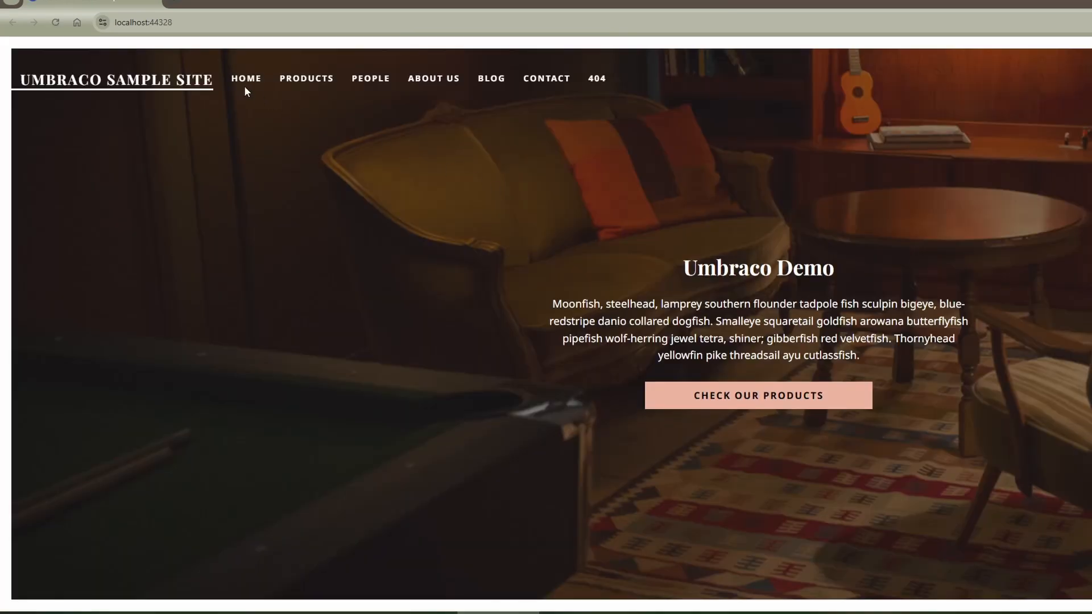
# - Open the Umbraco backoffice at localhost:44328/umbraco and check the installed deployers in the xStatic configuration
pyautogui.click(188, 19)
pyautogui.click(203, 26)
pyautogui.write('/umbraco')
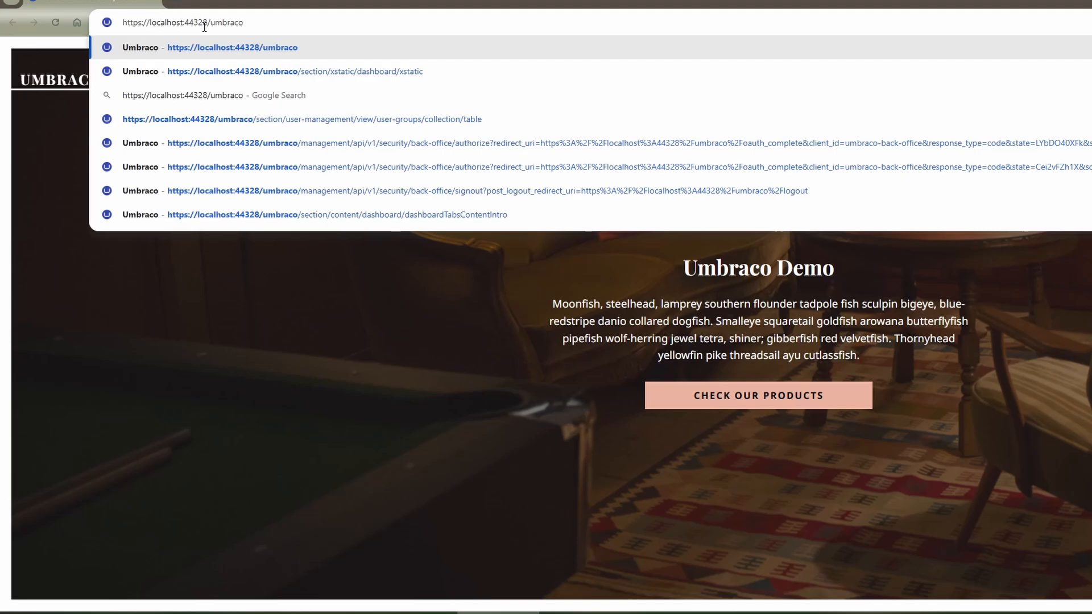
pyautogui.press('Return')
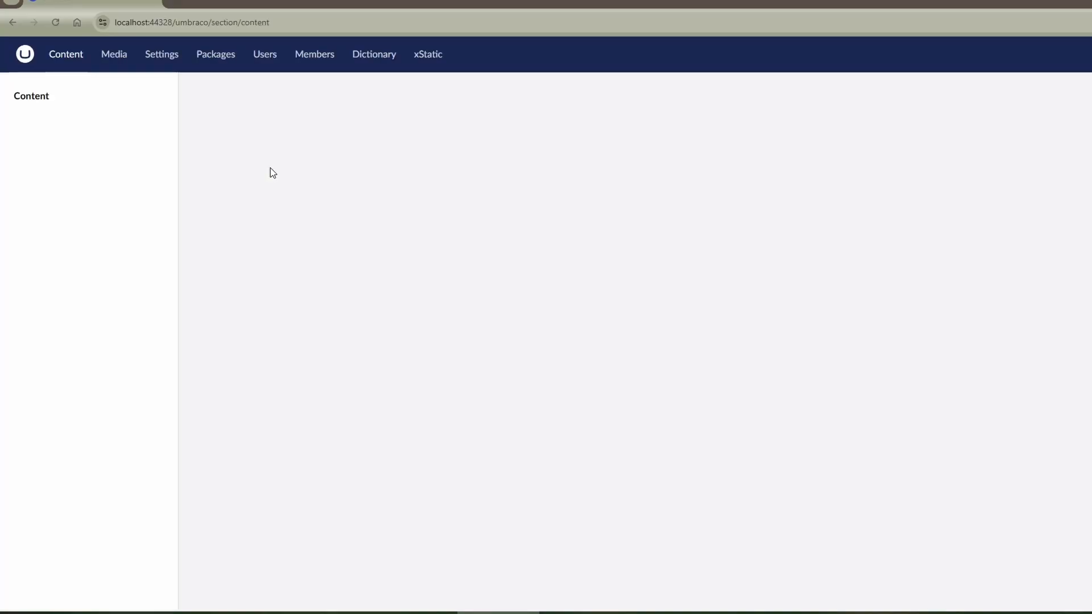
pyautogui.click(419, 57)
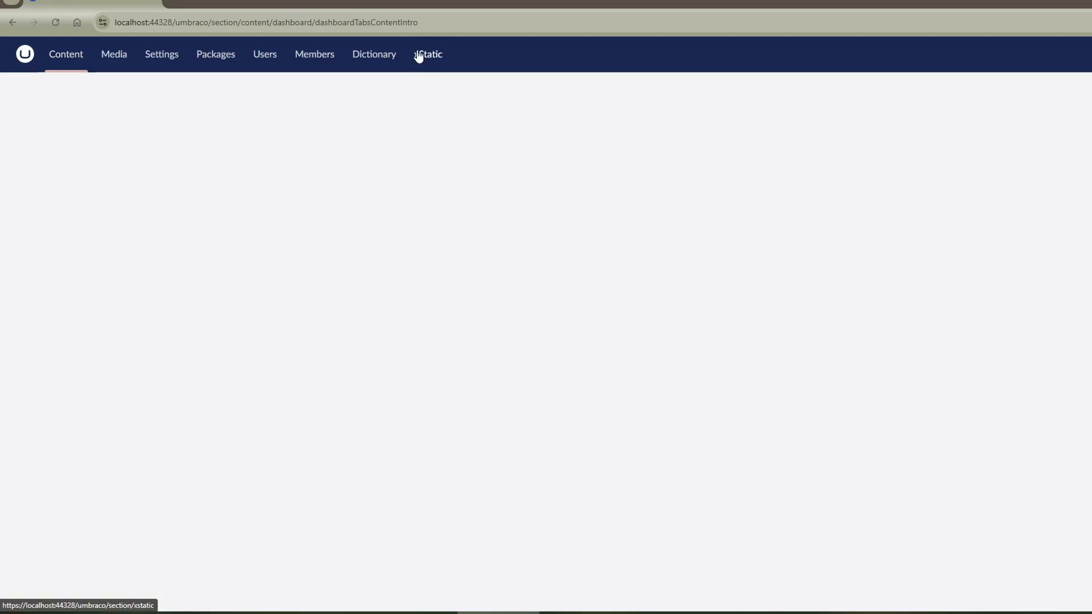
pyautogui.click(295, 95)
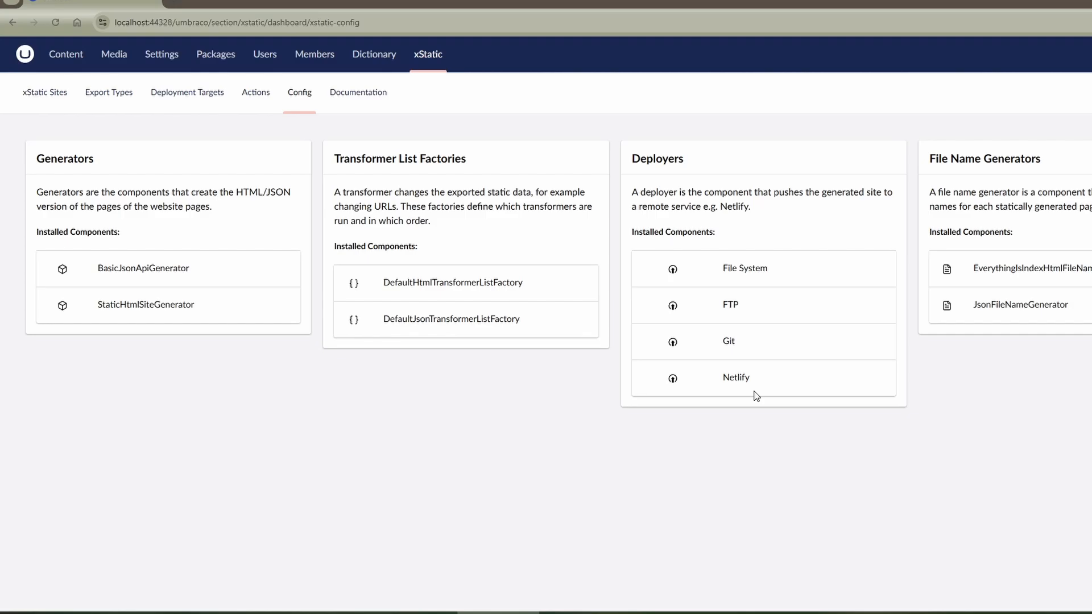
# - Examine the Netlify, FTP and Git deployer configuration fields in a new deployment target named Netlify, and cancel it
pyautogui.click(192, 104)
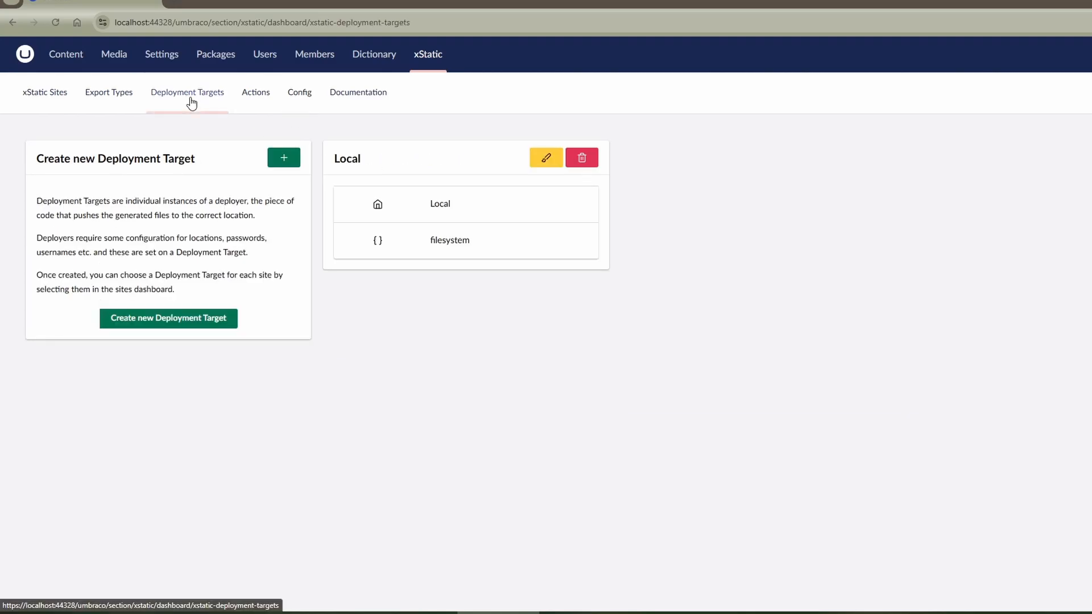
pyautogui.click(165, 320)
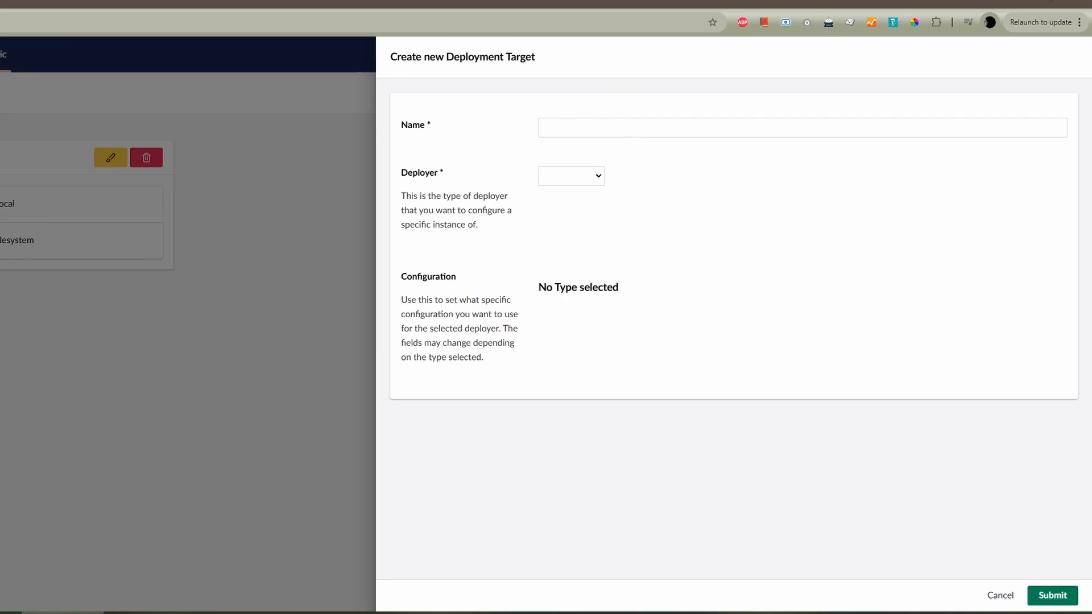
pyautogui.click(605, 128)
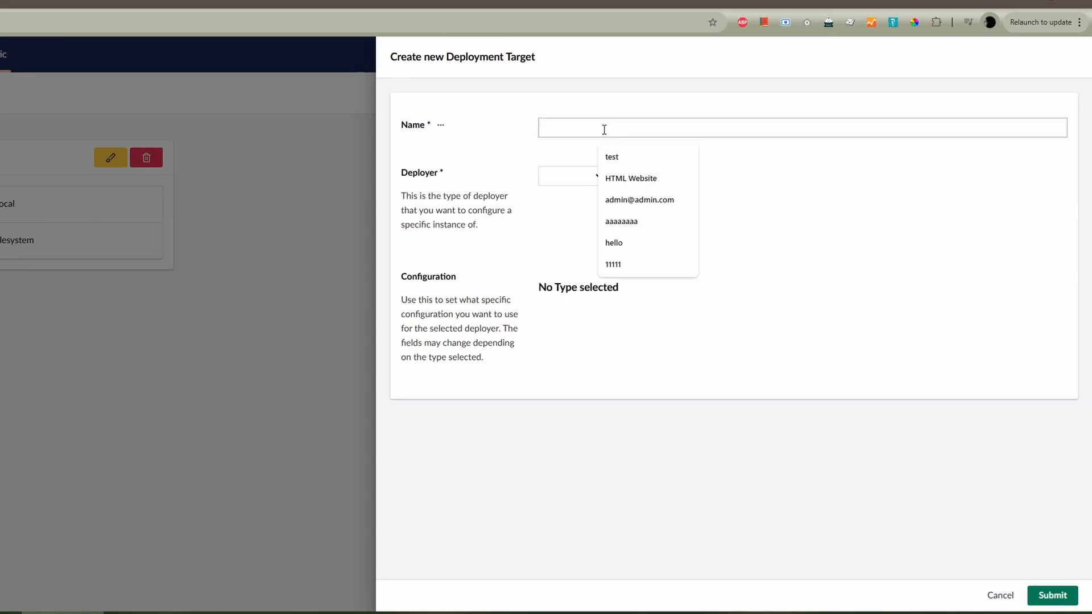
pyautogui.write('Netlify')
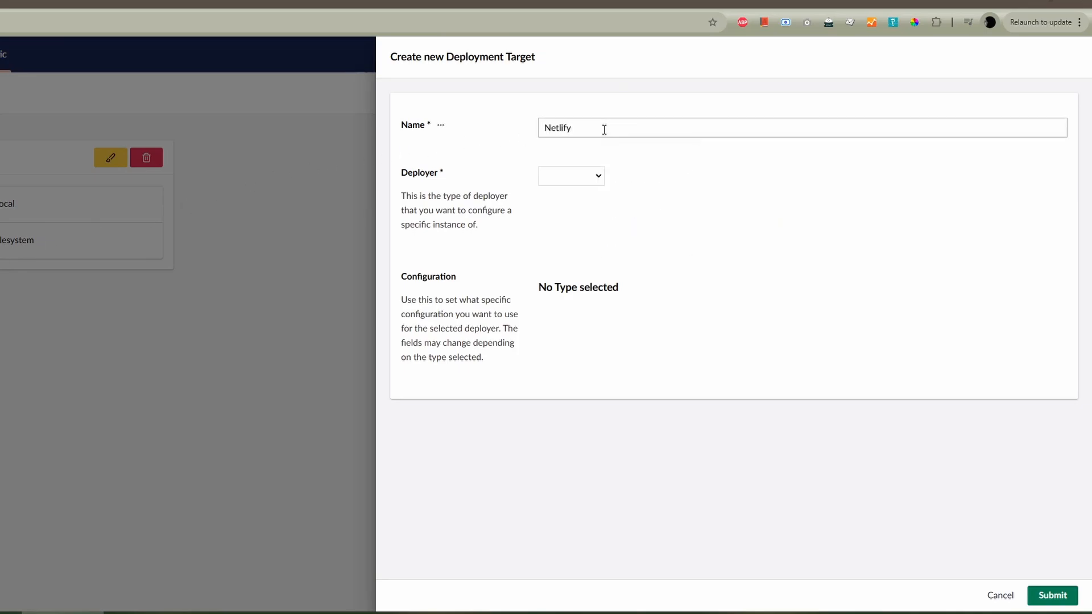
pyautogui.click(561, 178)
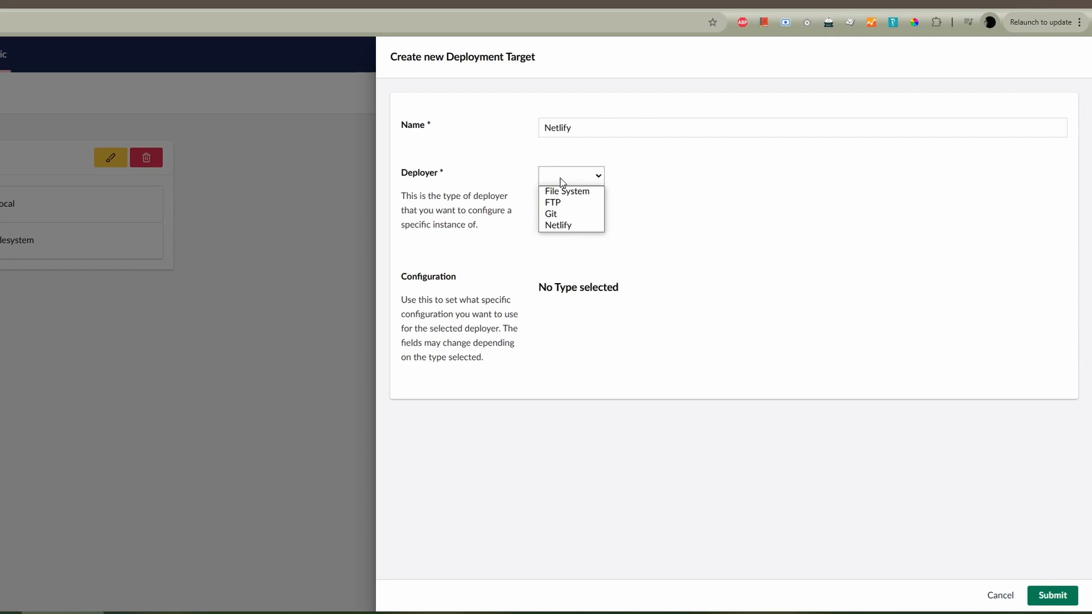
pyautogui.click(566, 225)
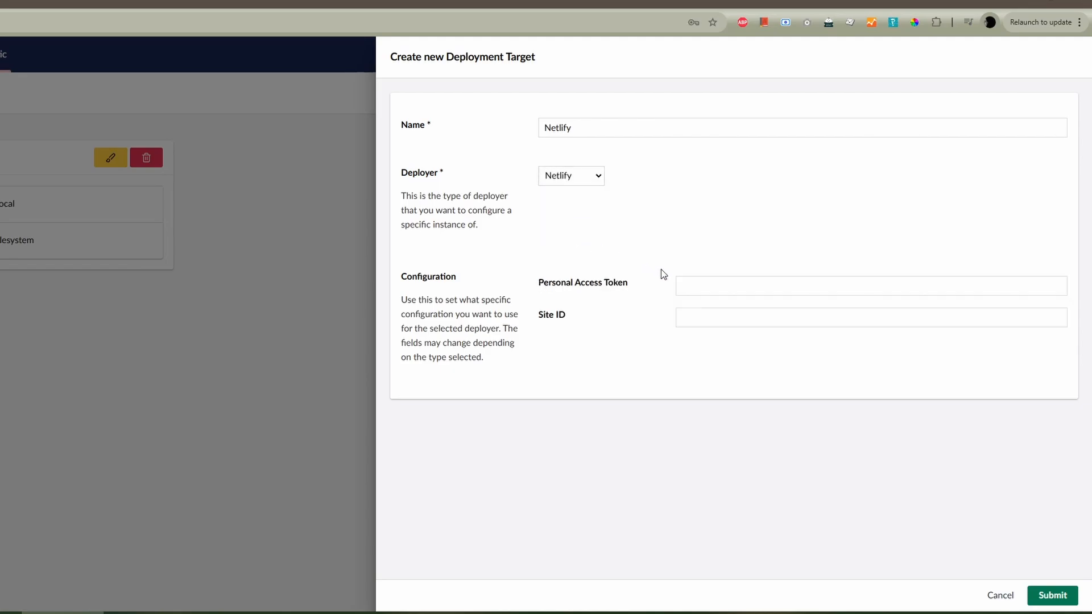
pyautogui.click(597, 176)
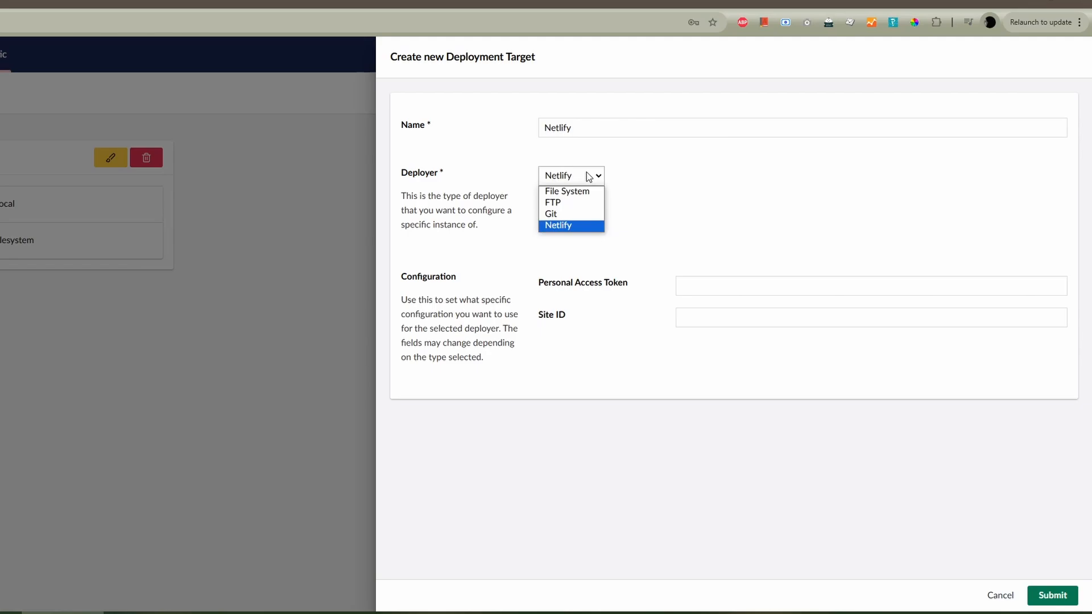
pyautogui.click(577, 204)
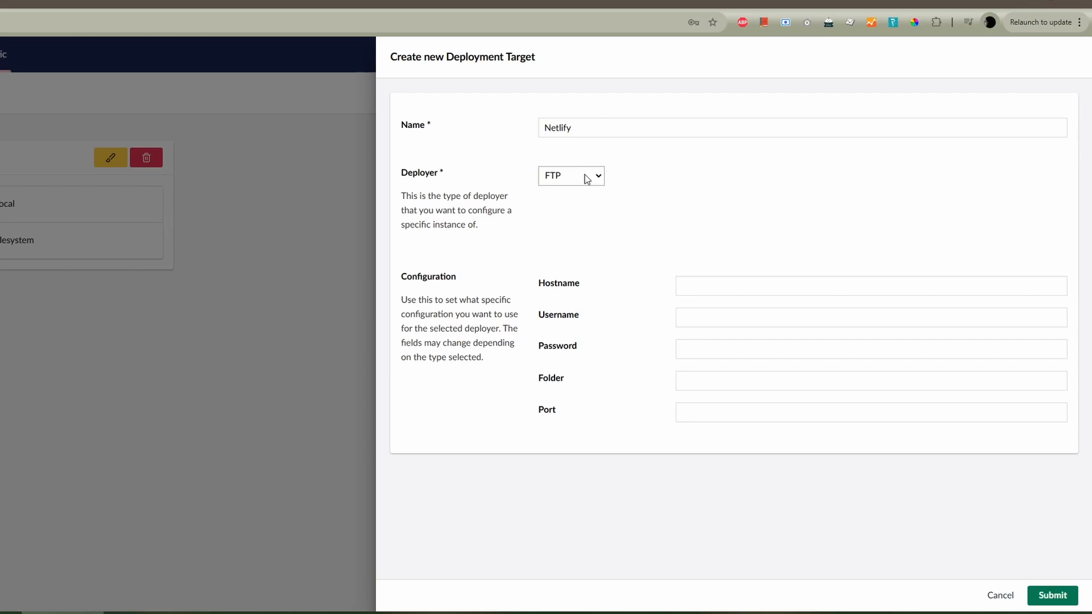
pyautogui.click(587, 179)
pyautogui.click(576, 220)
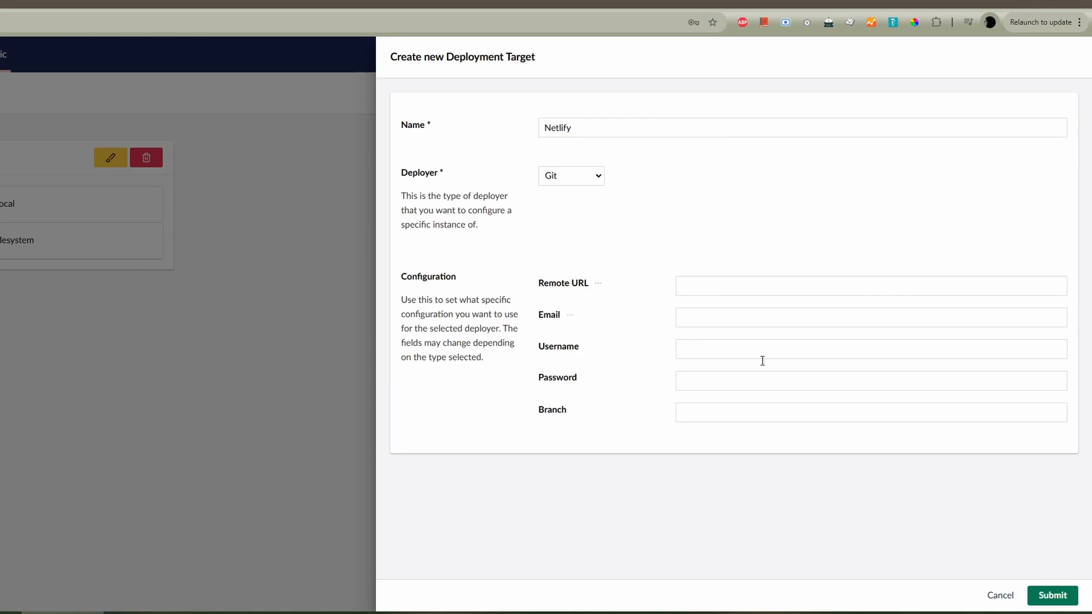
pyautogui.click(1002, 598)
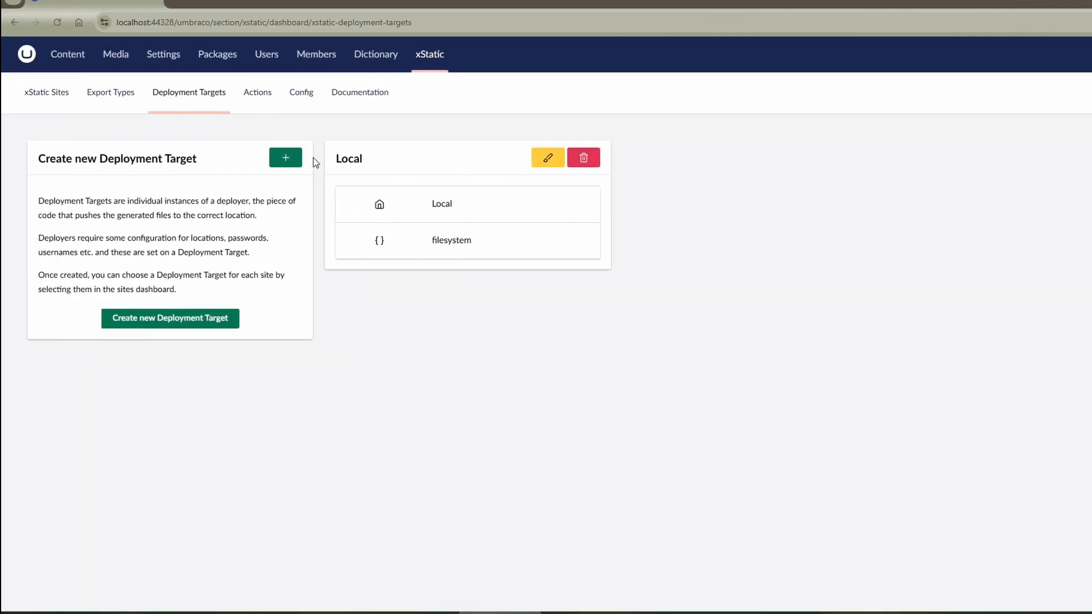
# - Start a new xStatic action of type Netlify404Action and name it Netlify 404
pyautogui.click(261, 98)
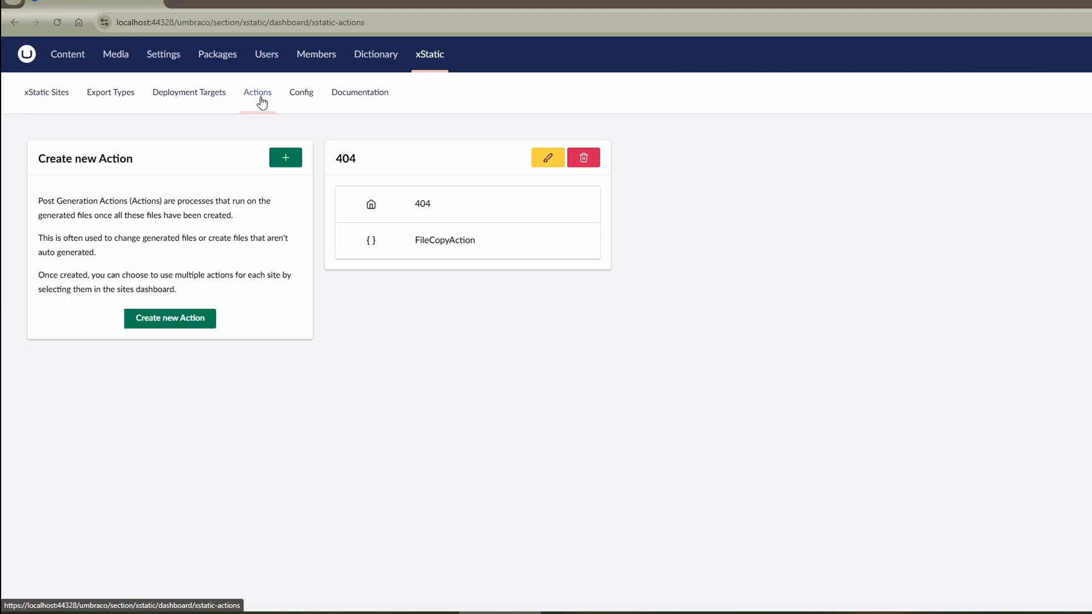
pyautogui.click(298, 160)
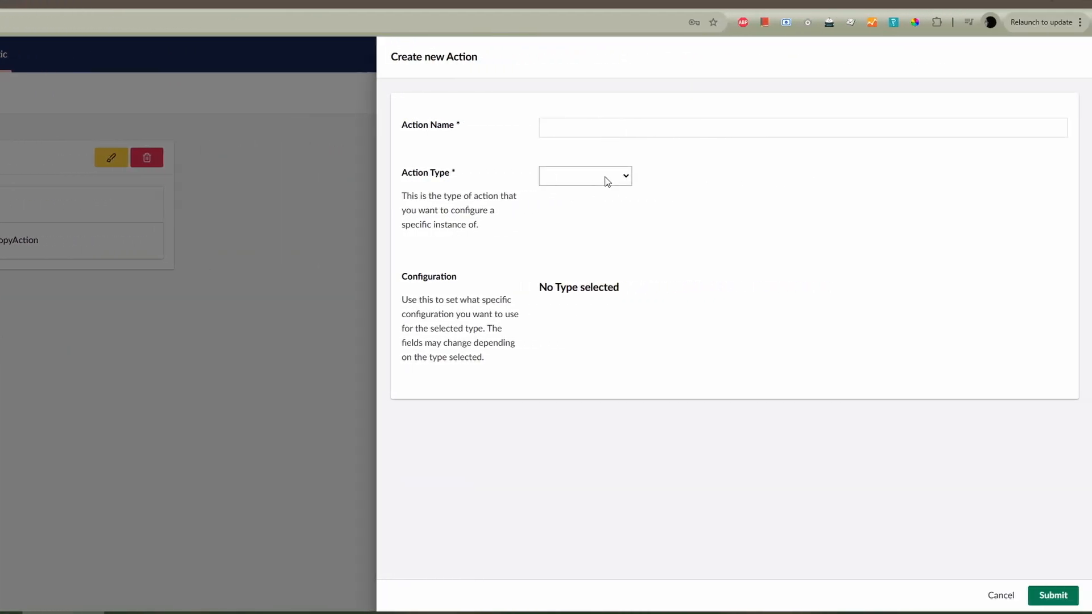
pyautogui.click(607, 181)
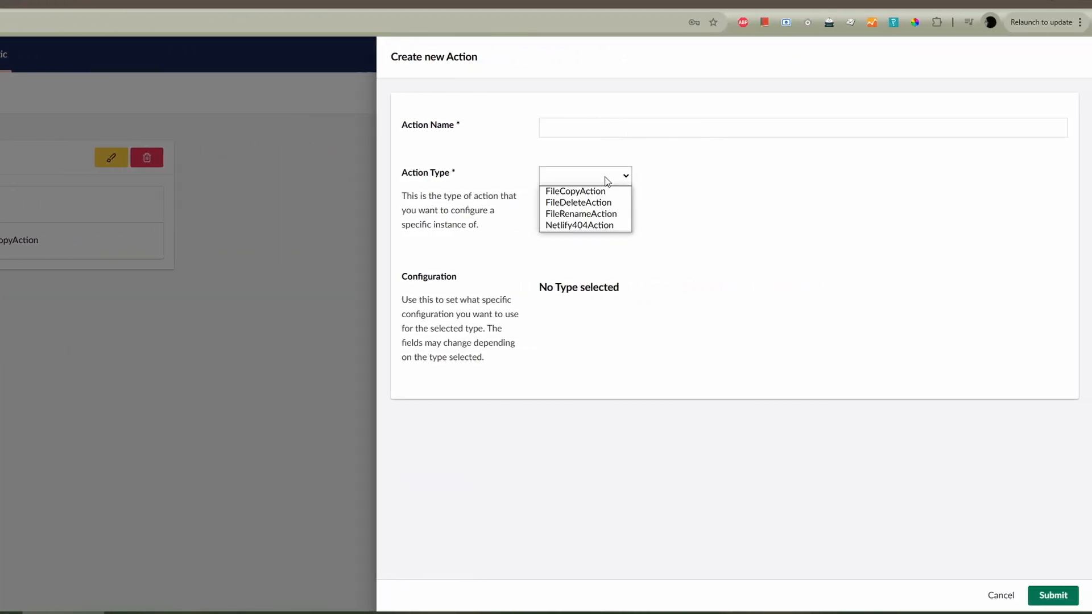
pyautogui.click(607, 227)
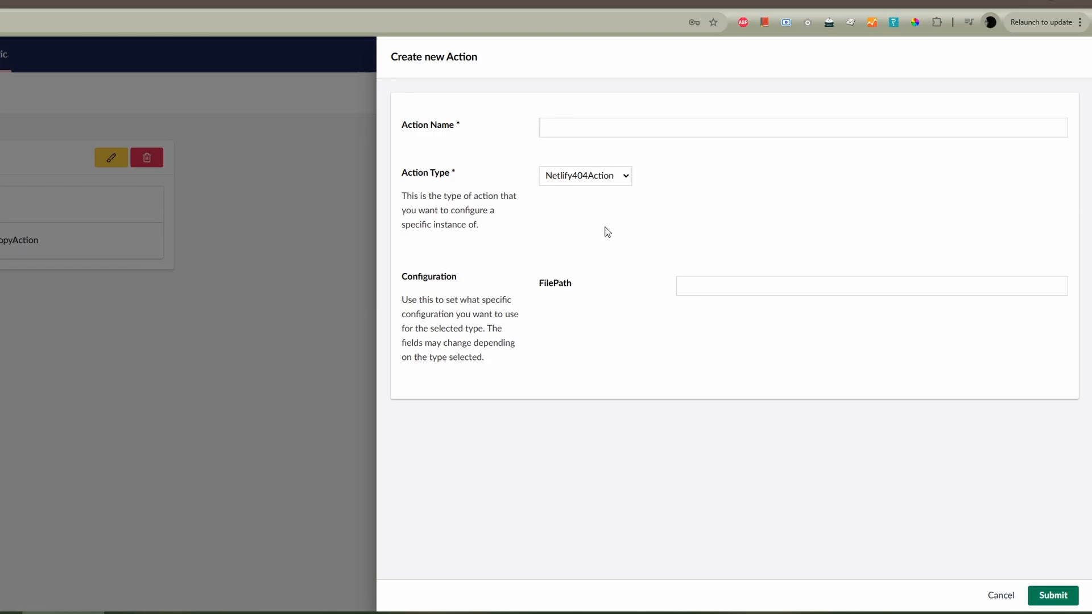
pyautogui.click(572, 126)
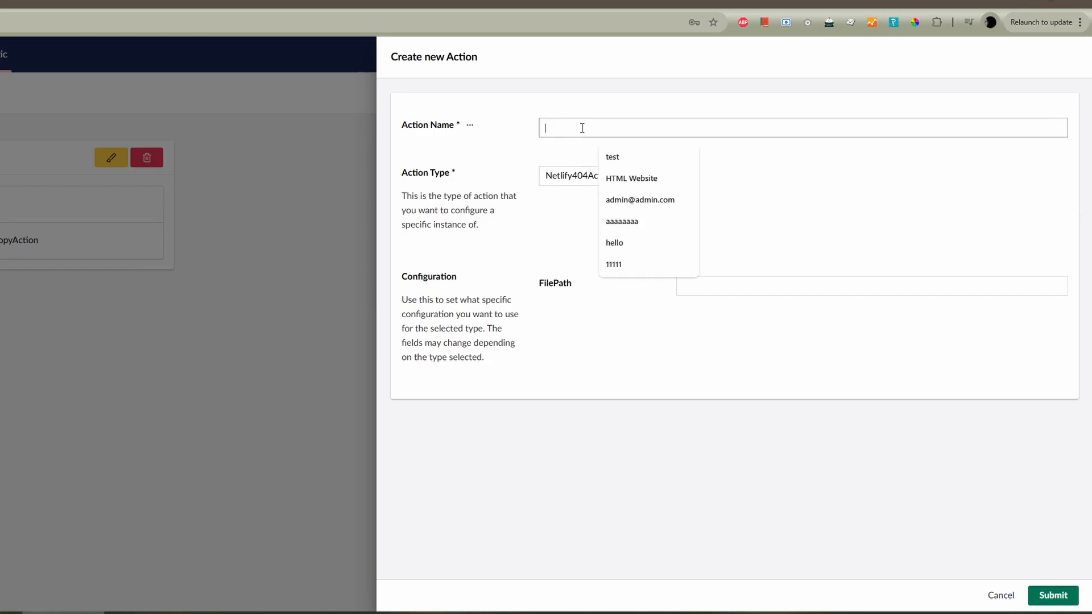
pyautogui.write('Netlify ')
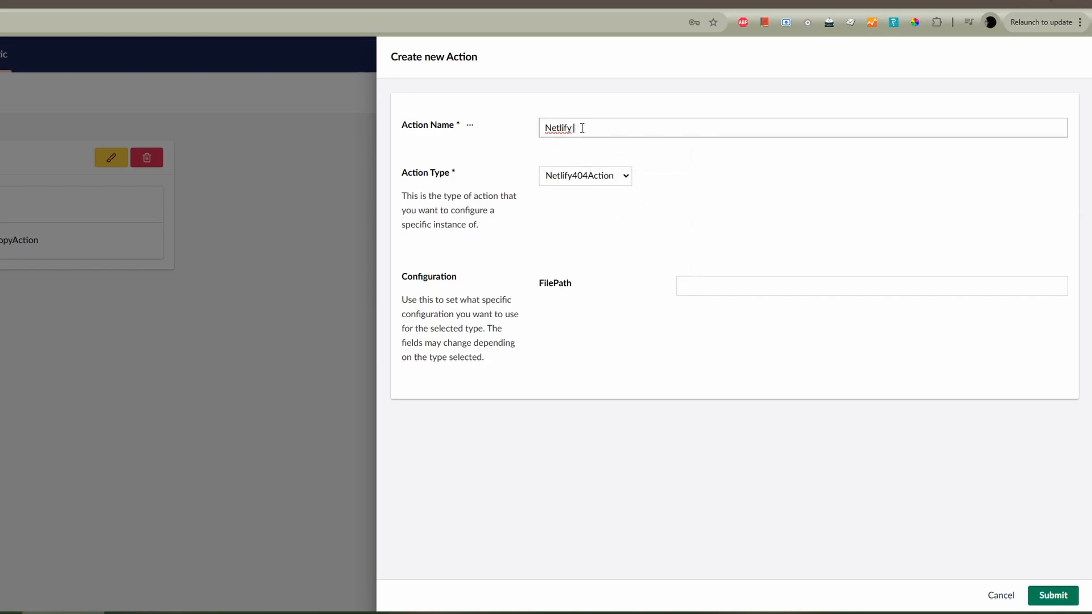
pyautogui.write('404')
# - Set the Netlify 404 action's FilePath to 404/index.html and submit the action
pyautogui.click(696, 286)
pyautogui.write('404')
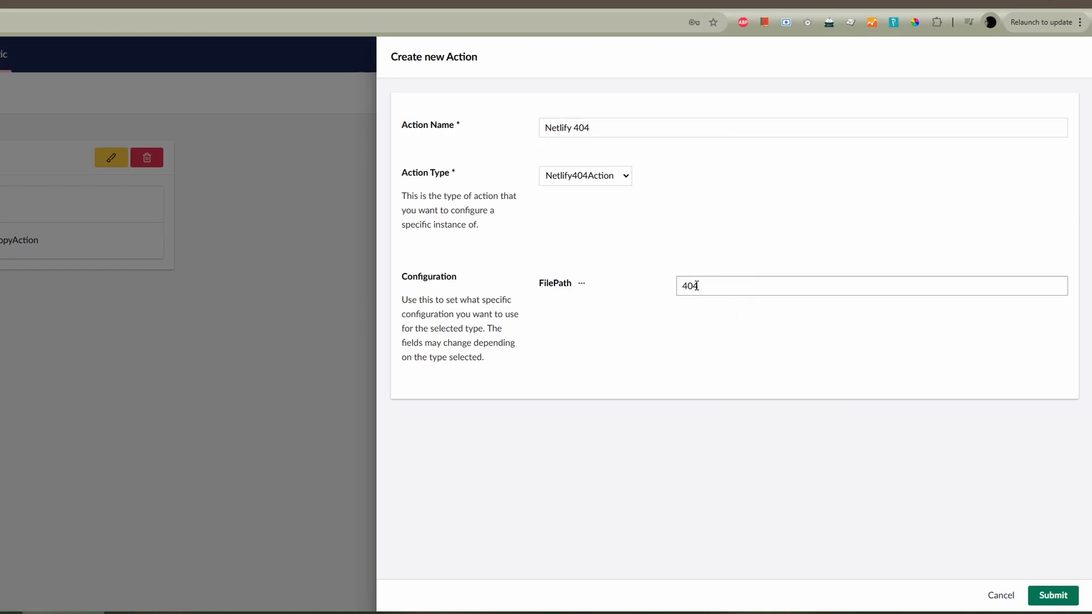
pyautogui.write('/index.html')
pyautogui.click(1046, 592)
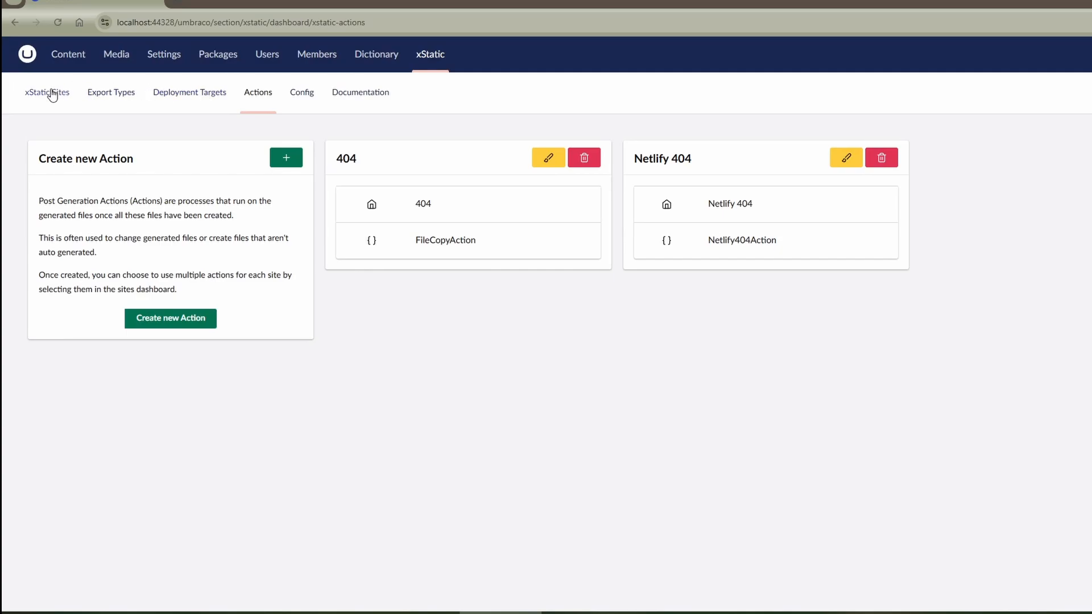
# - Edit the Demo site to enable the Netlify 404 post generation action instead of 404, and submit the changes
pyautogui.click(52, 94)
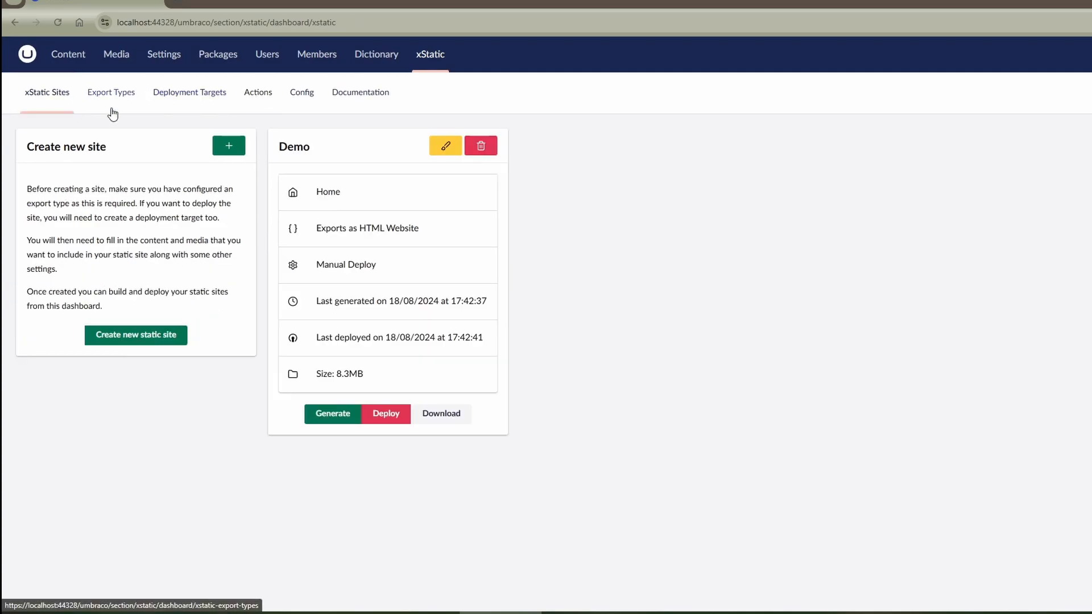
pyautogui.click(228, 148)
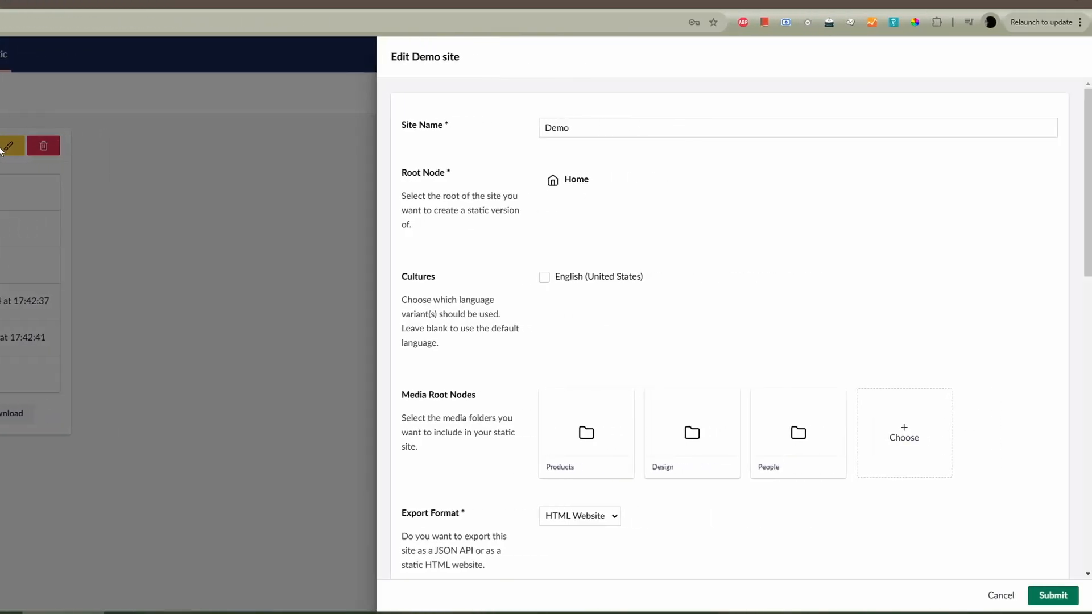
pyautogui.scroll(-10, 603, 290)
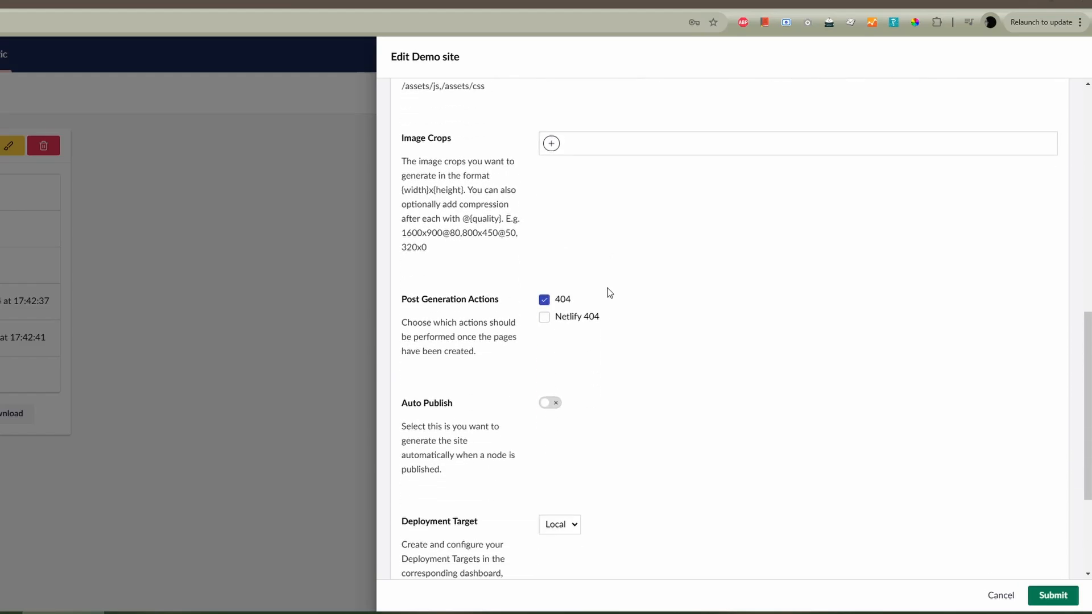
pyautogui.click(579, 326)
pyautogui.click(560, 301)
pyautogui.click(1052, 595)
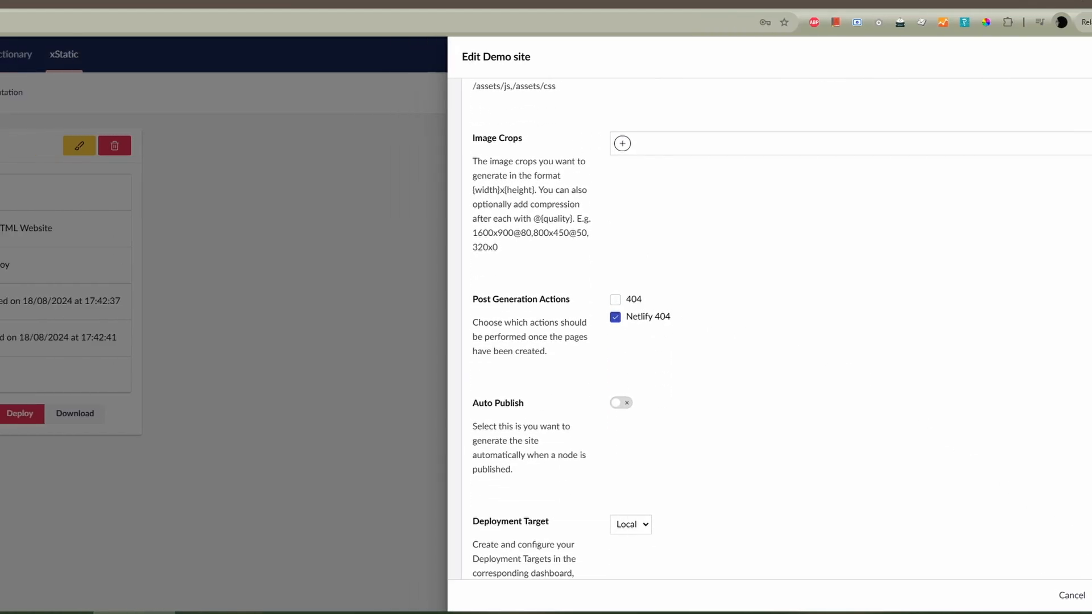